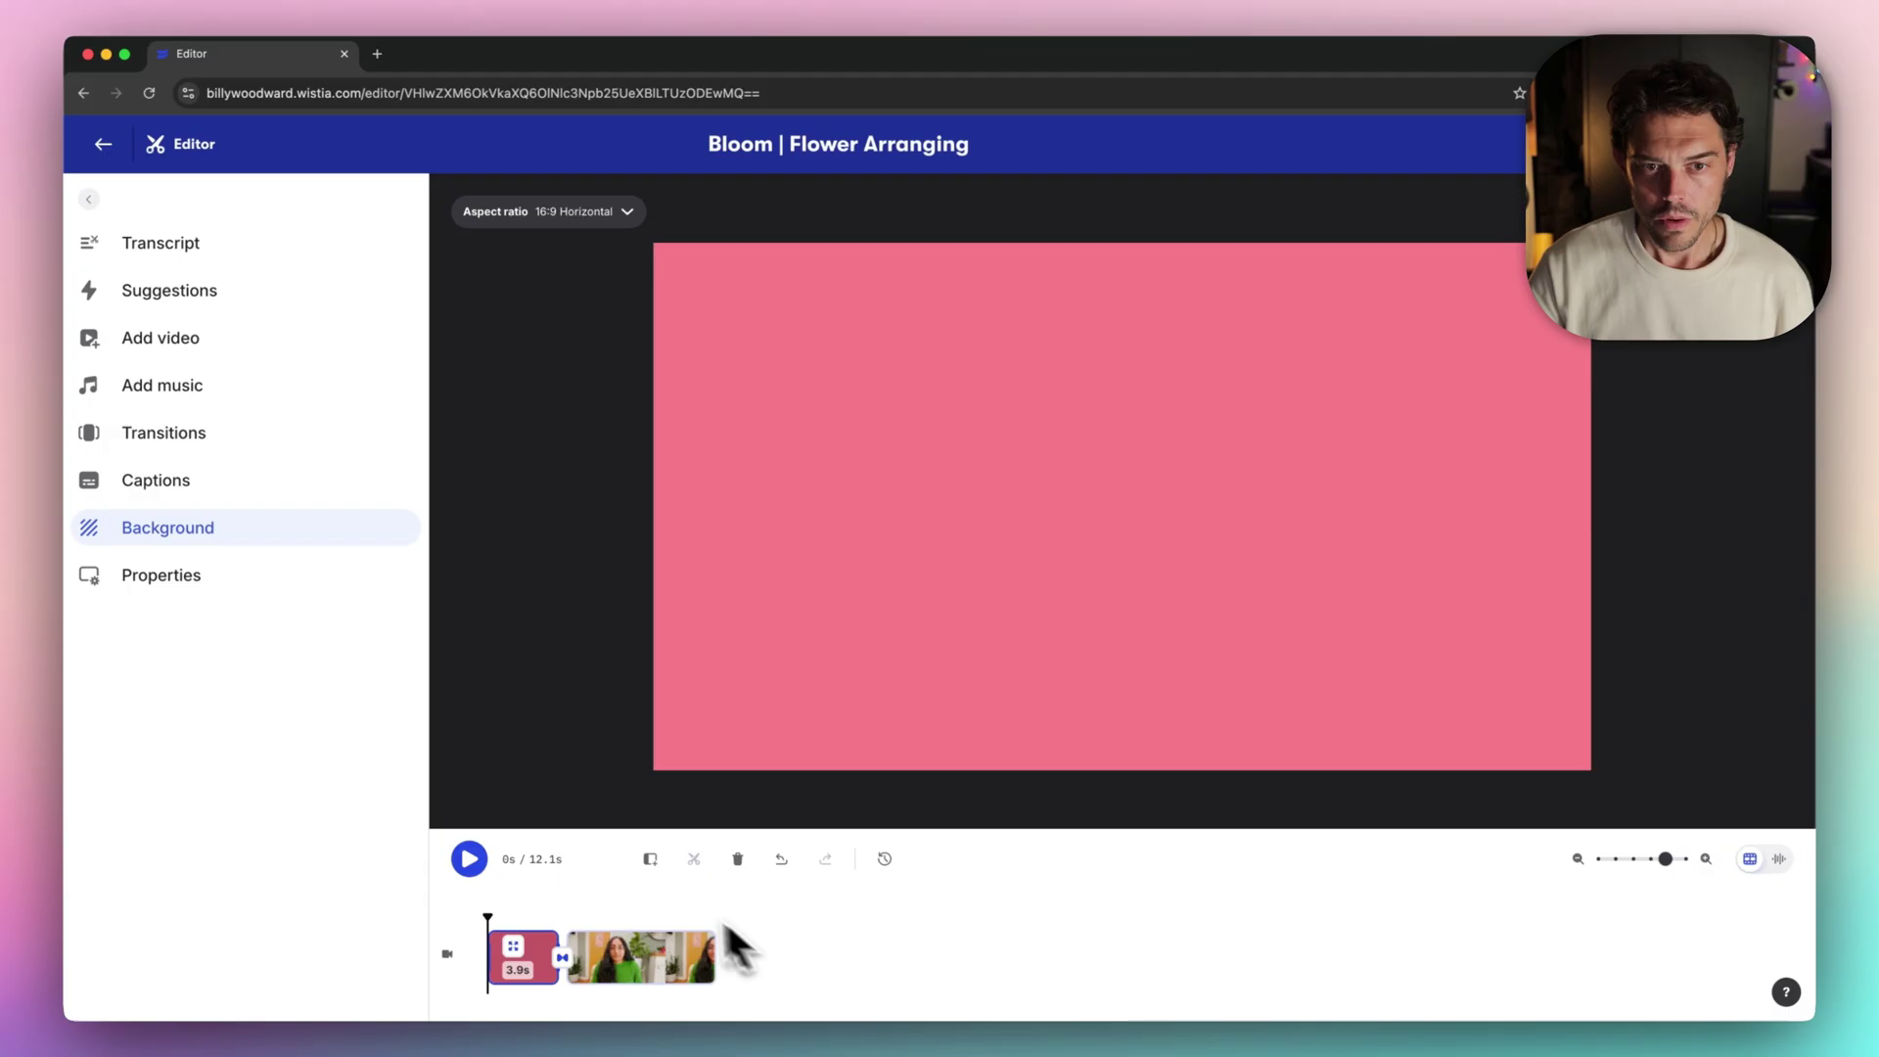
Play the Wistia project timeline to preview it
left_click(479, 859)
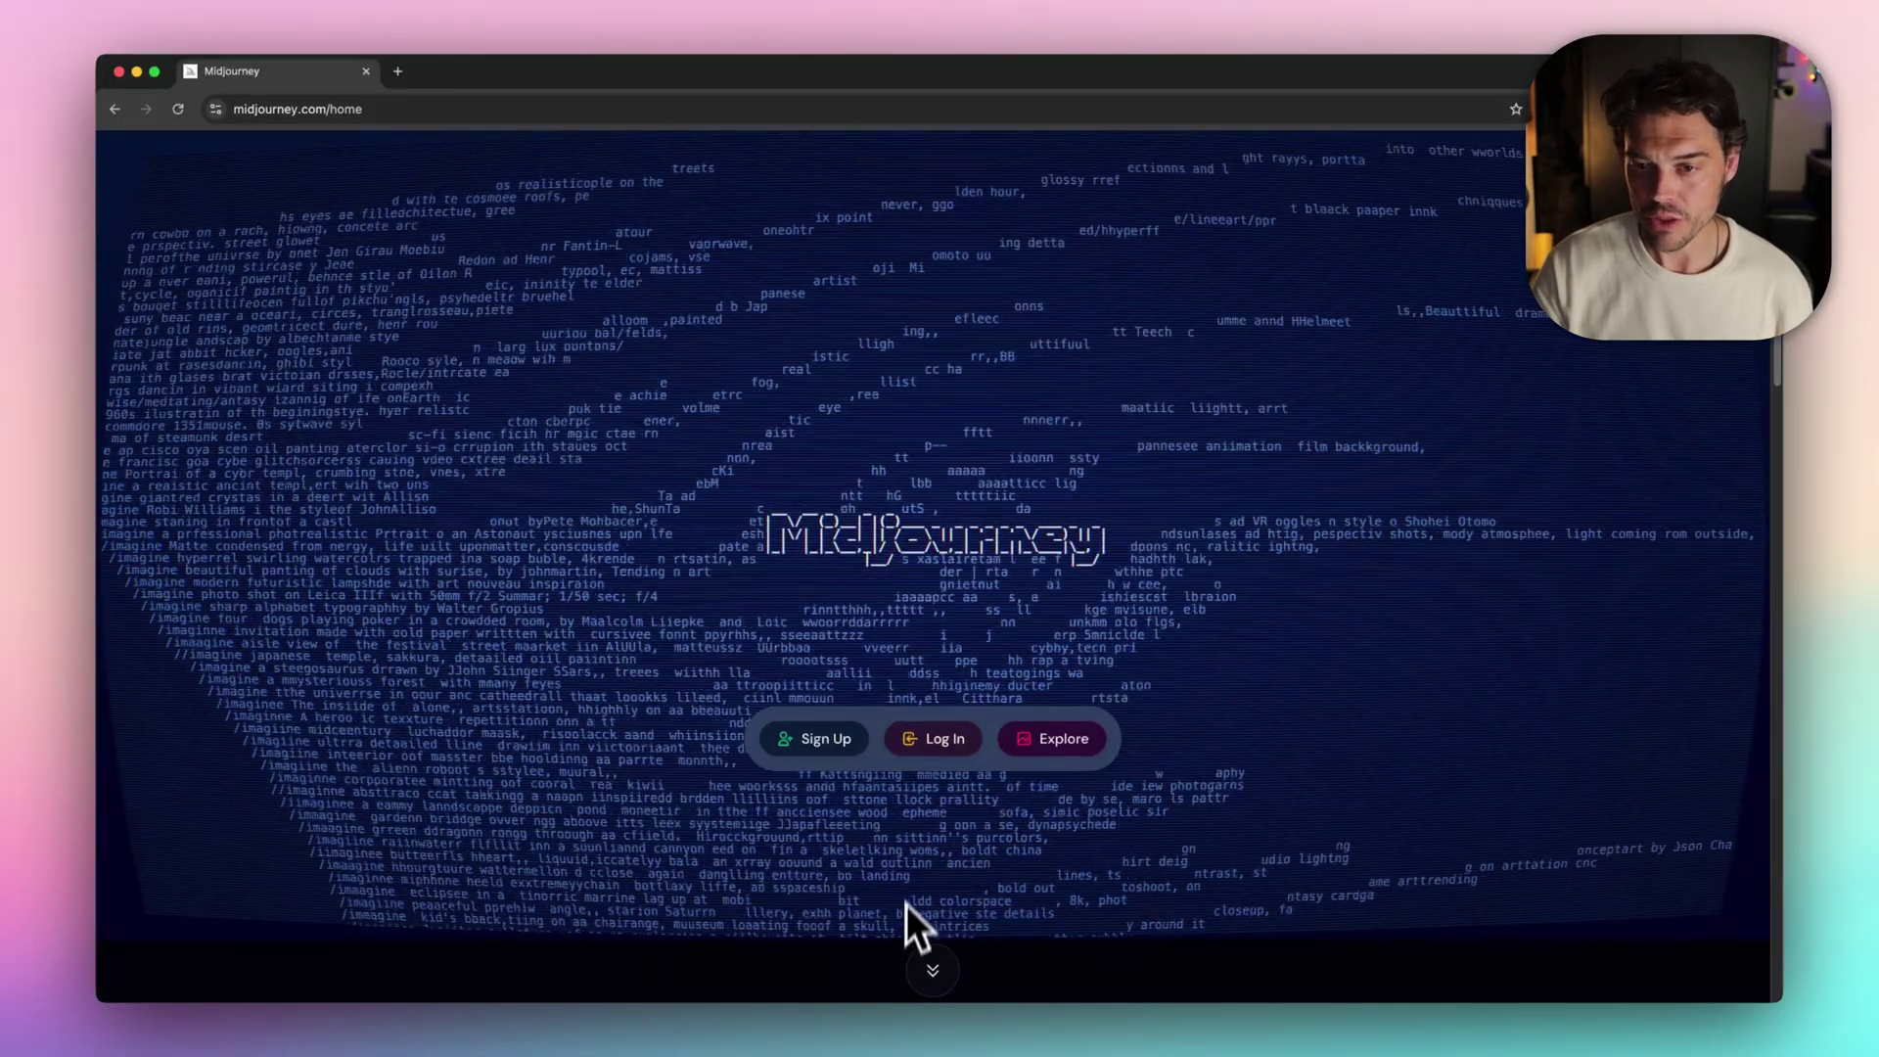
From Personalize, create a moodboard titled 'Bloom Moodboard' and upload the florist photos into it
left_click(932, 756)
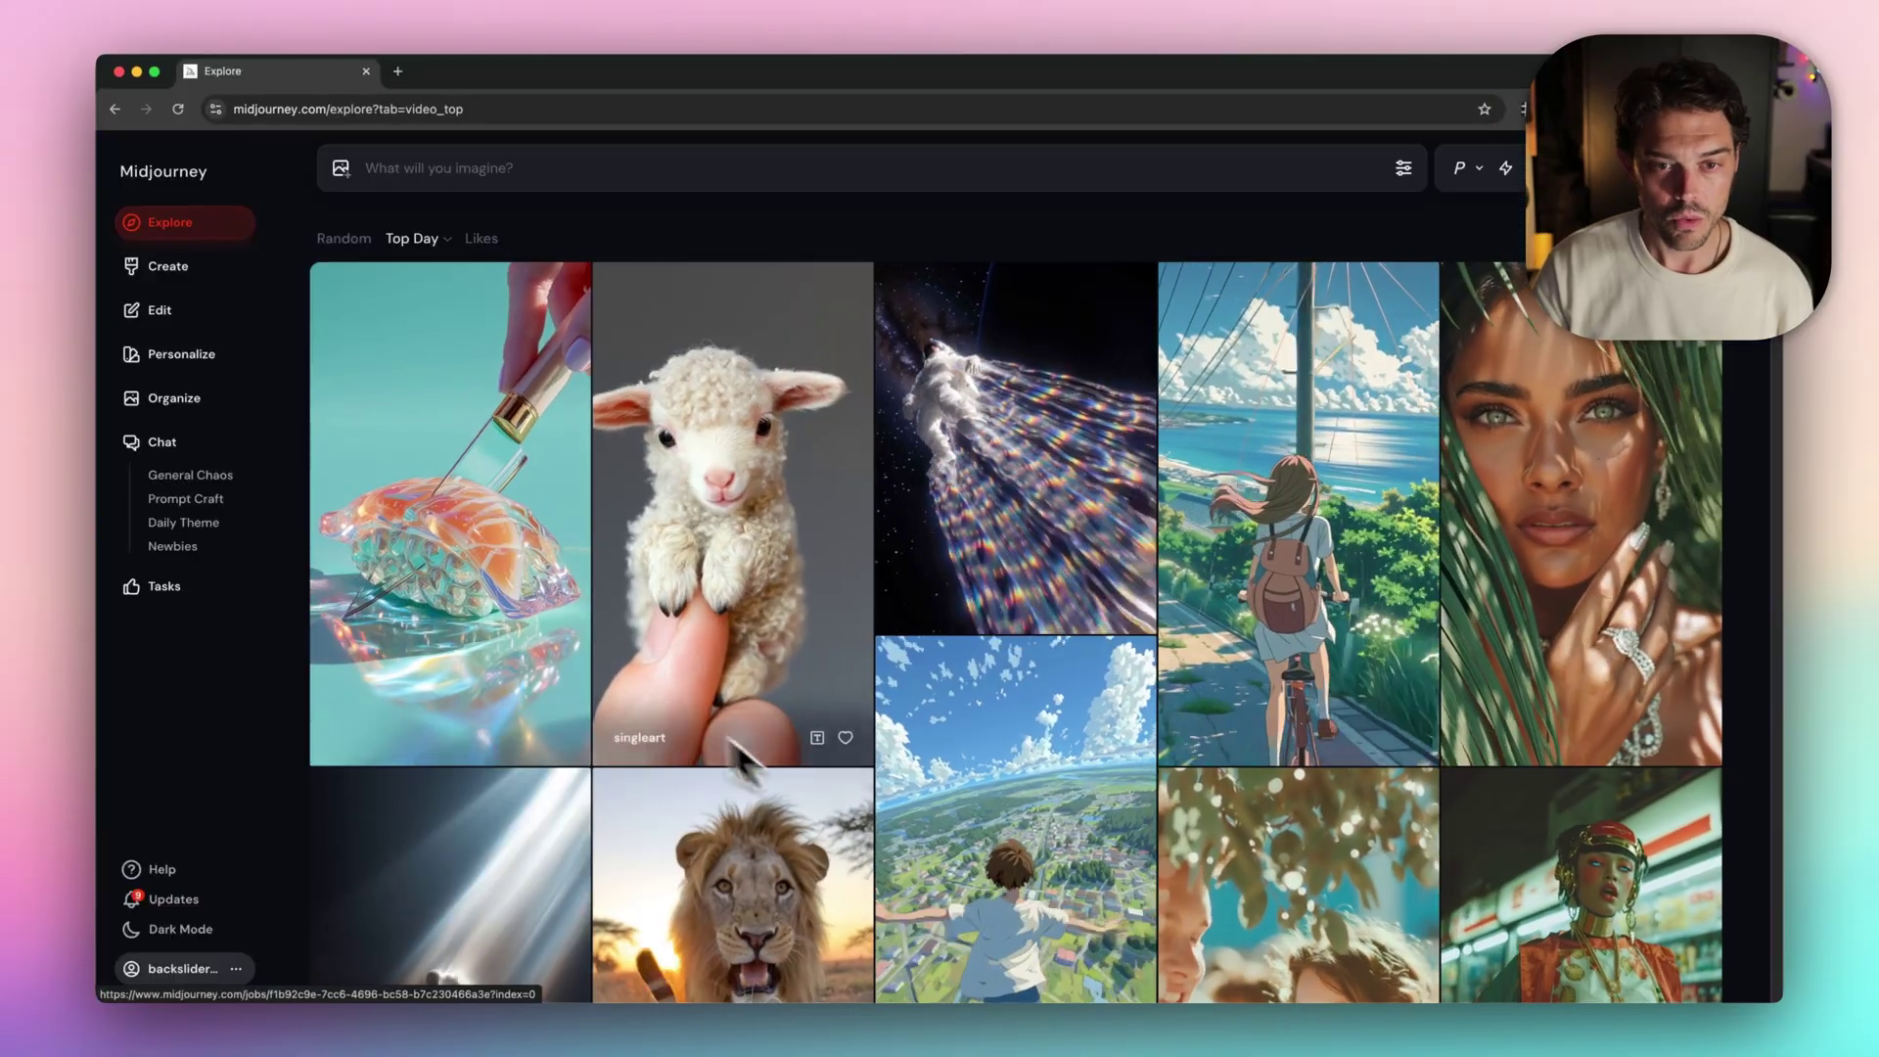
left_click(191, 357)
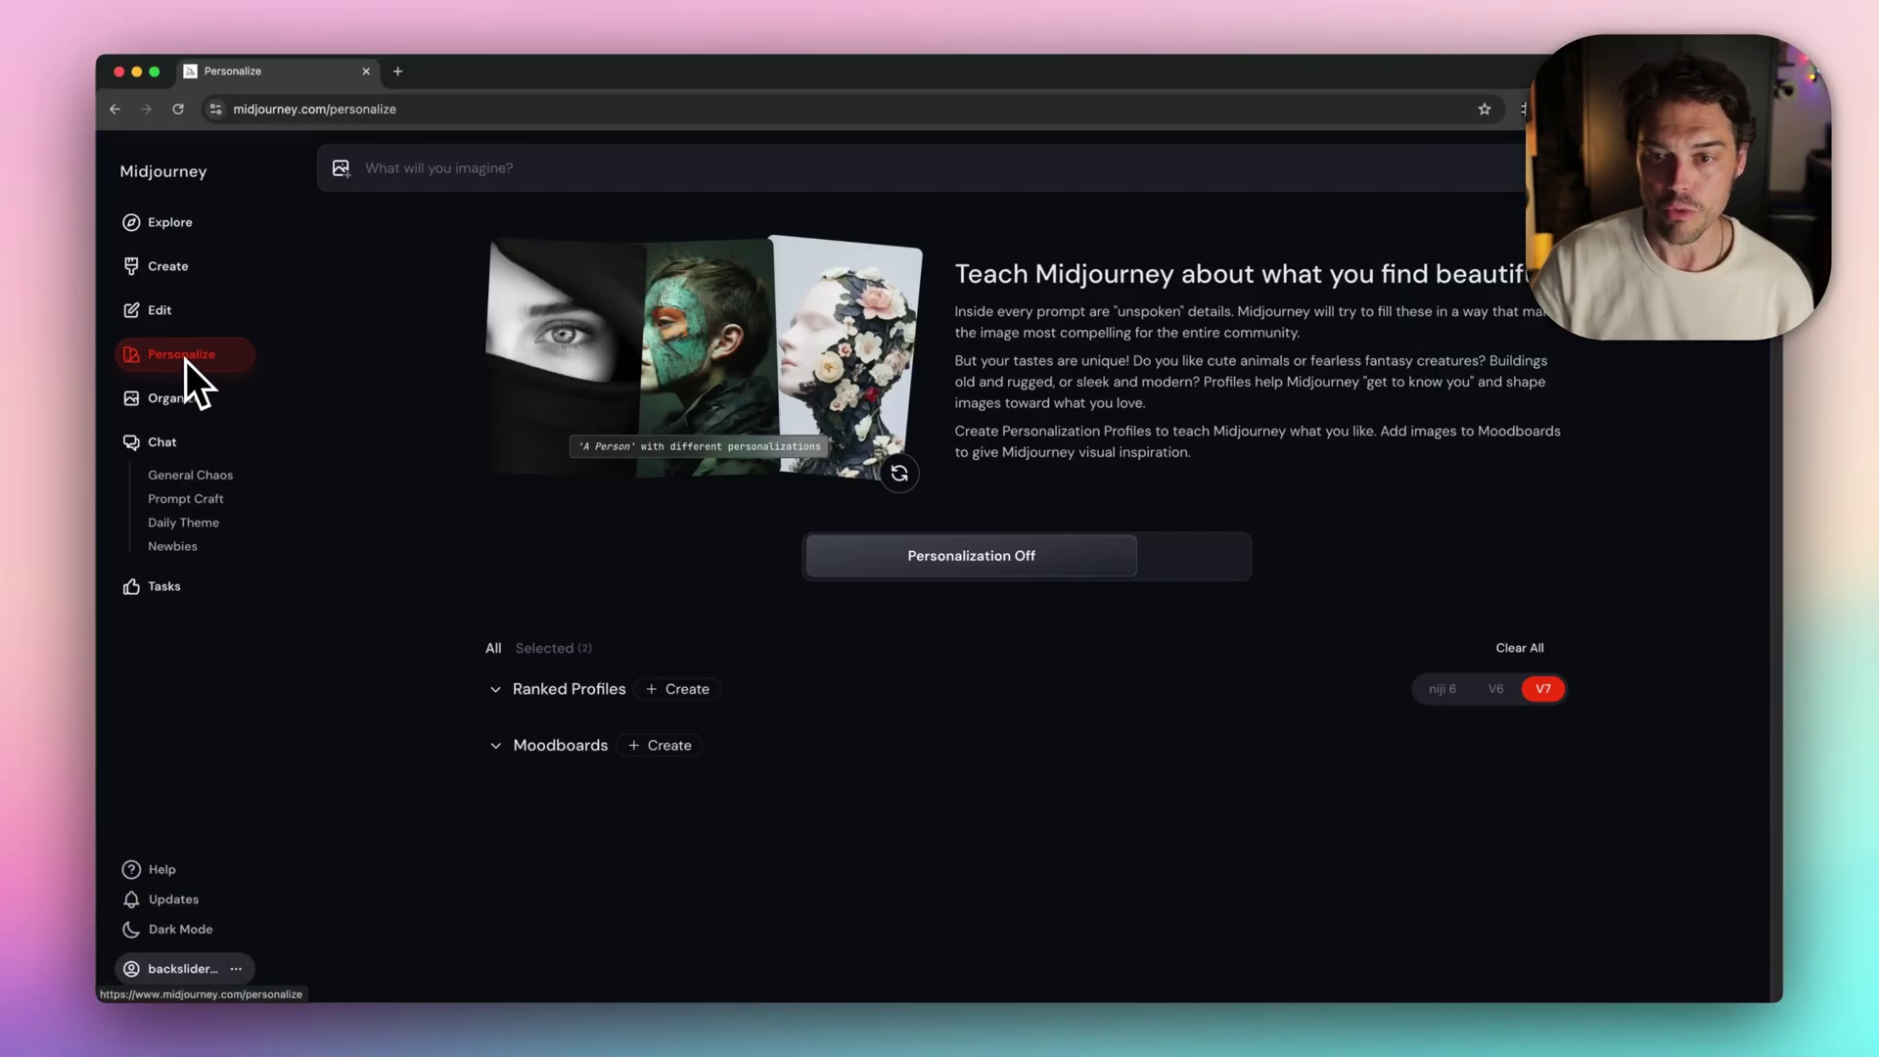
left_click(662, 745)
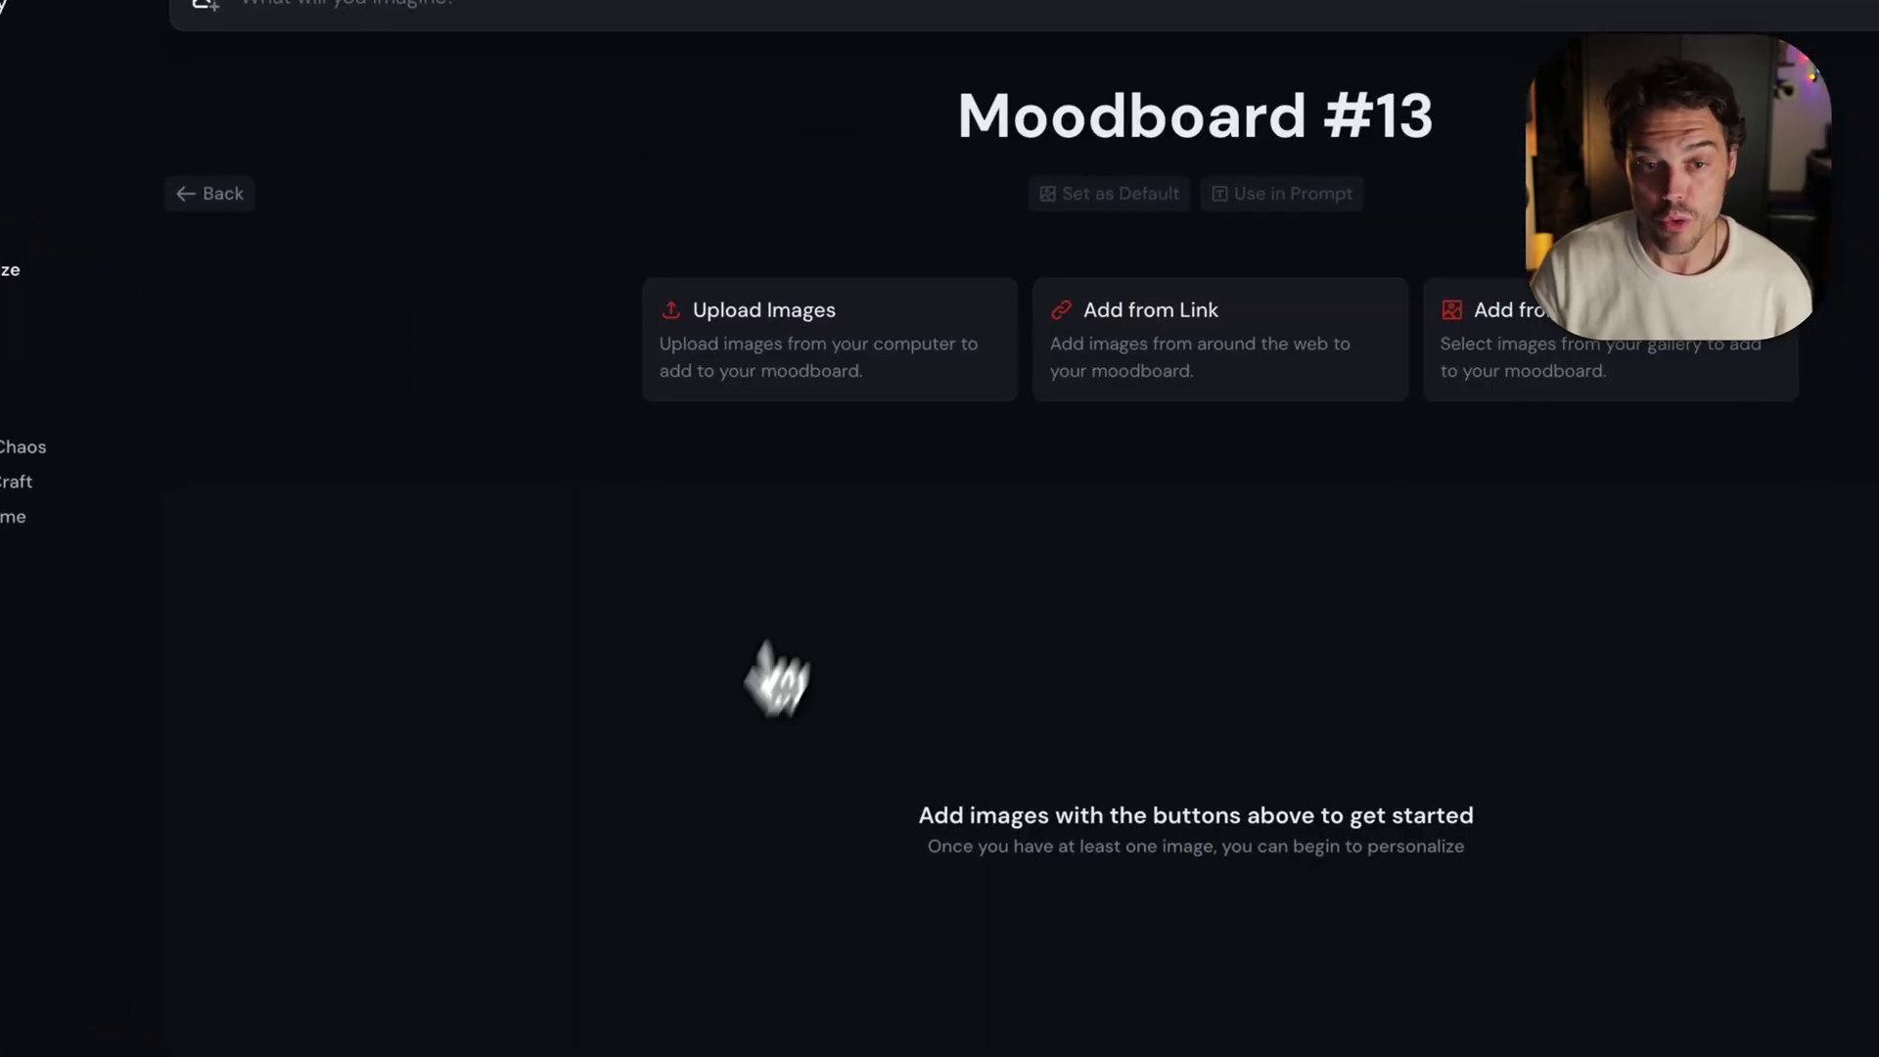
triple_click(1108, 122)
type("Bloom Moodboar")
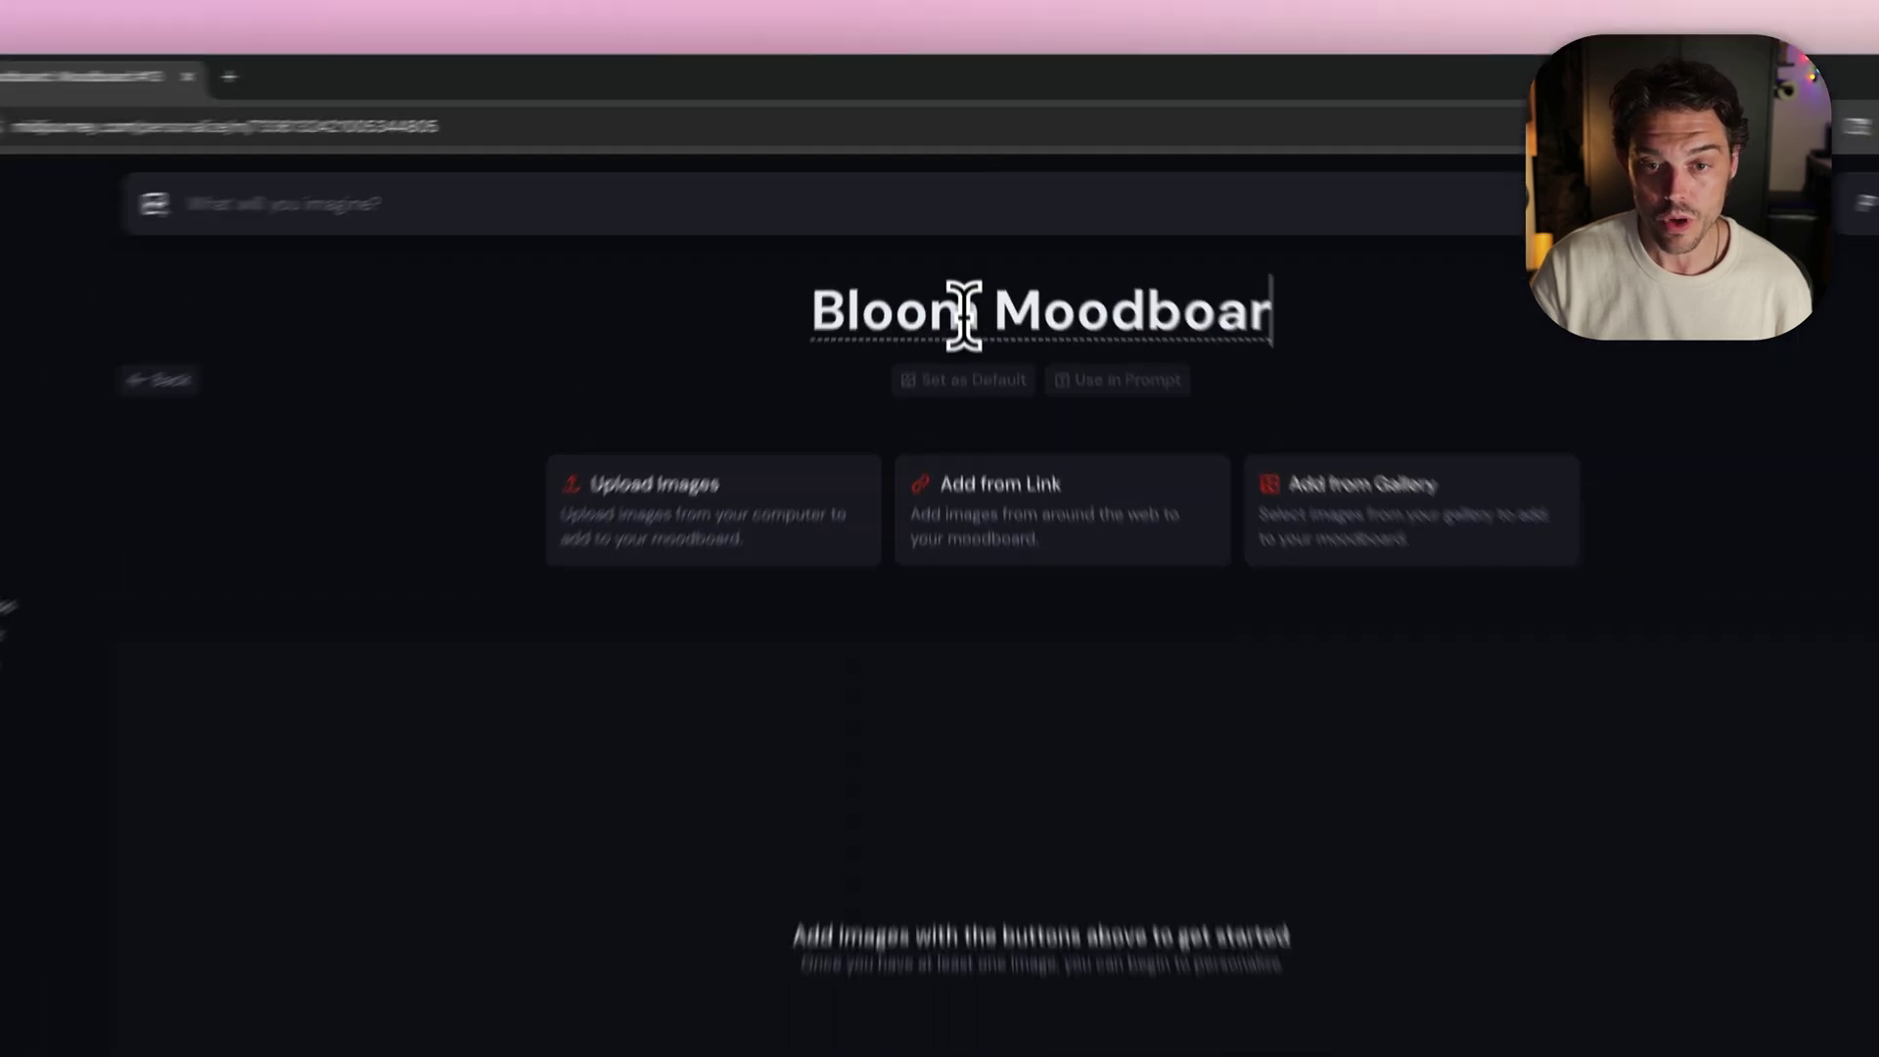
type("d")
key("Return")
left_click_drag(1031, 672, 1020, 736)
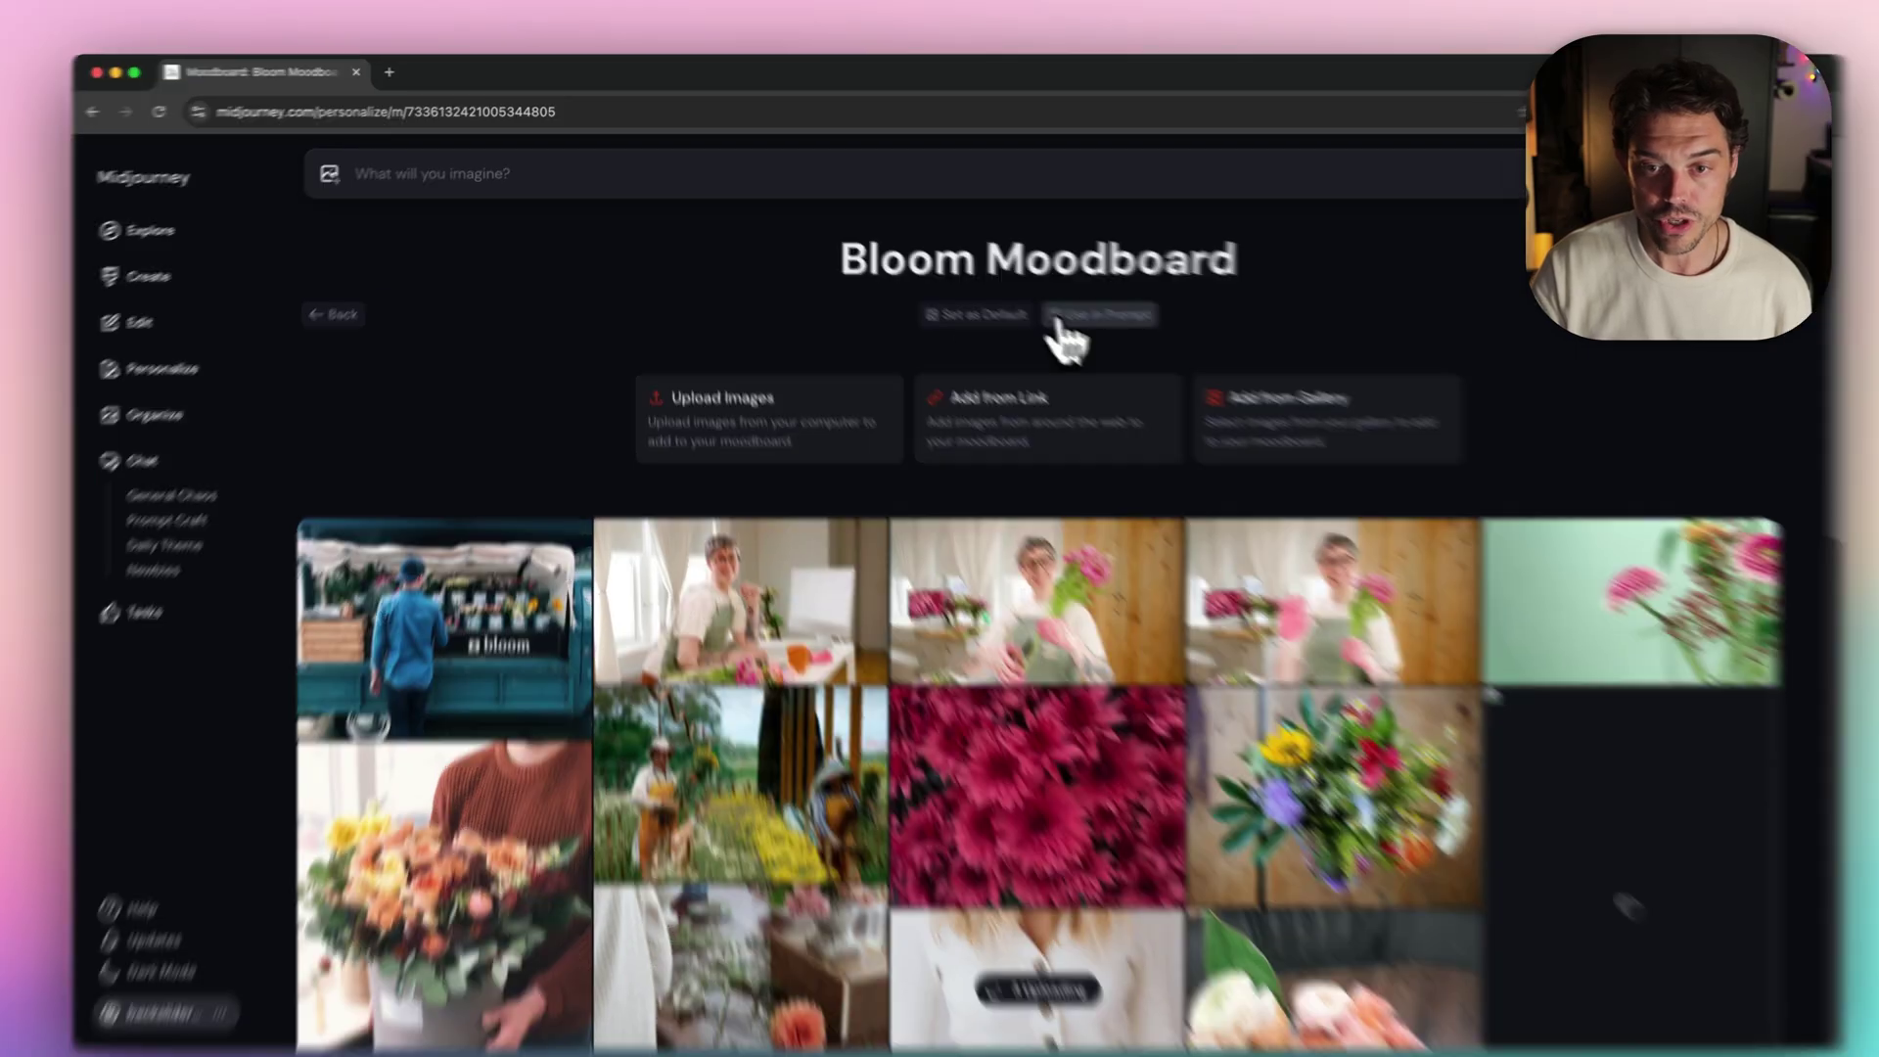
Put the Bloom Moodboard --p code in the prompt and generate sunflowers swaying against a blue sky
left_click(1037, 302)
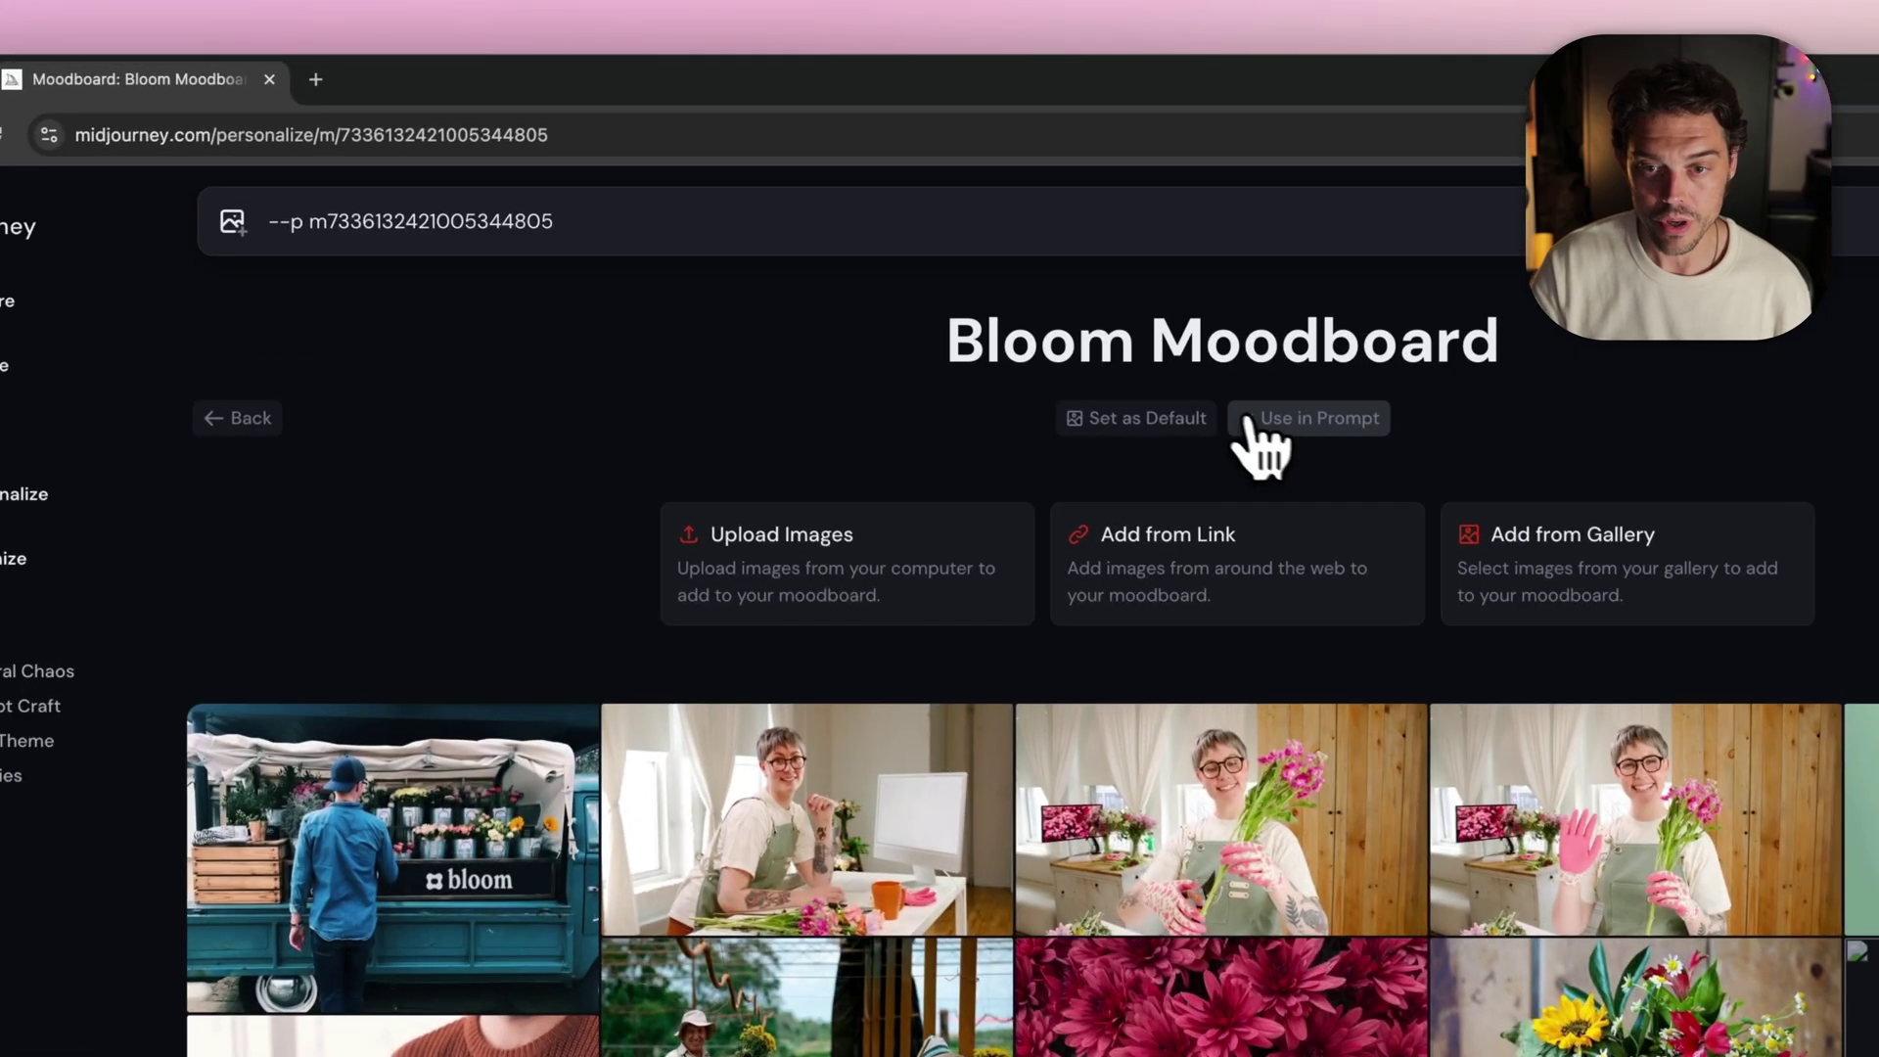
left_click_drag(590, 231, 244, 220)
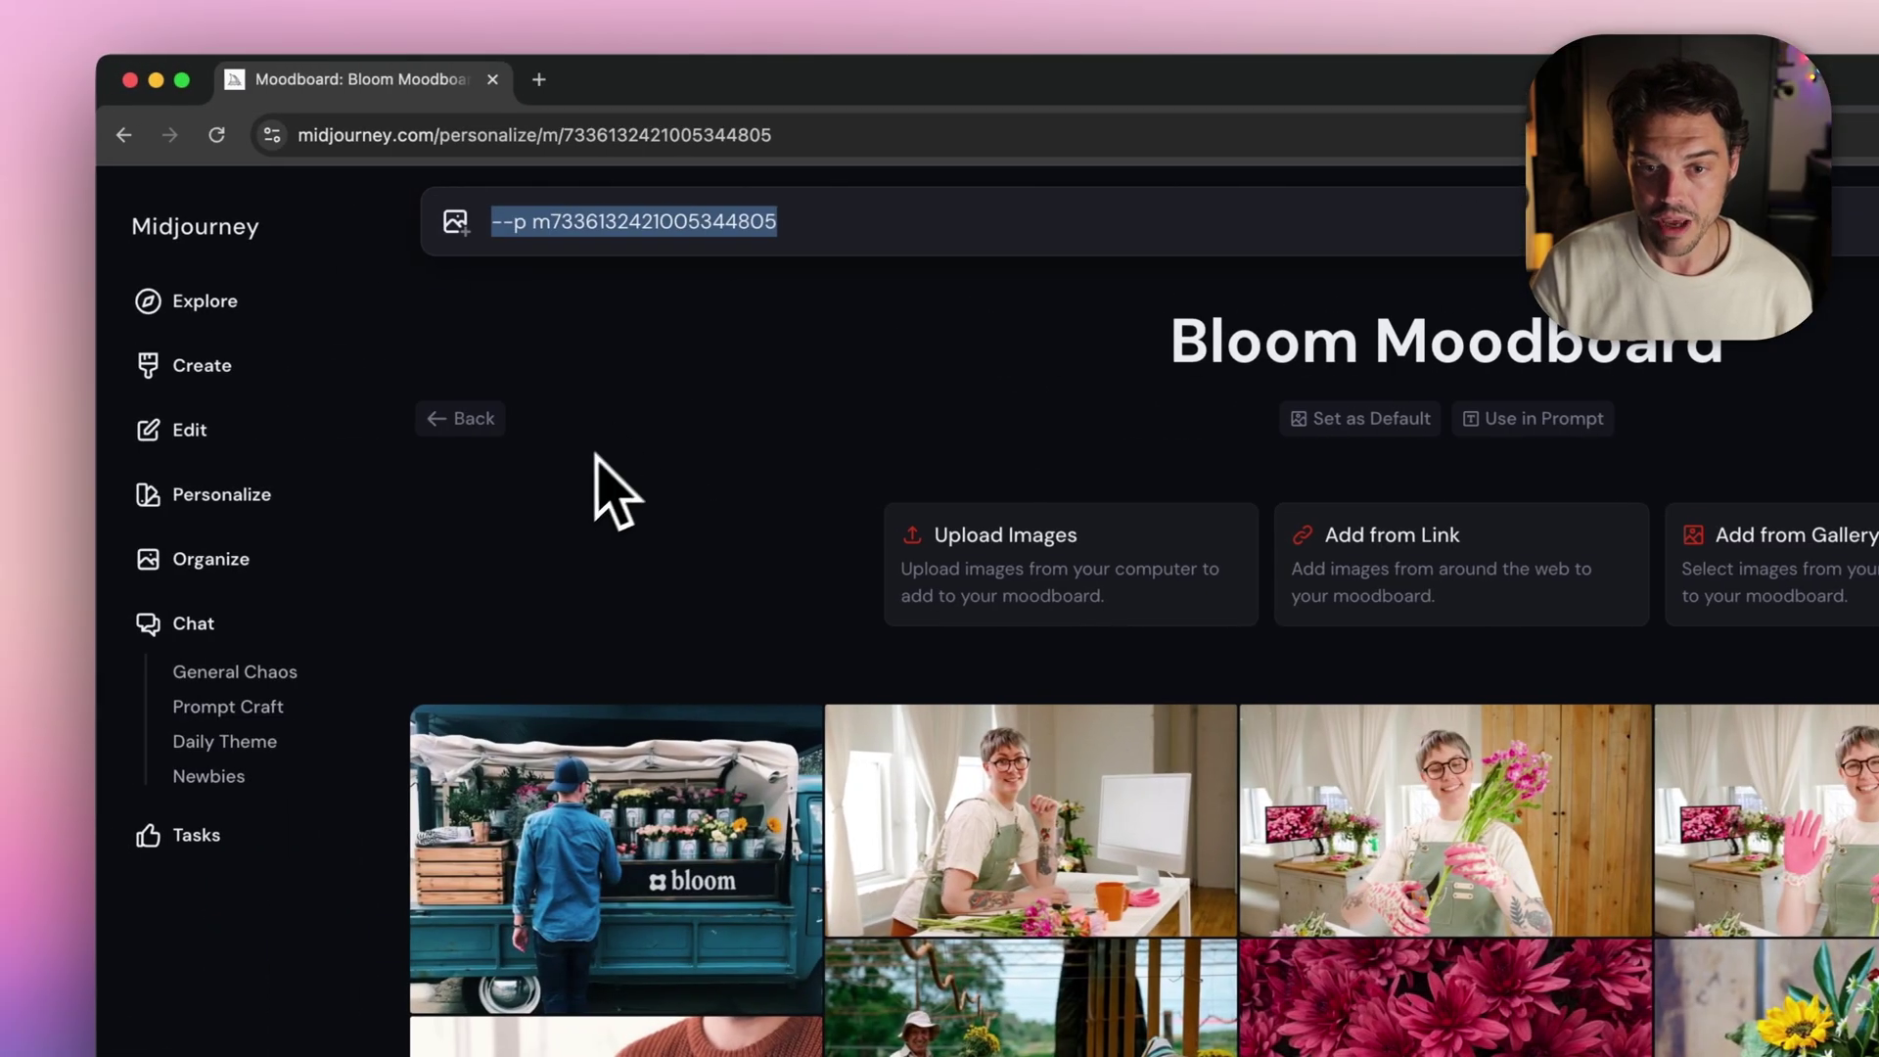
left_click(218, 366)
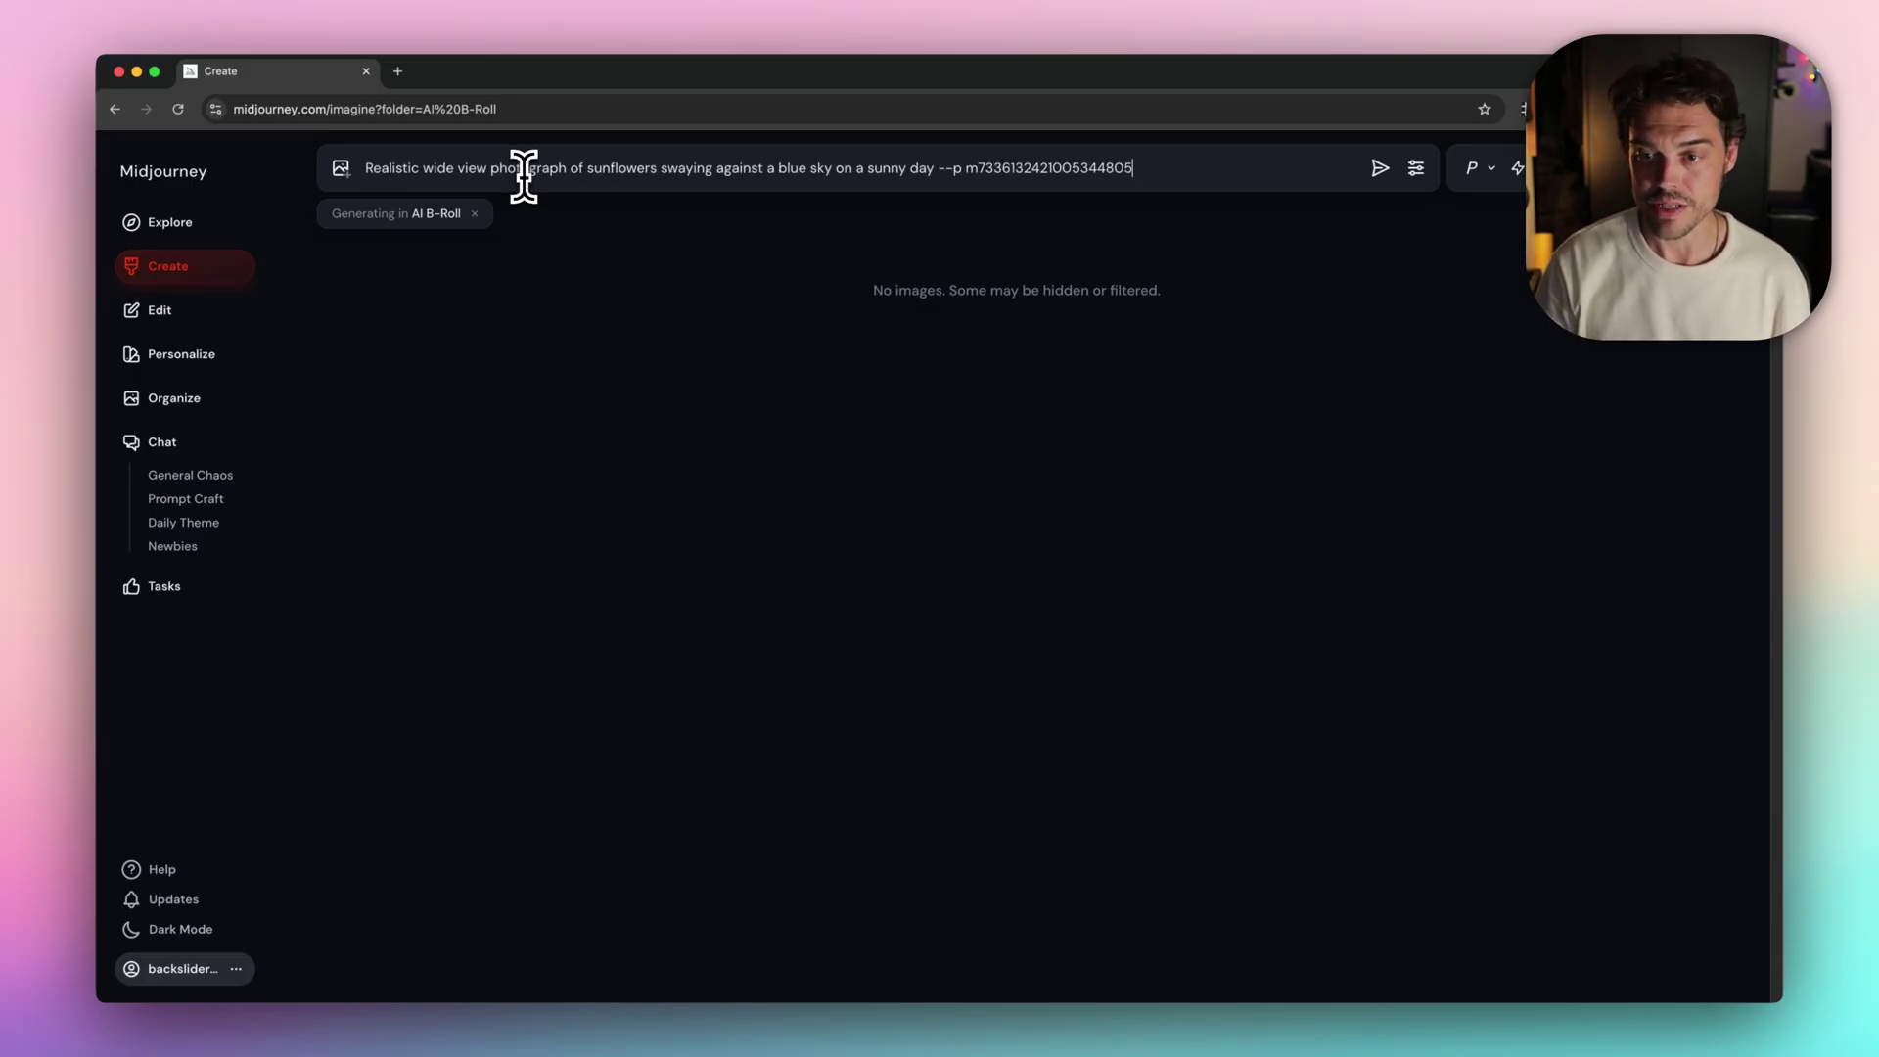
key("Return")
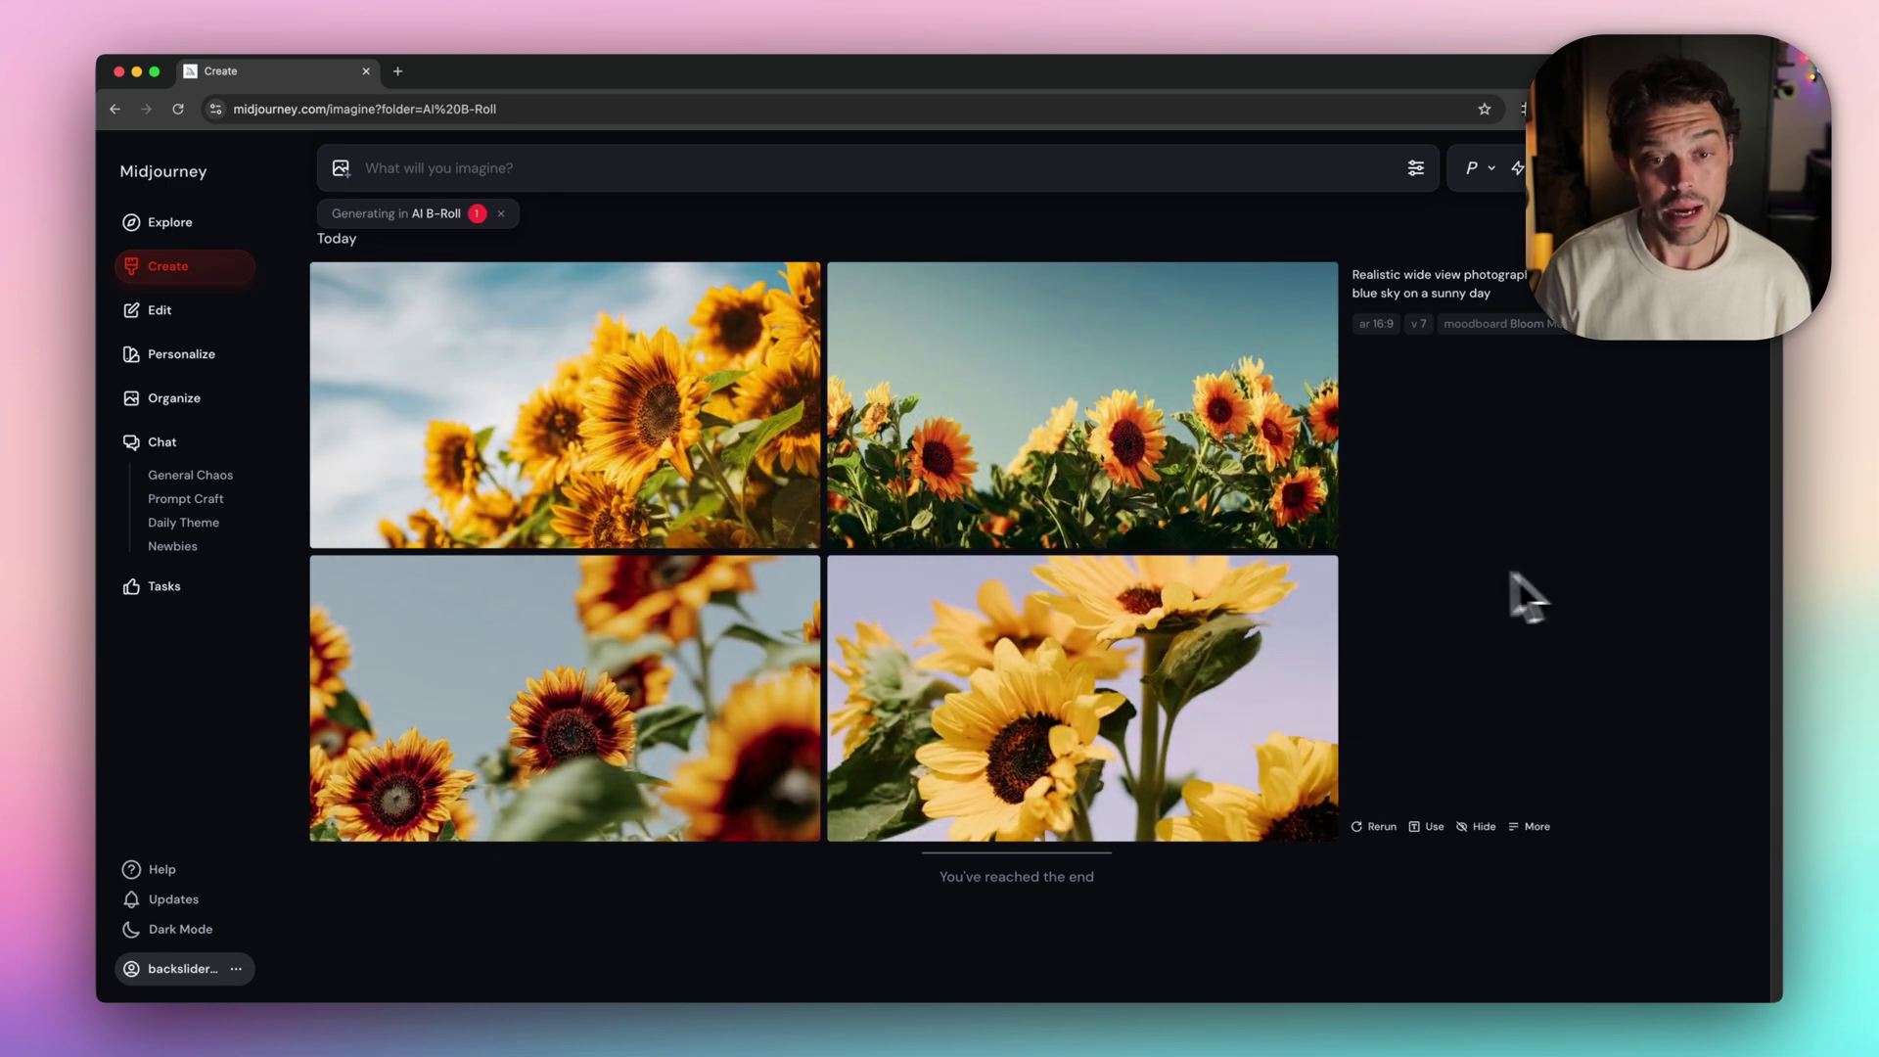
Subtly upscale the second sunflower image, then begin the 'Realistic close-up' florist prompt
mouse_move(1330, 516)
left_click(1171, 452)
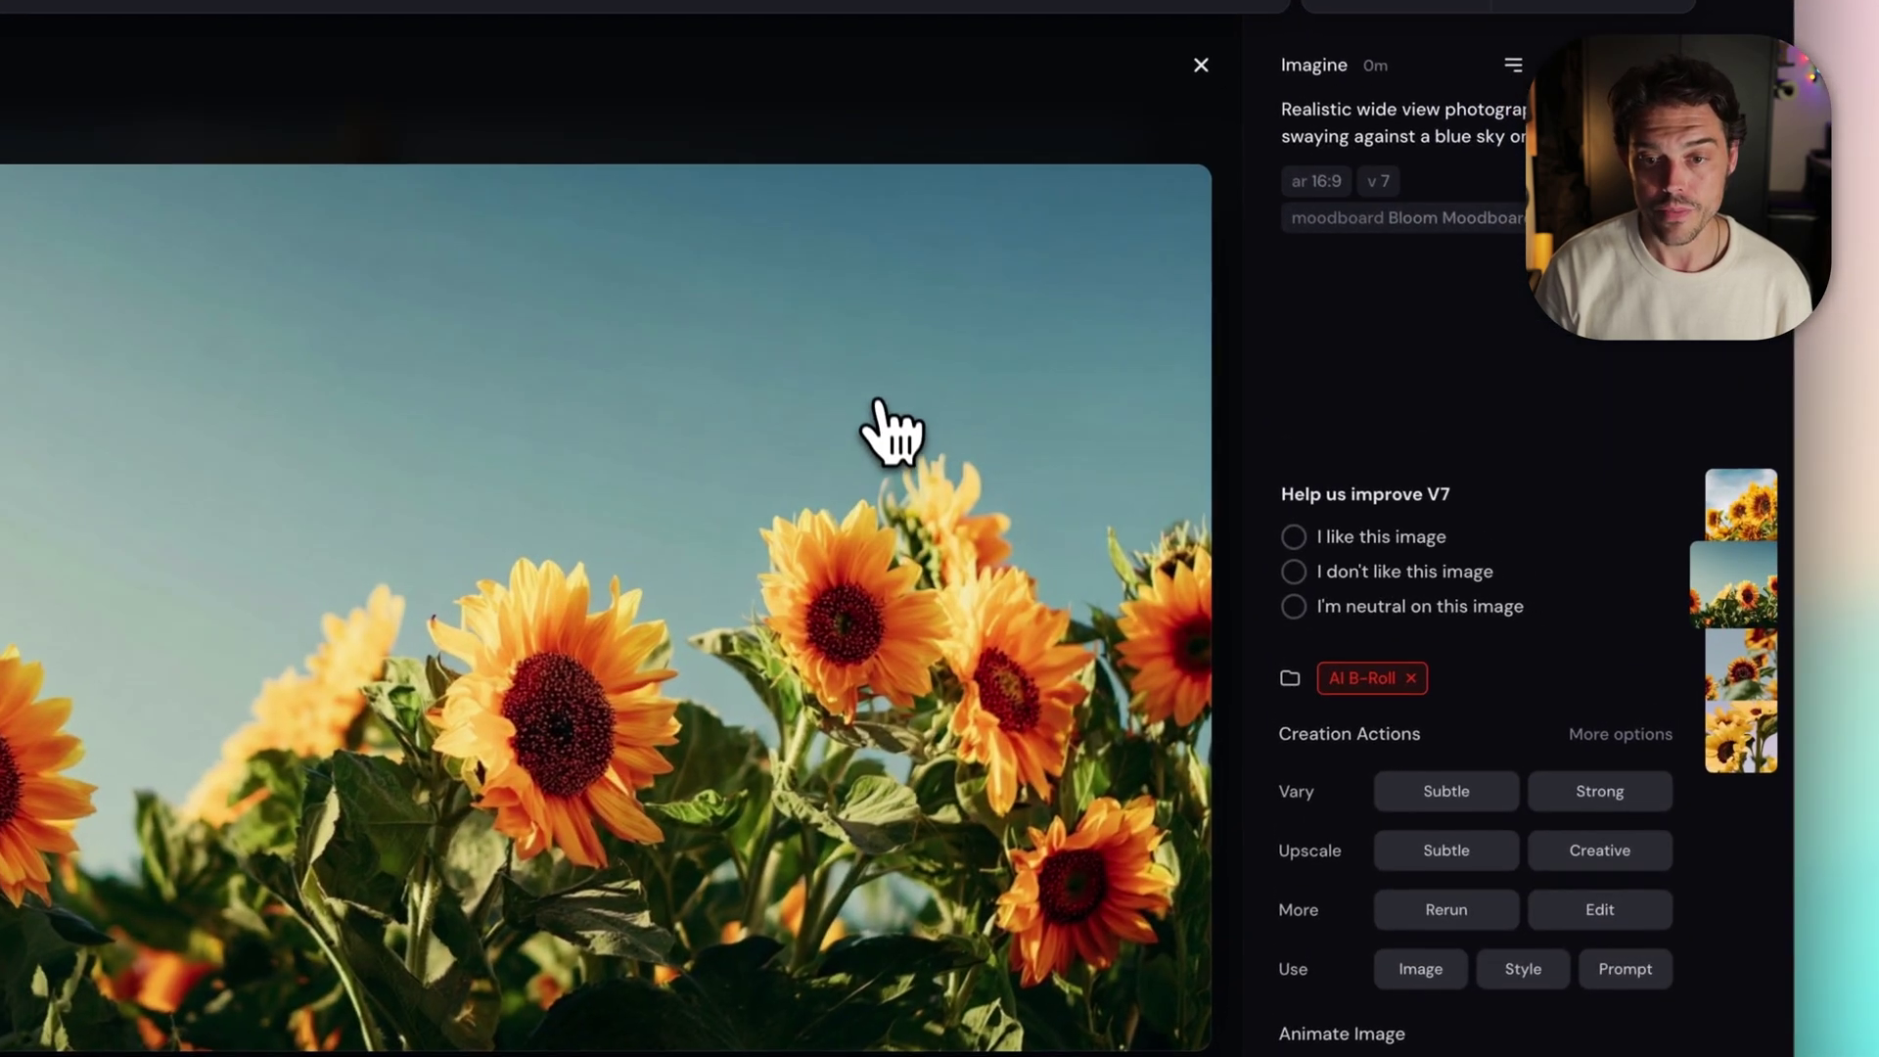
left_click(1445, 859)
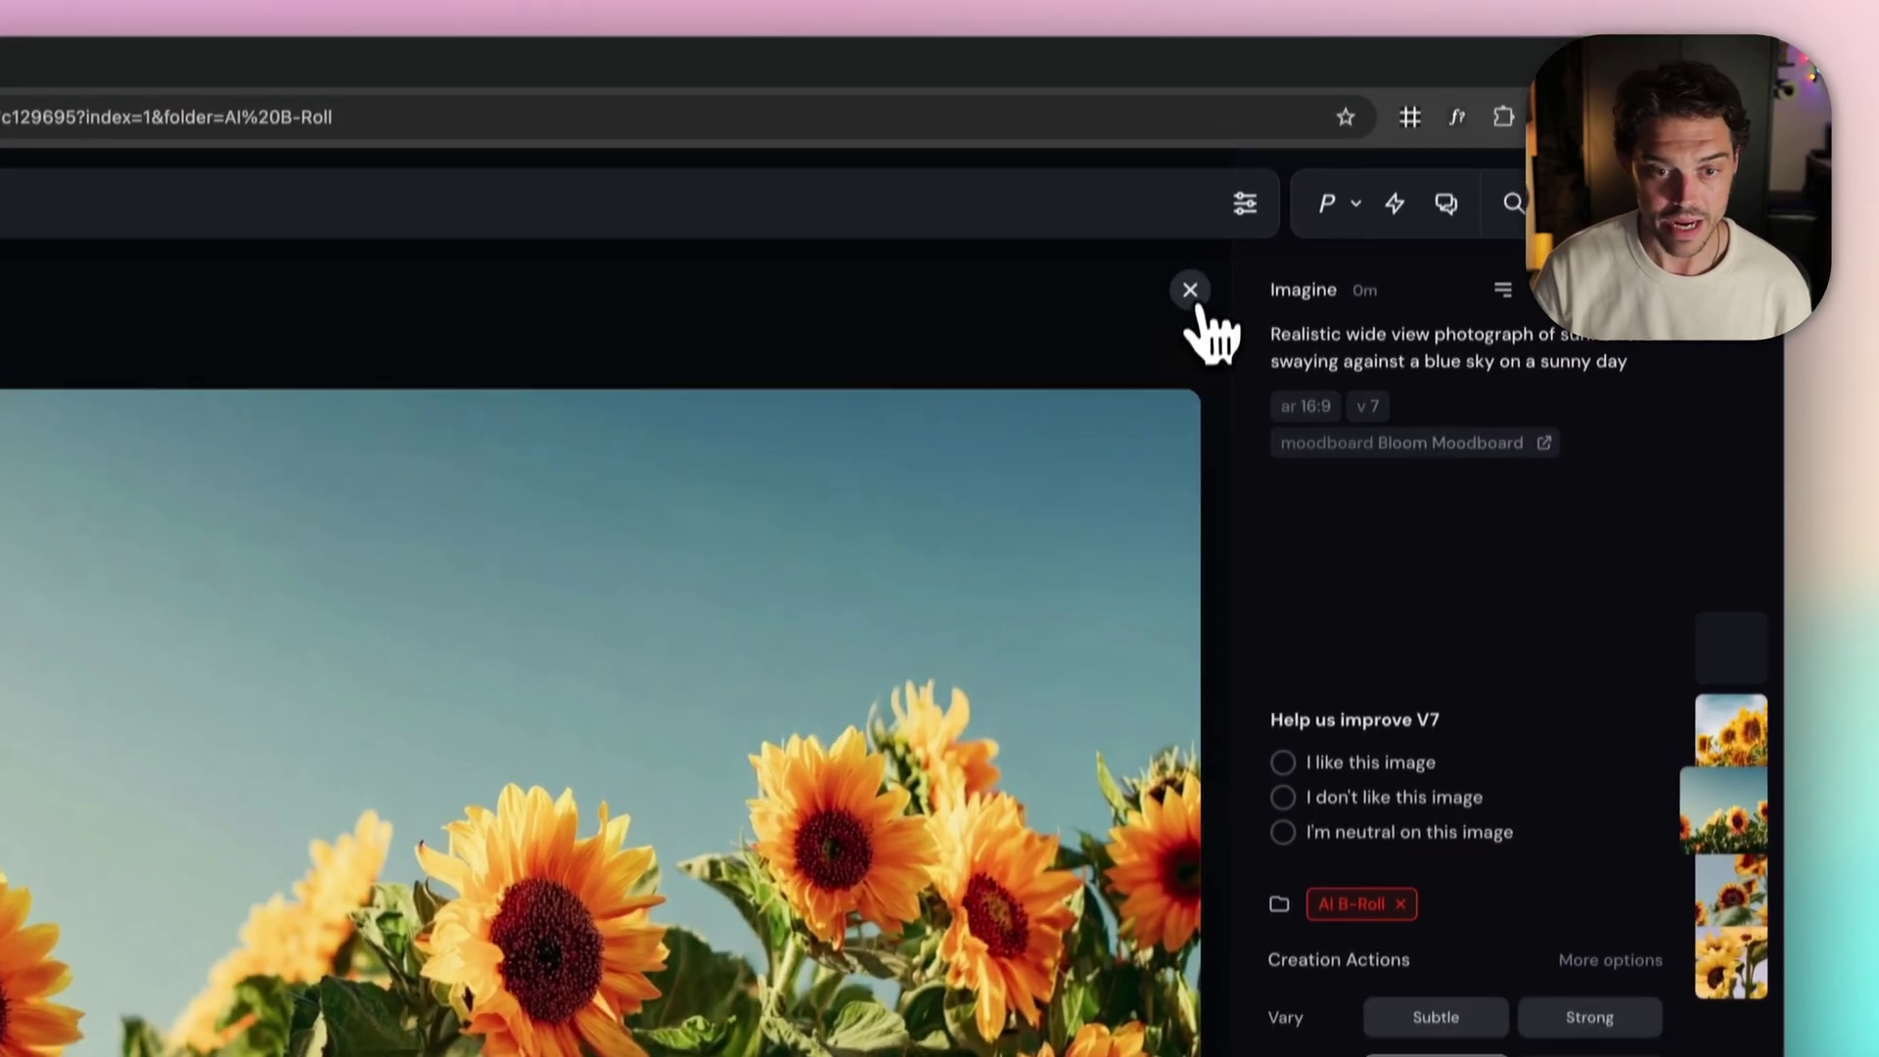
left_click(1199, 64)
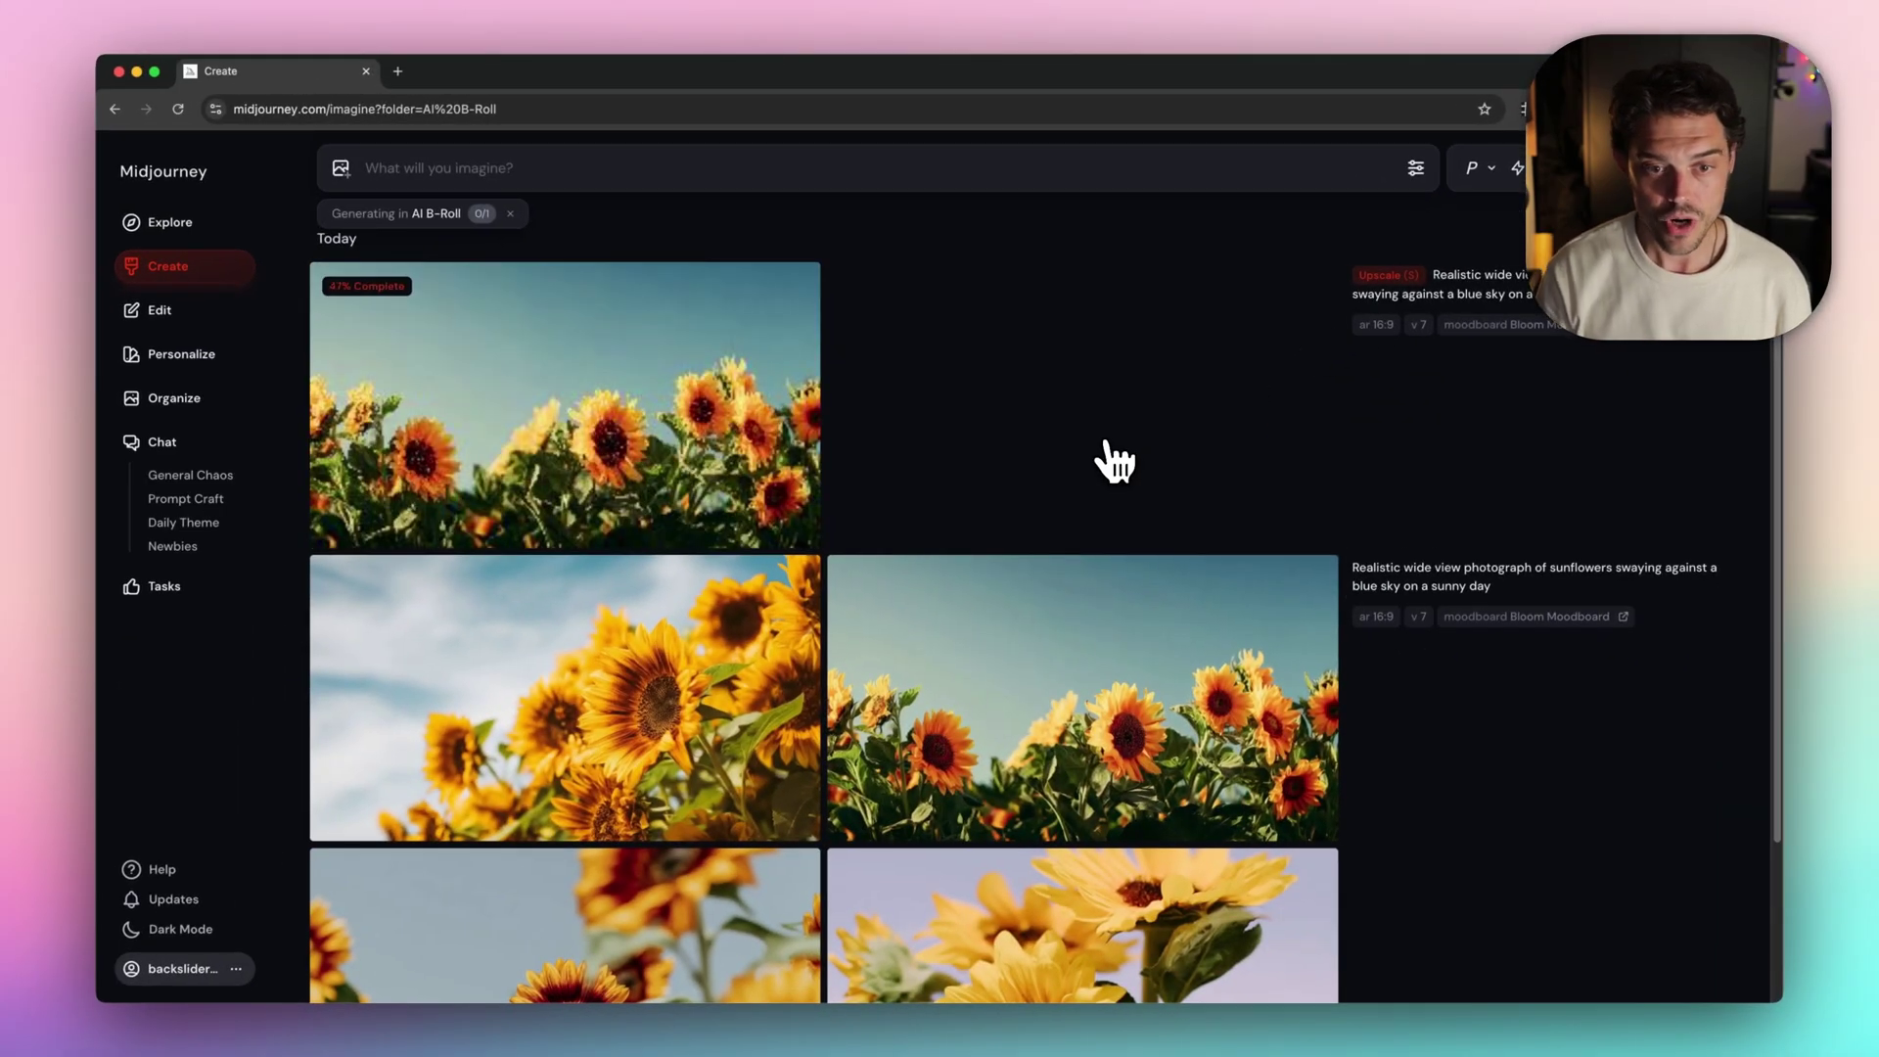
left_click(599, 166)
type("Realistic clos")
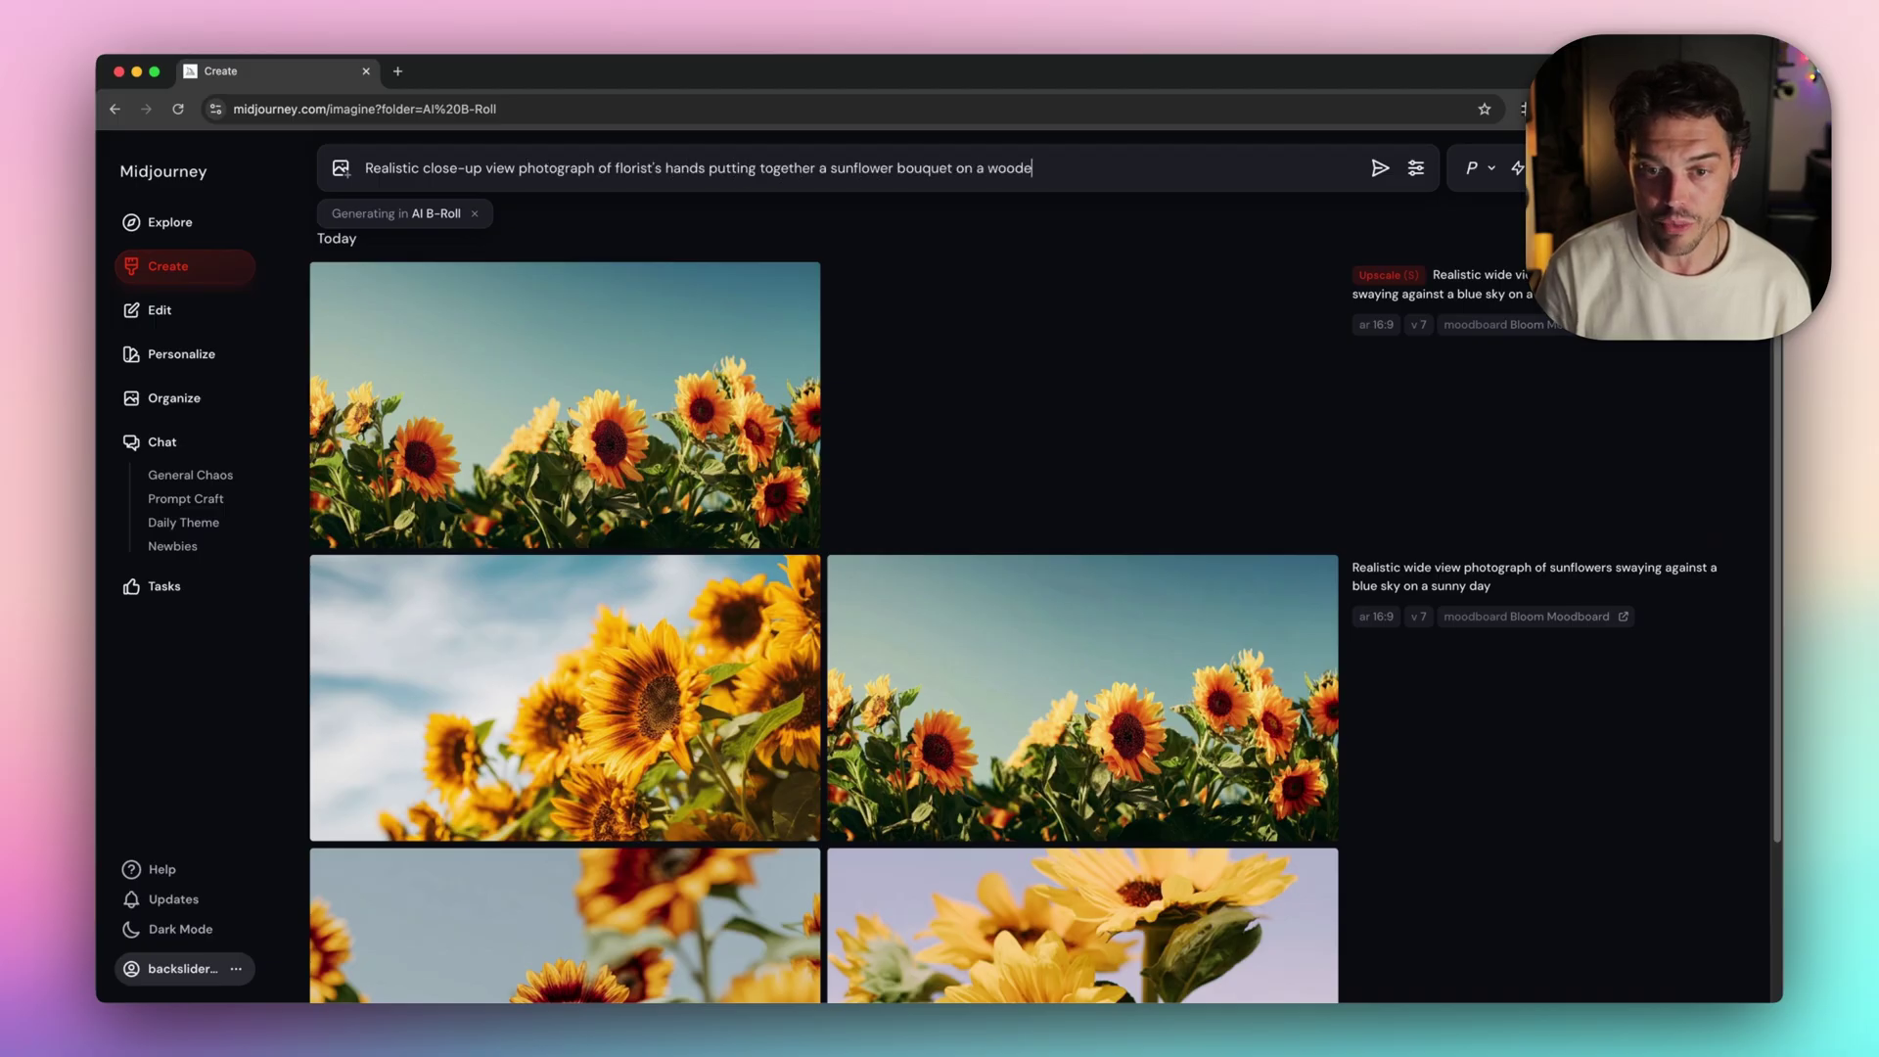
Generate close-ups of florist's hands arranging sunflowers on a wooden table; subtly upscale the third
key("Return")
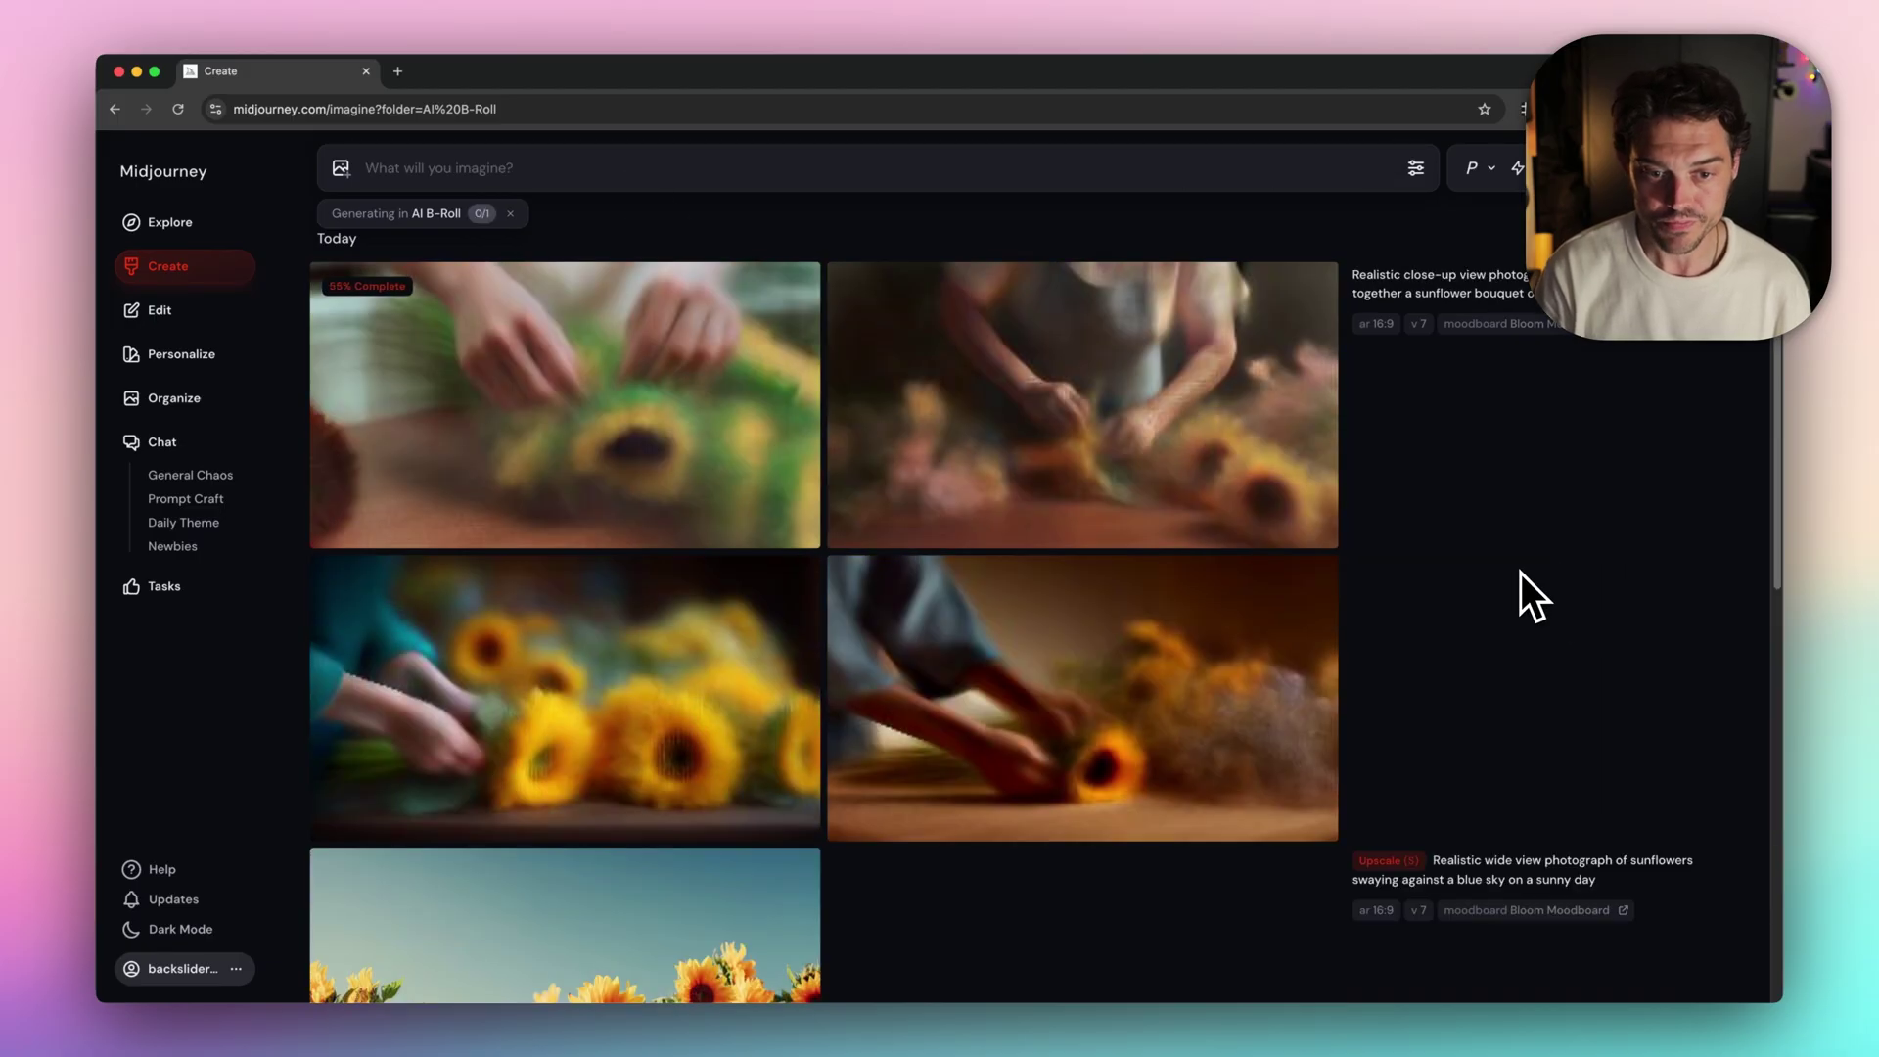
mouse_move(615, 818)
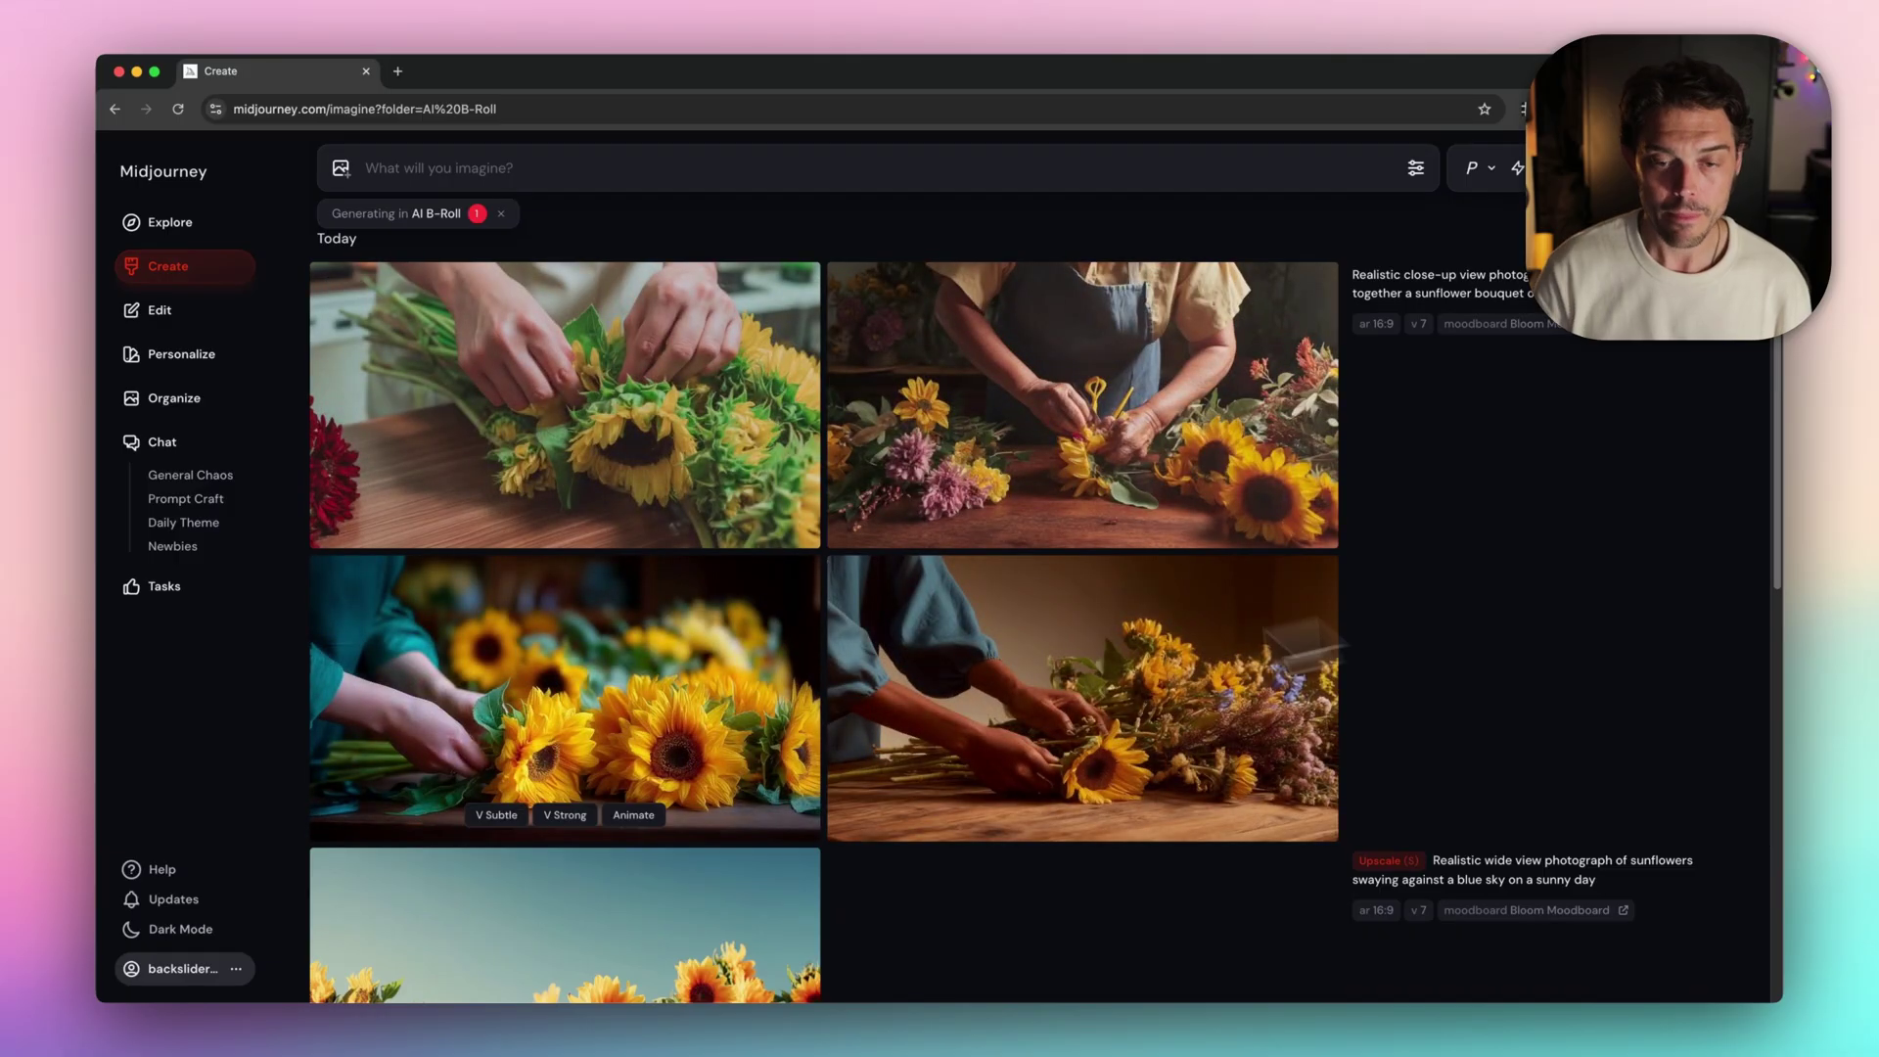
left_click(555, 741)
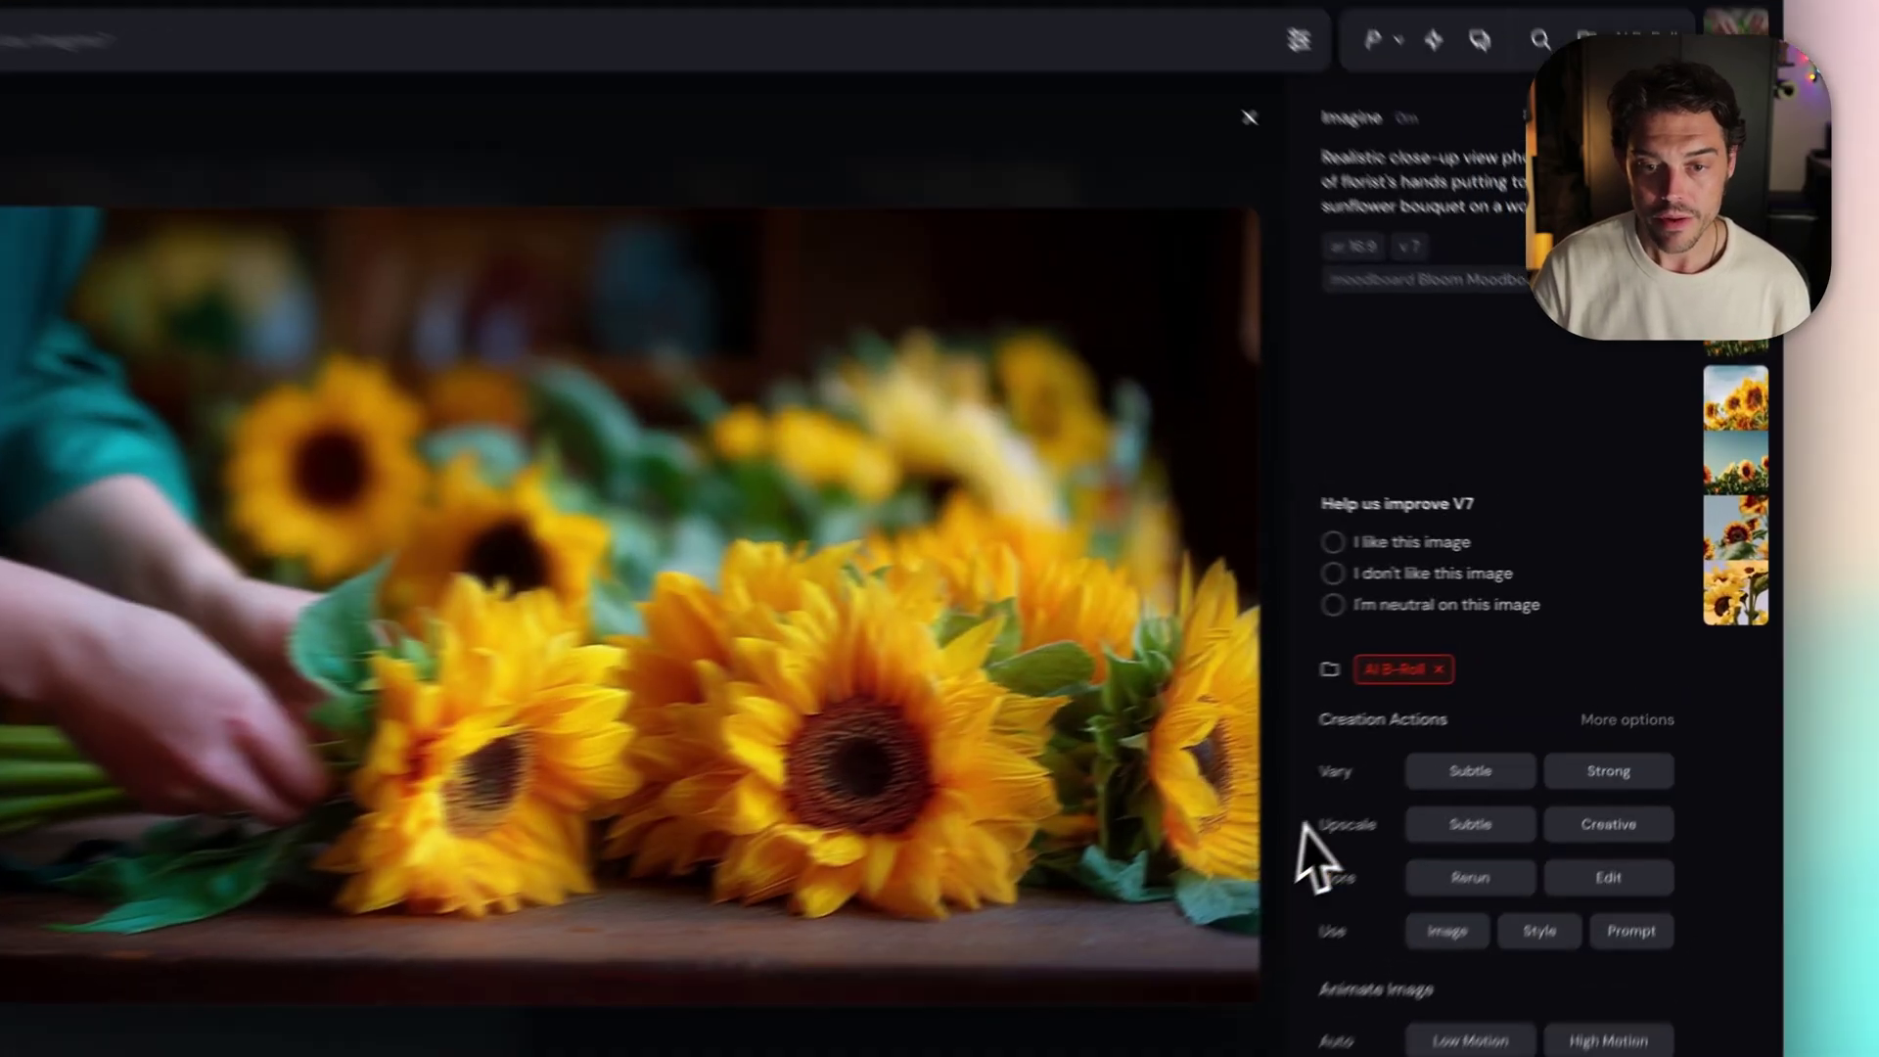
left_click(1468, 827)
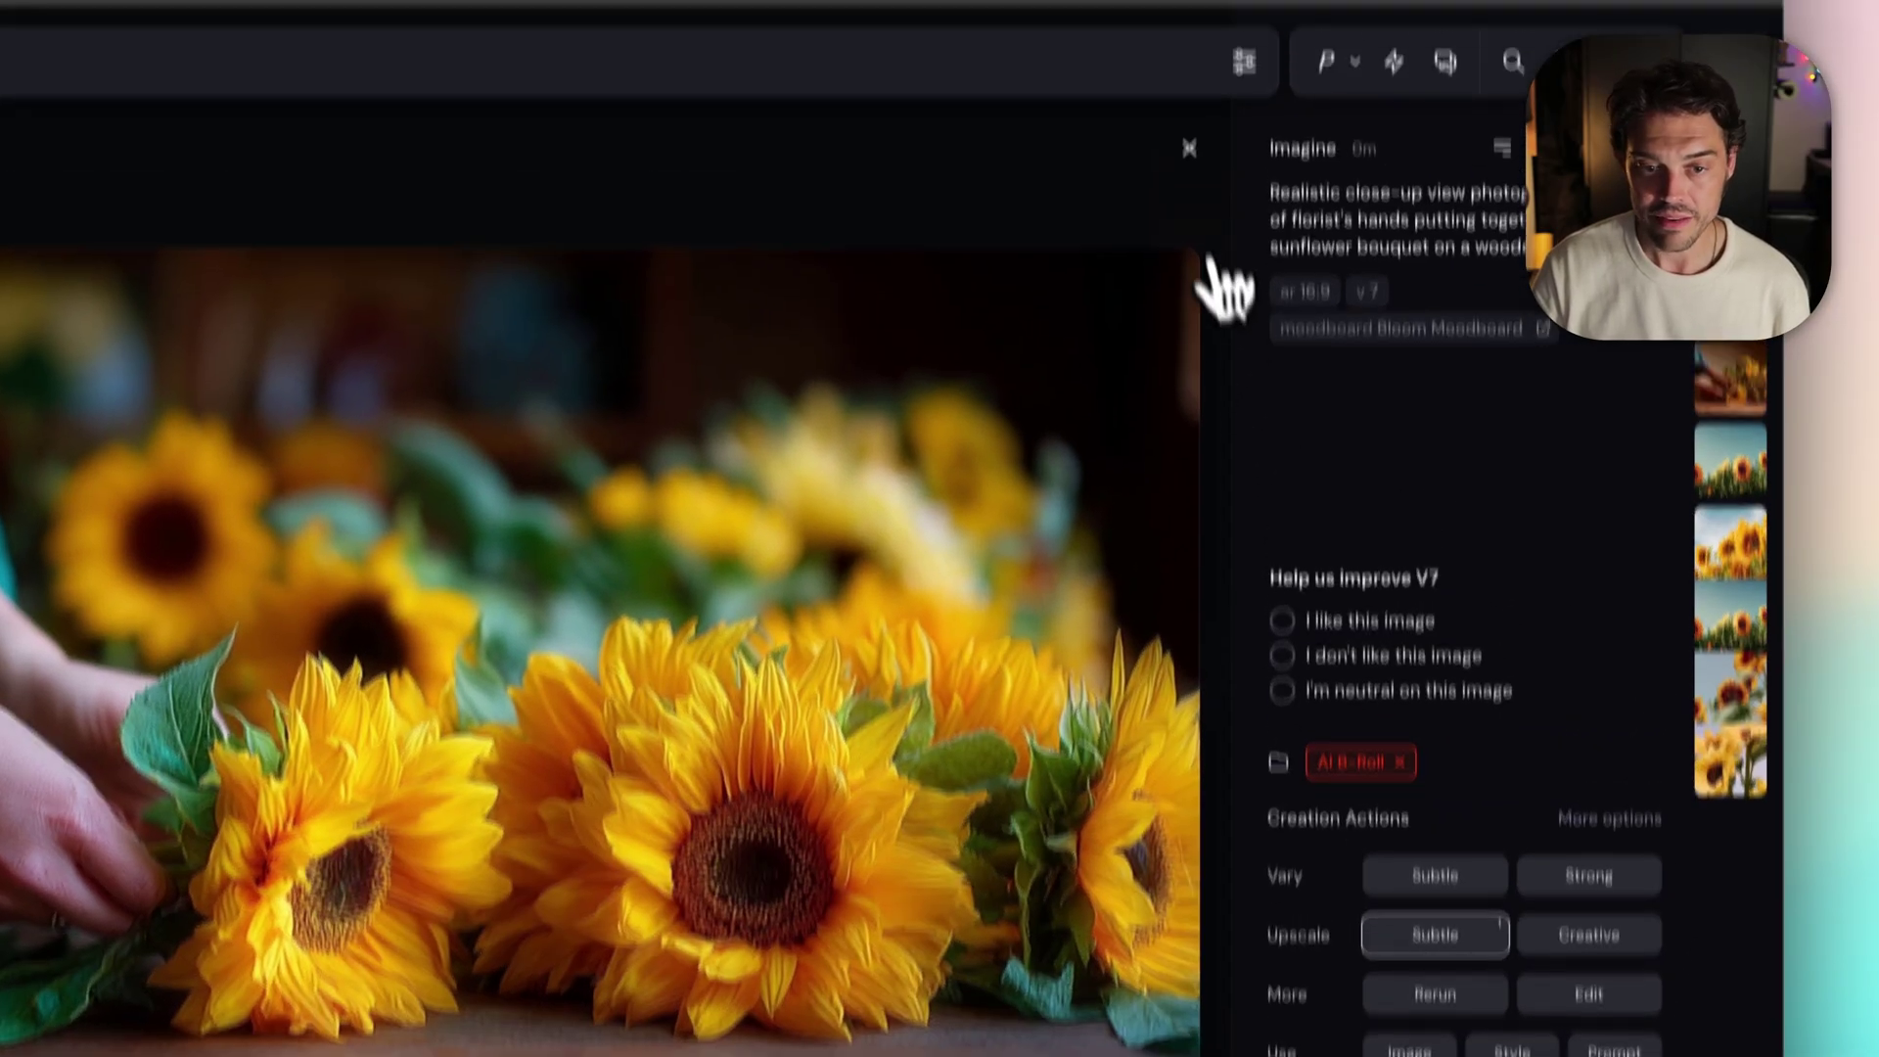
key("Escape")
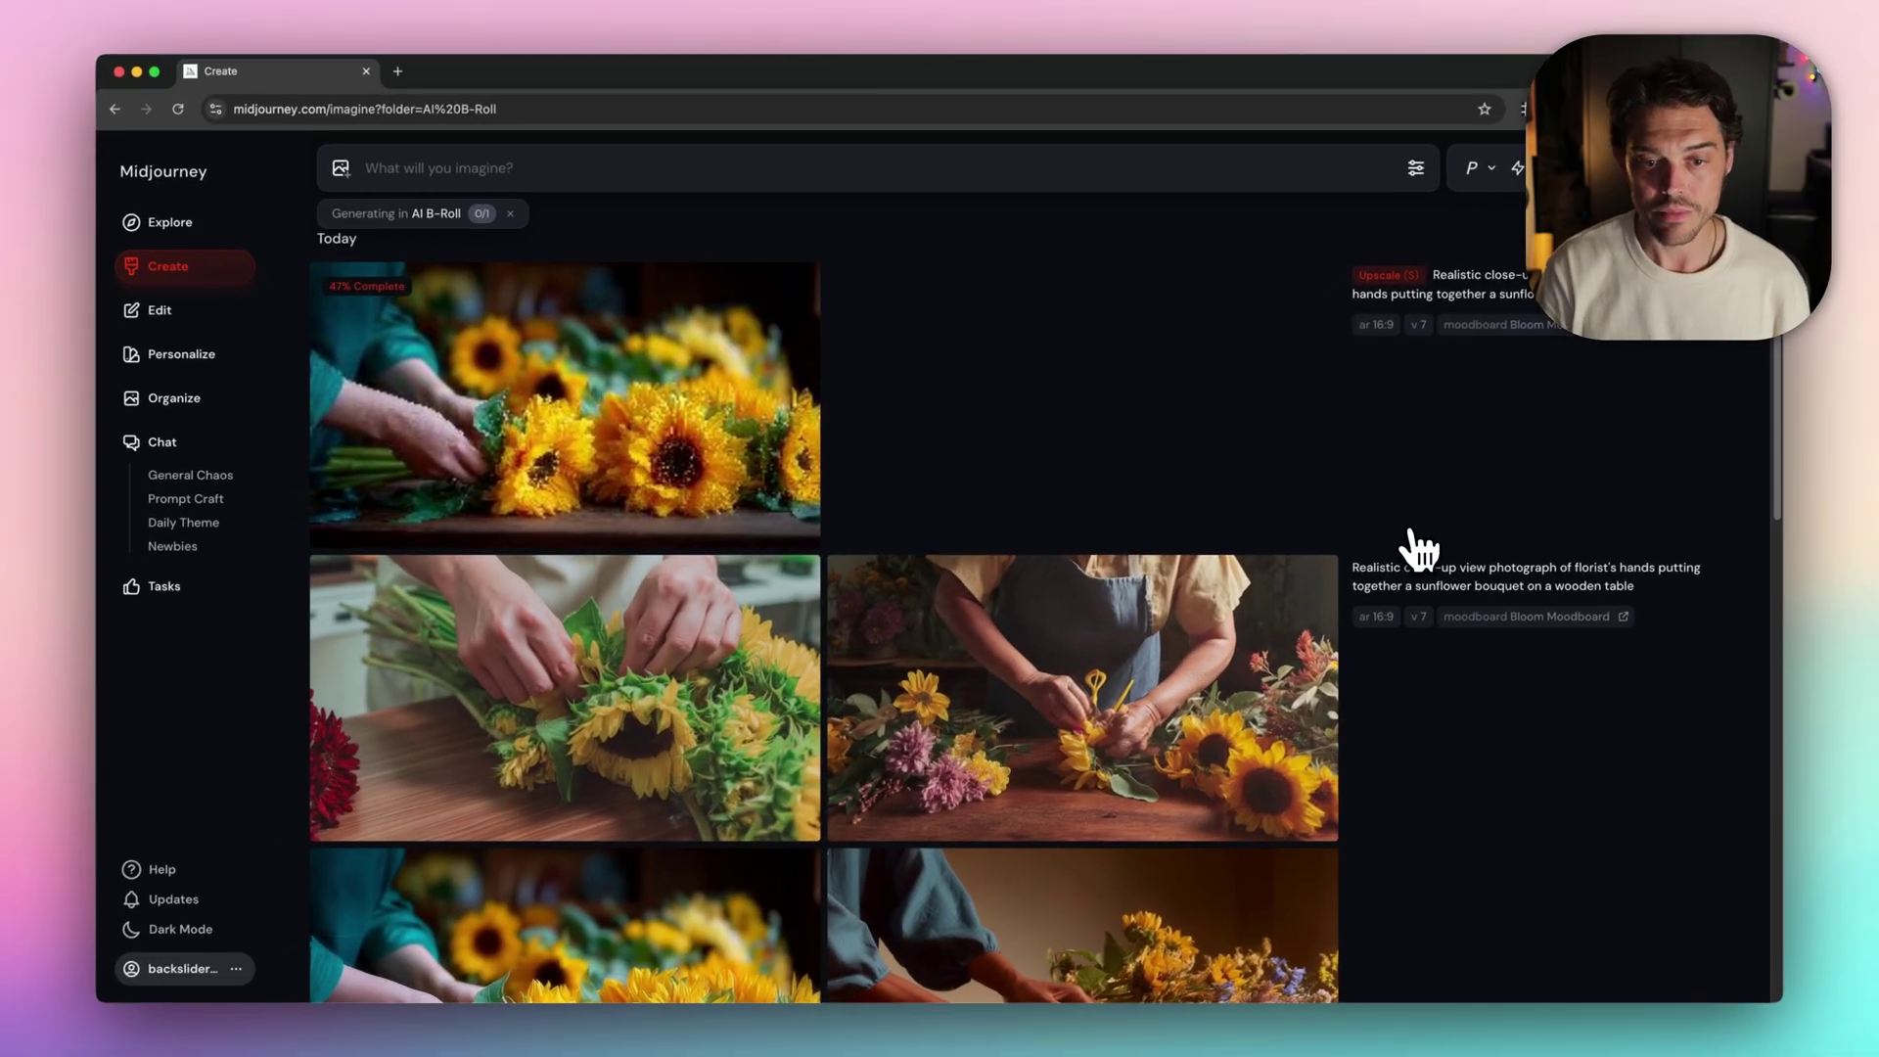
Generate a hand holding a sunflower bouquet before a baby blue background; subtly upscale the first
left_click(925, 176)
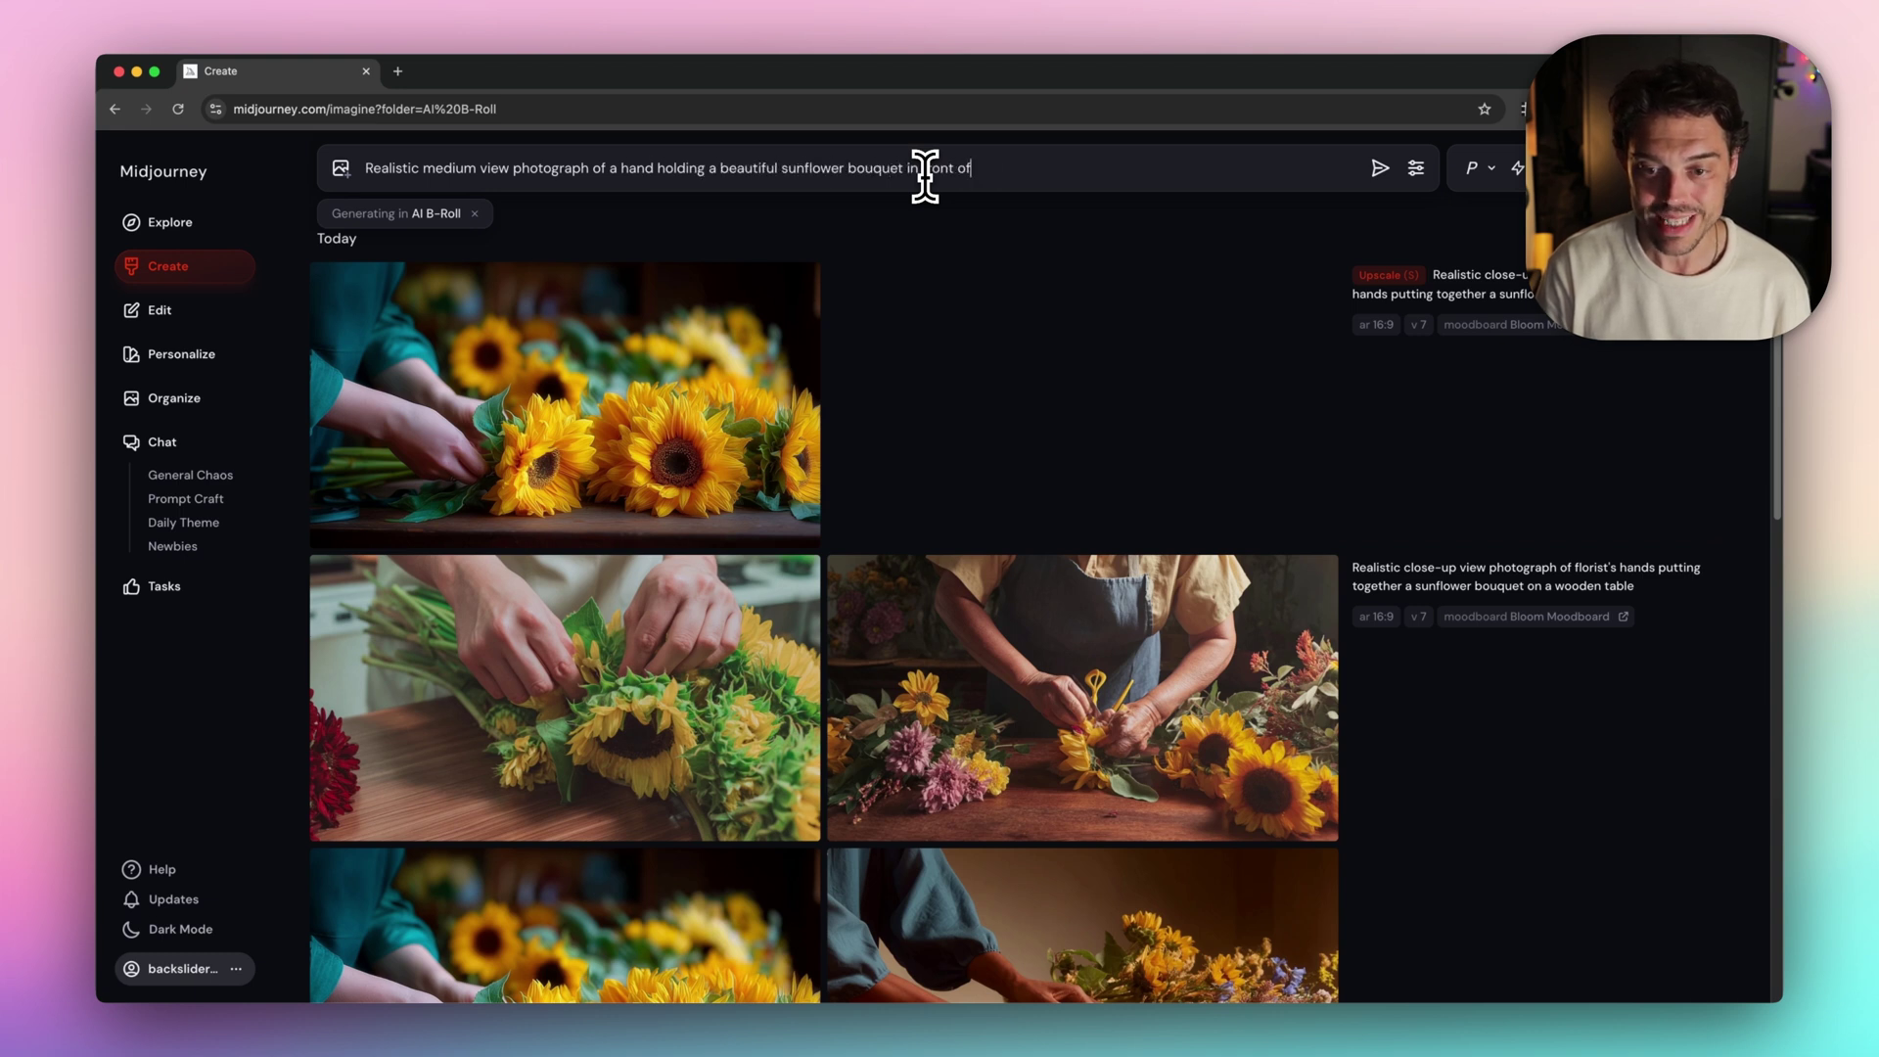
type("ound")
key("Return")
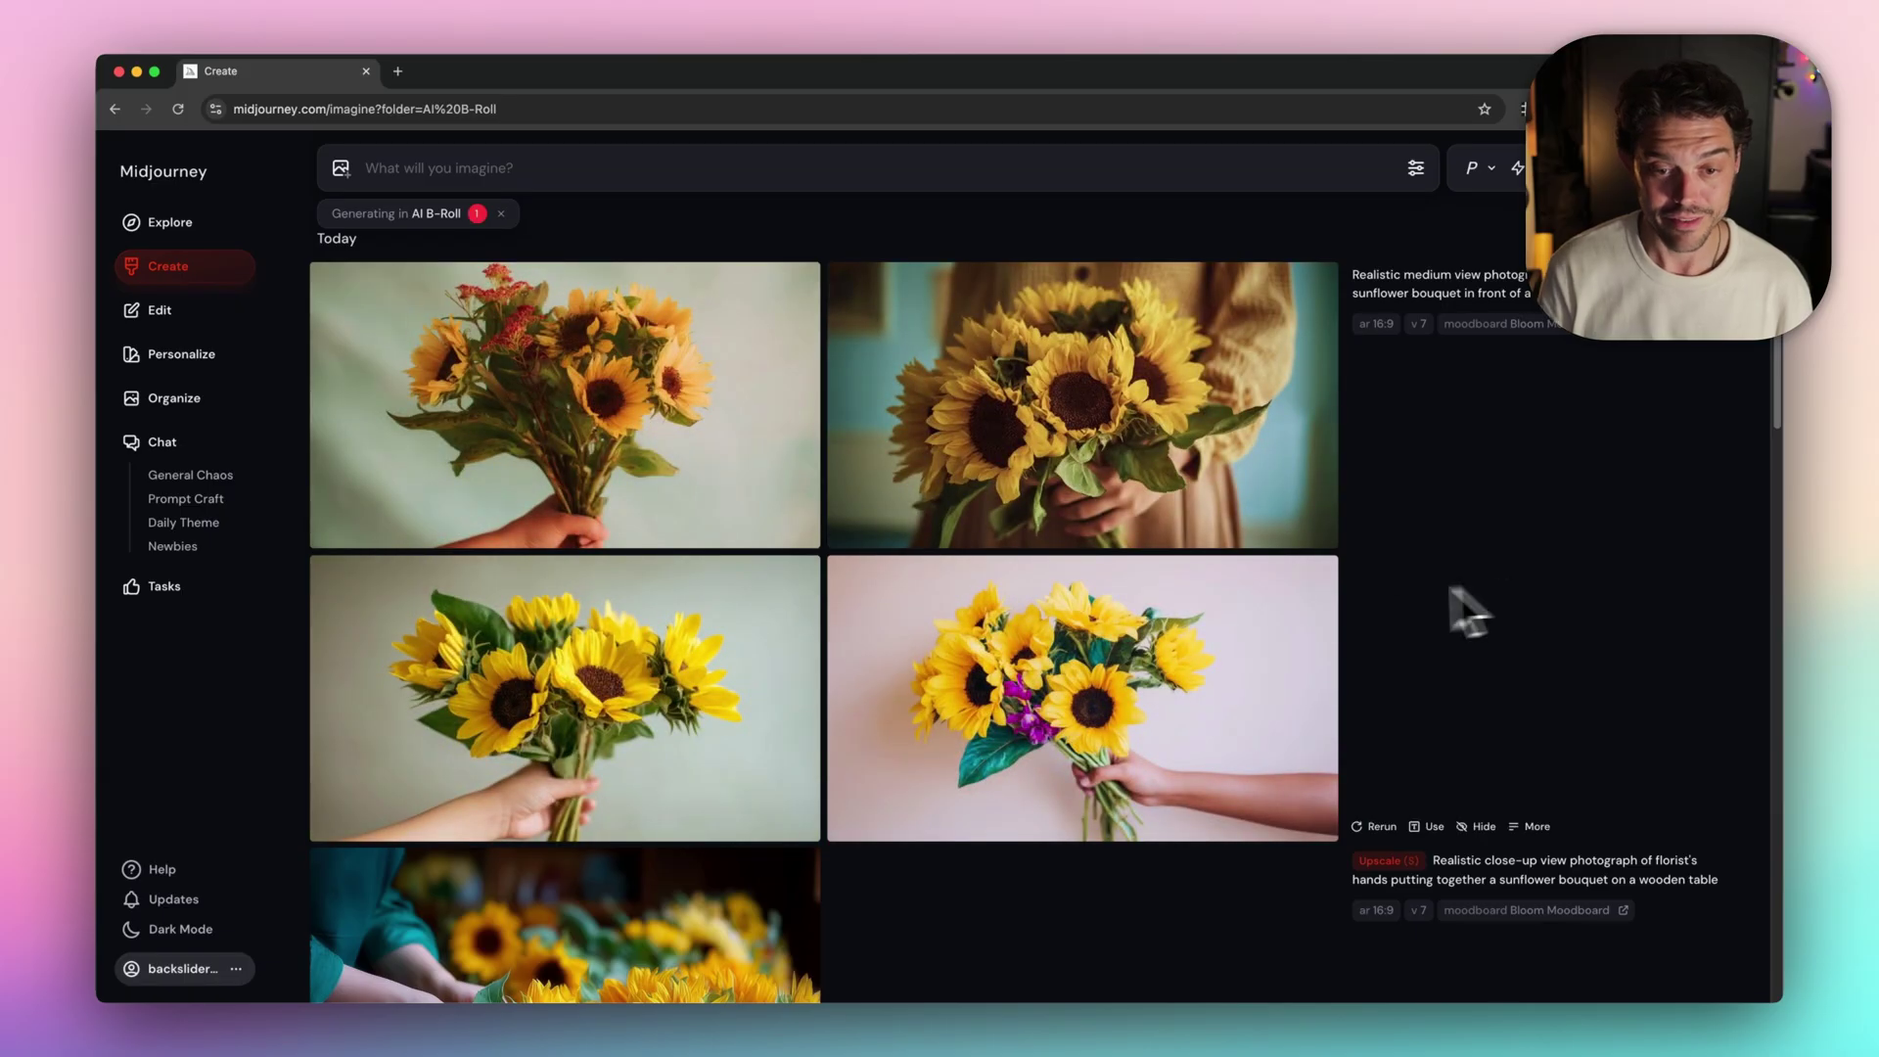
left_click(600, 421)
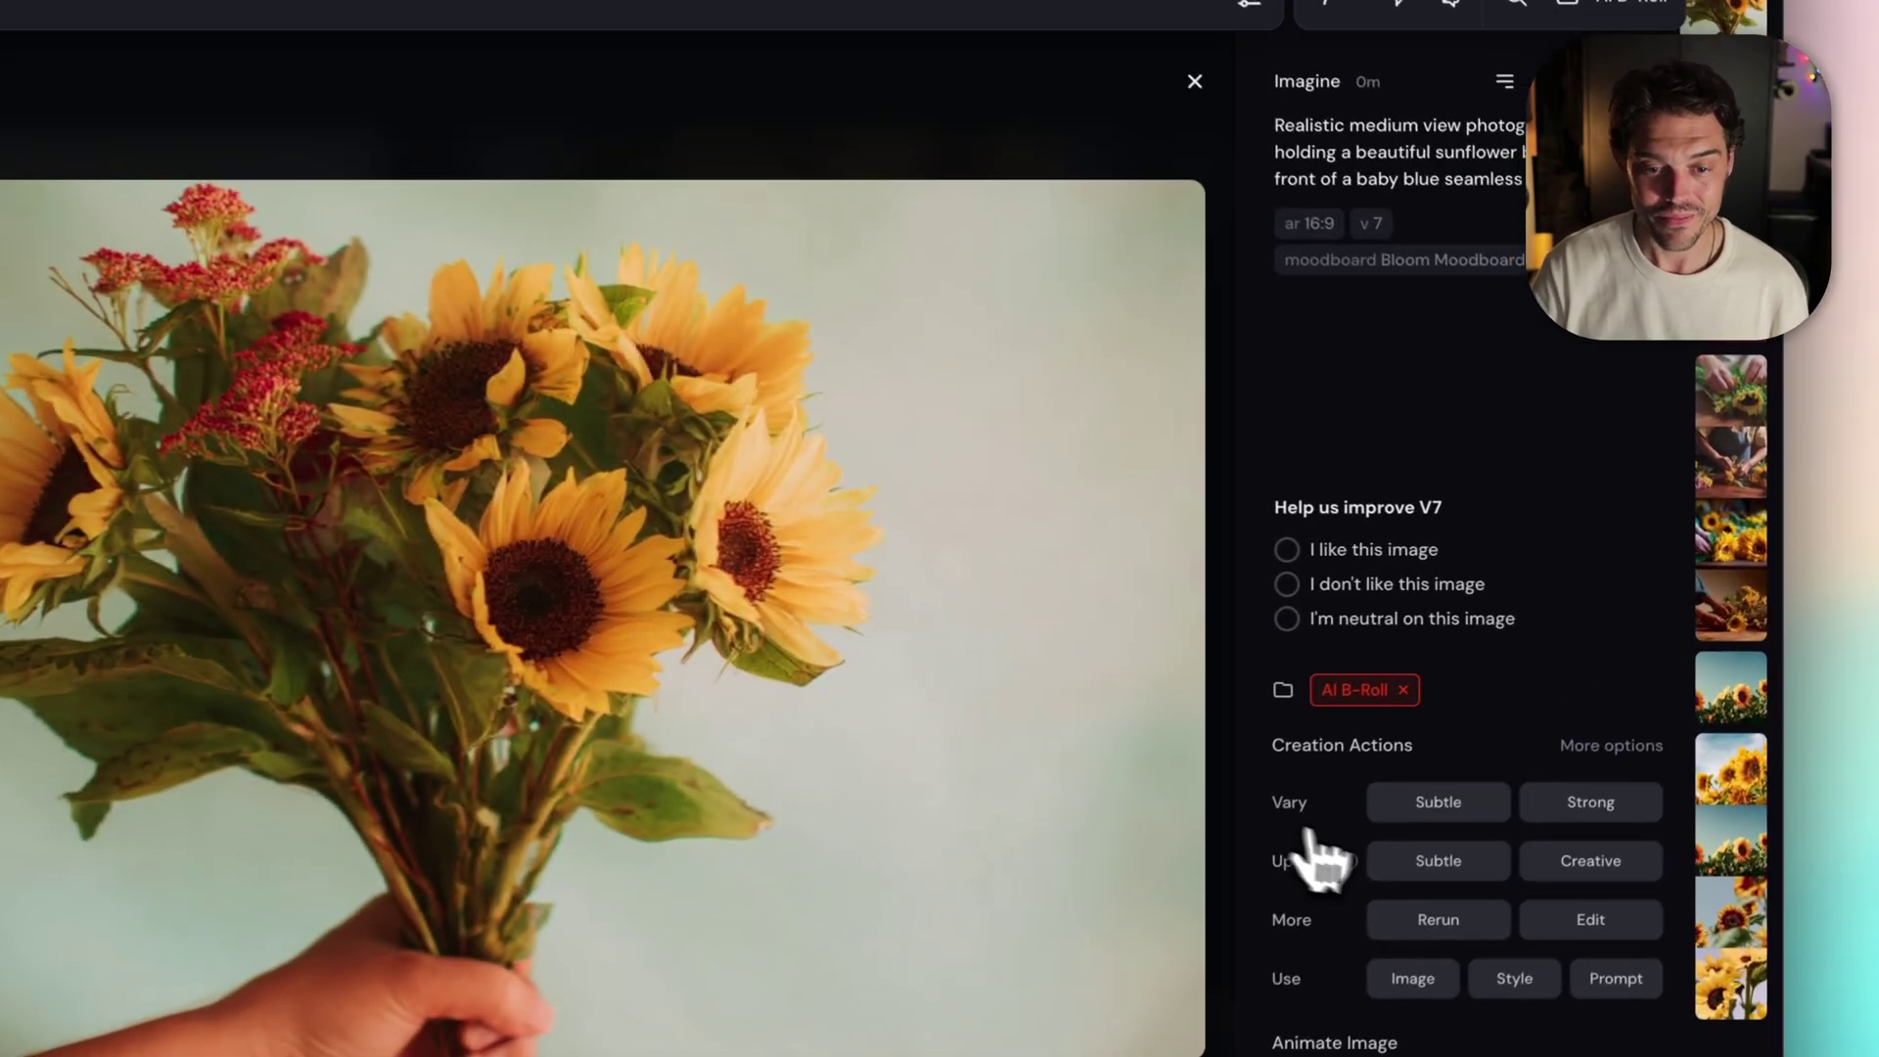
left_click(1528, 761)
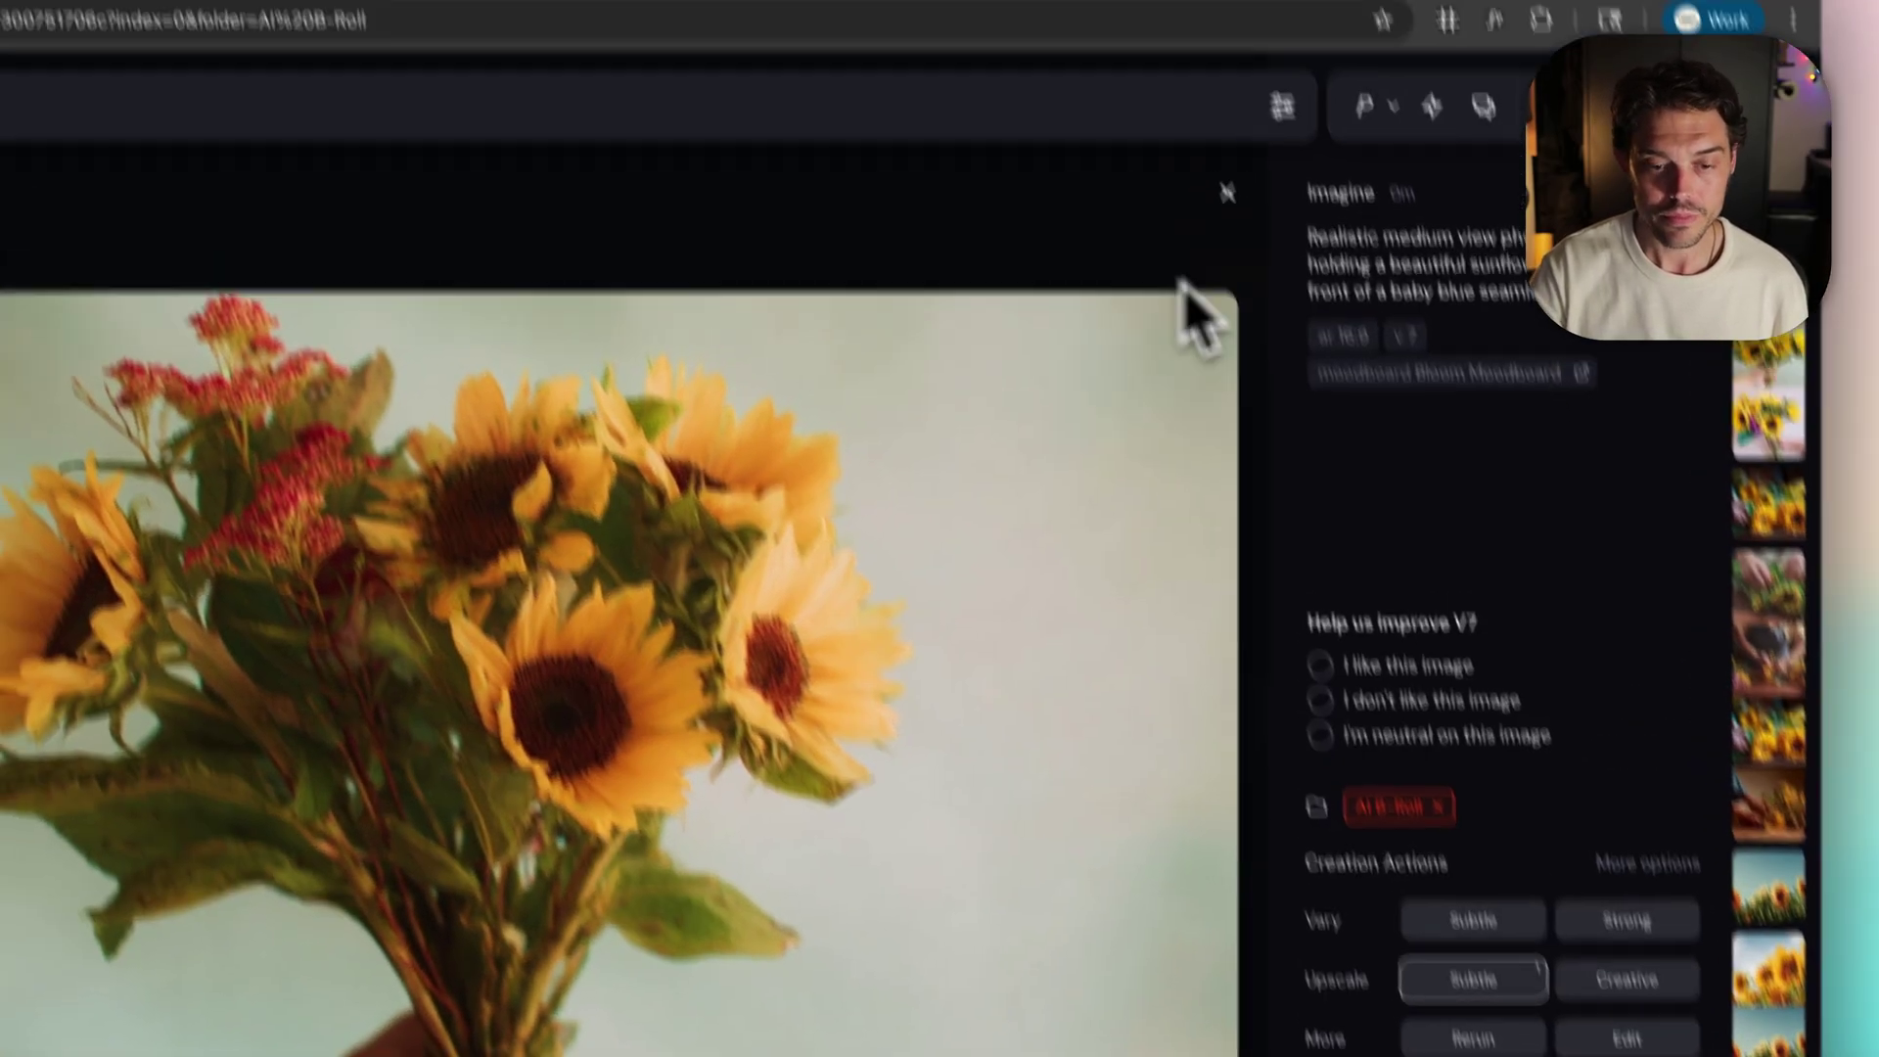
left_click(1189, 76)
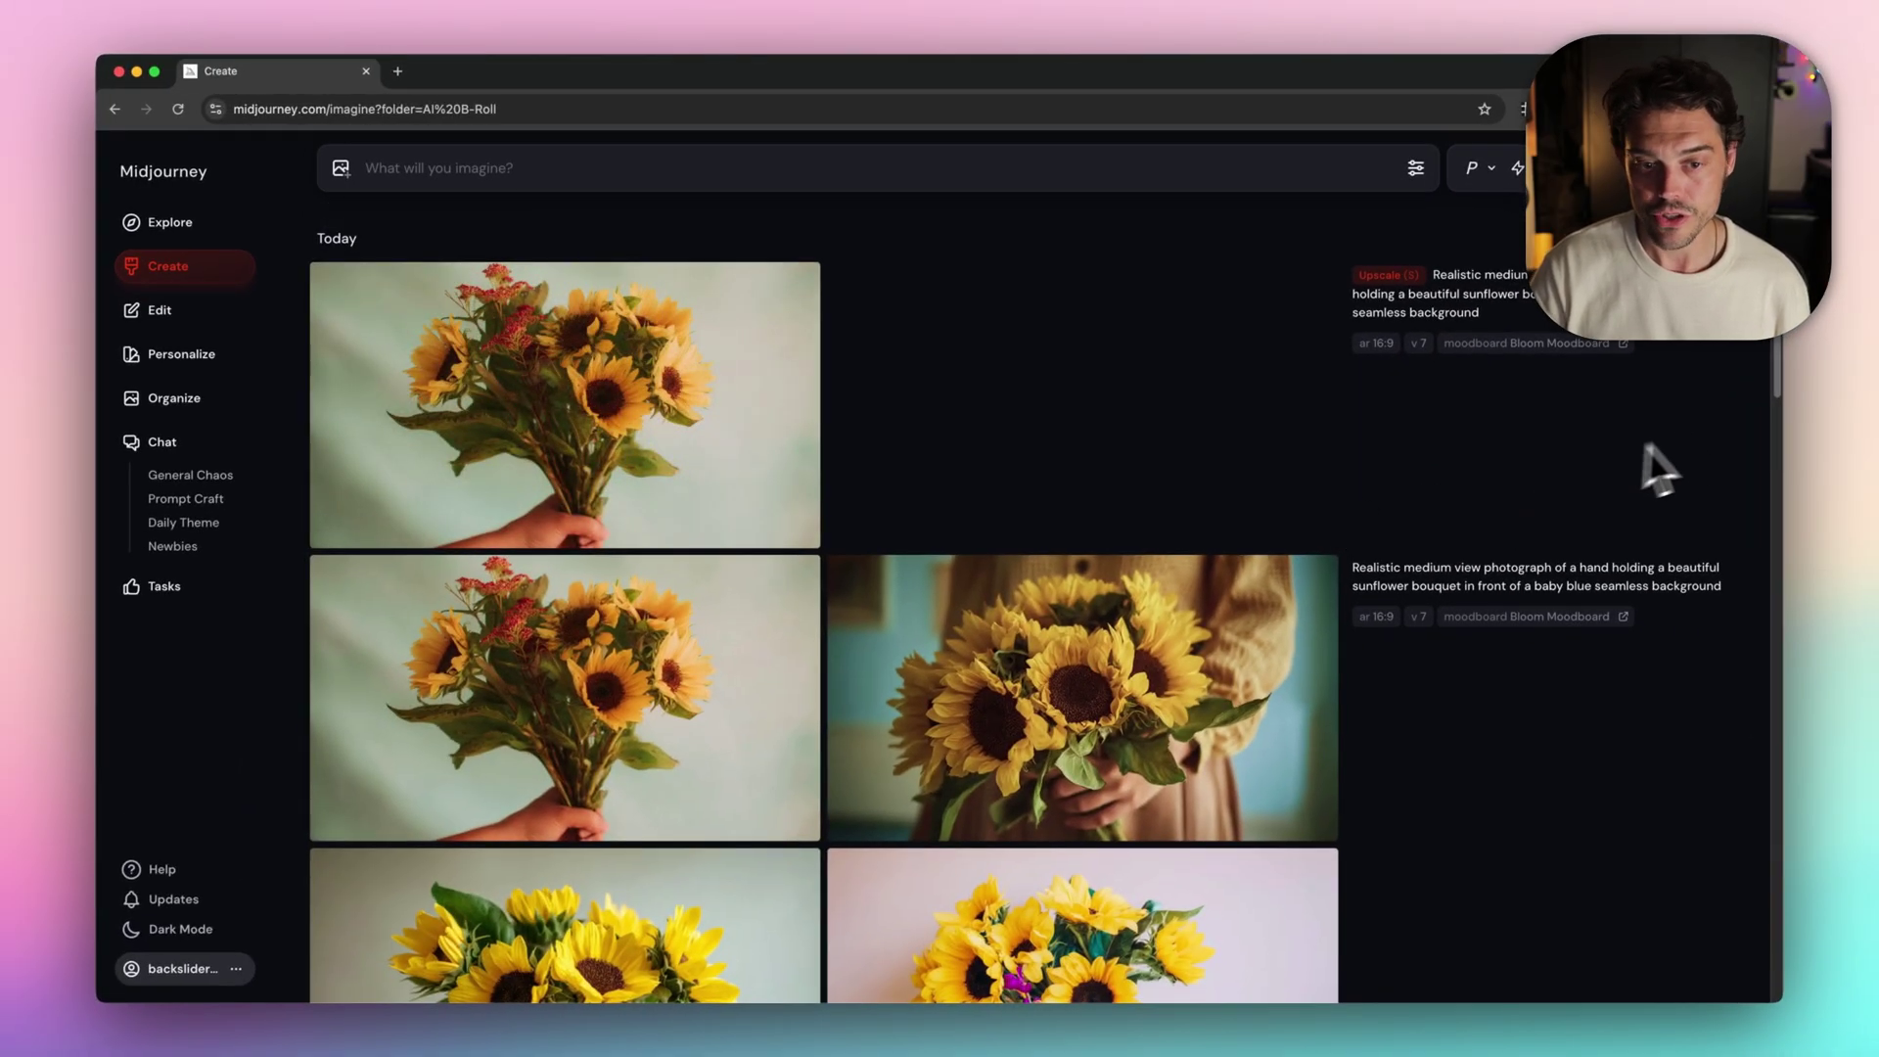
Animate the upscaled sunflower image at low motion with 'Camera pans on sunflowers swaying in the sun'
left_click_drag(1777, 389, 1723, 901)
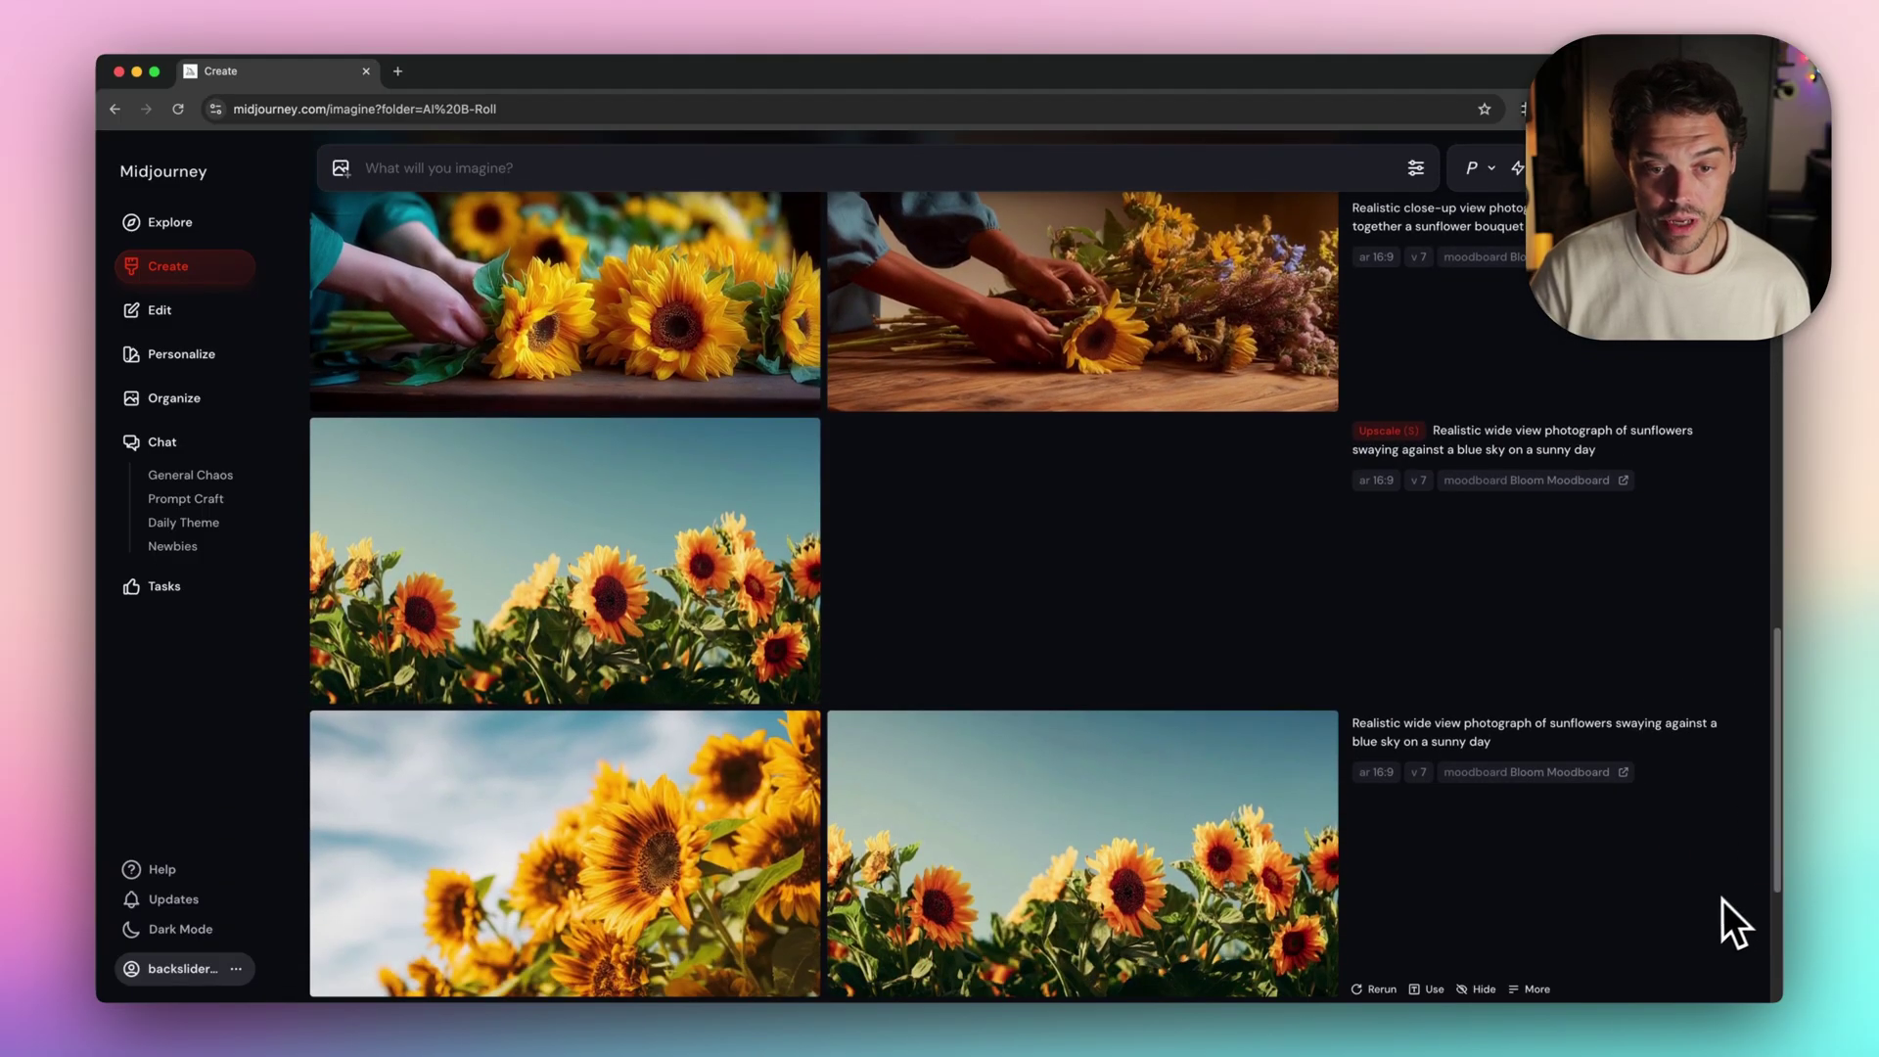
left_click(725, 590)
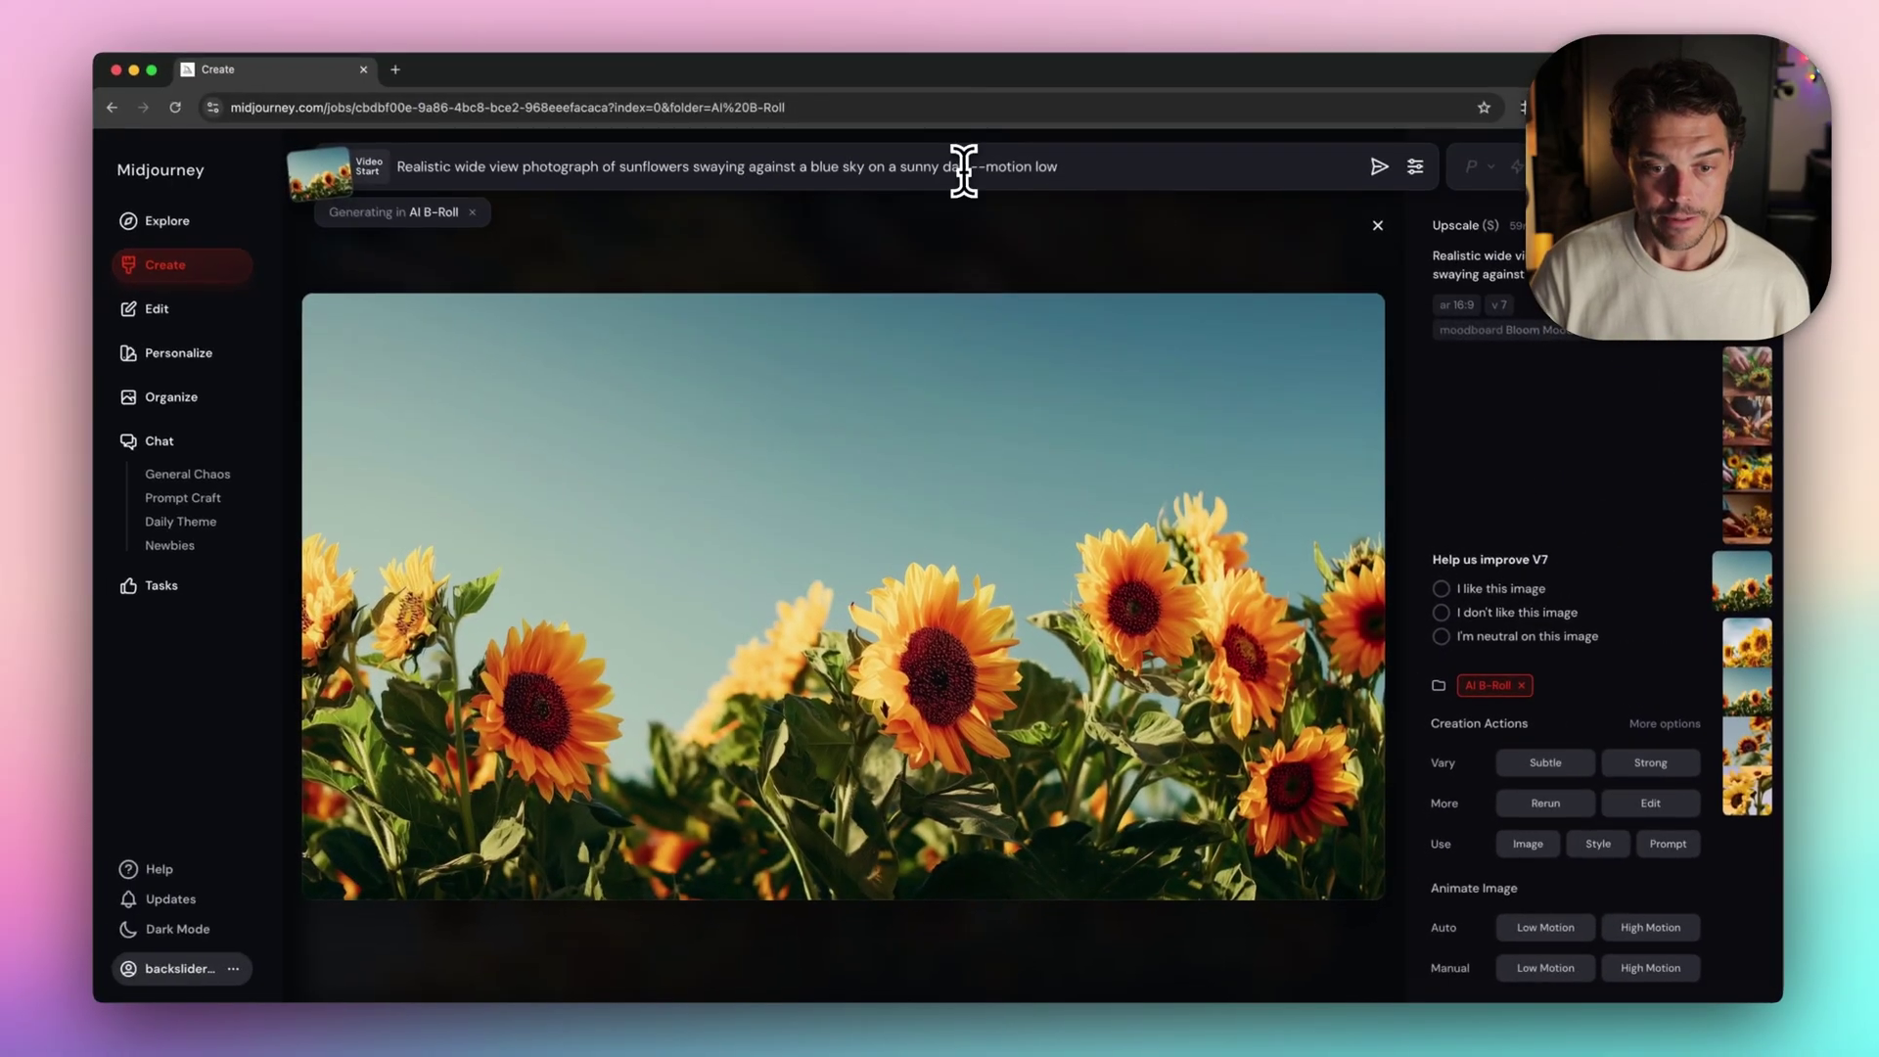
left_click_drag(804, 9, 146, 18)
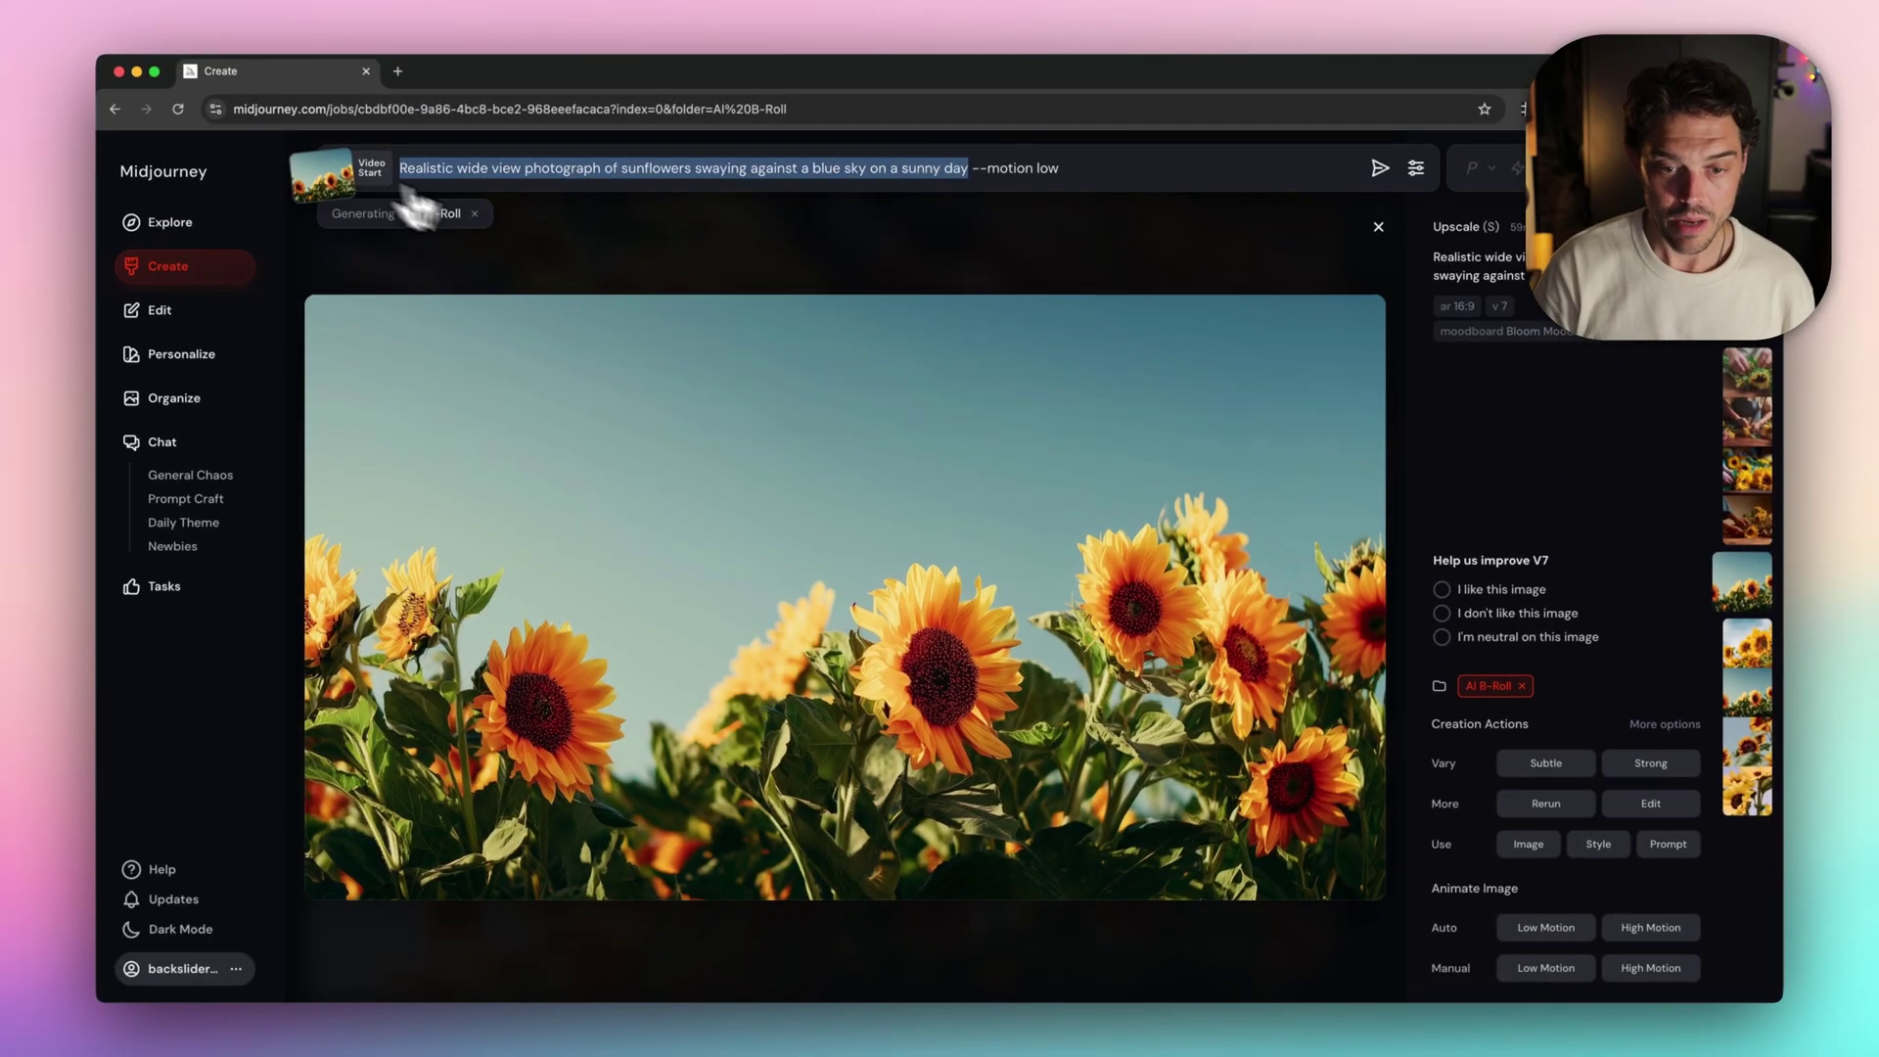
type("Camera")
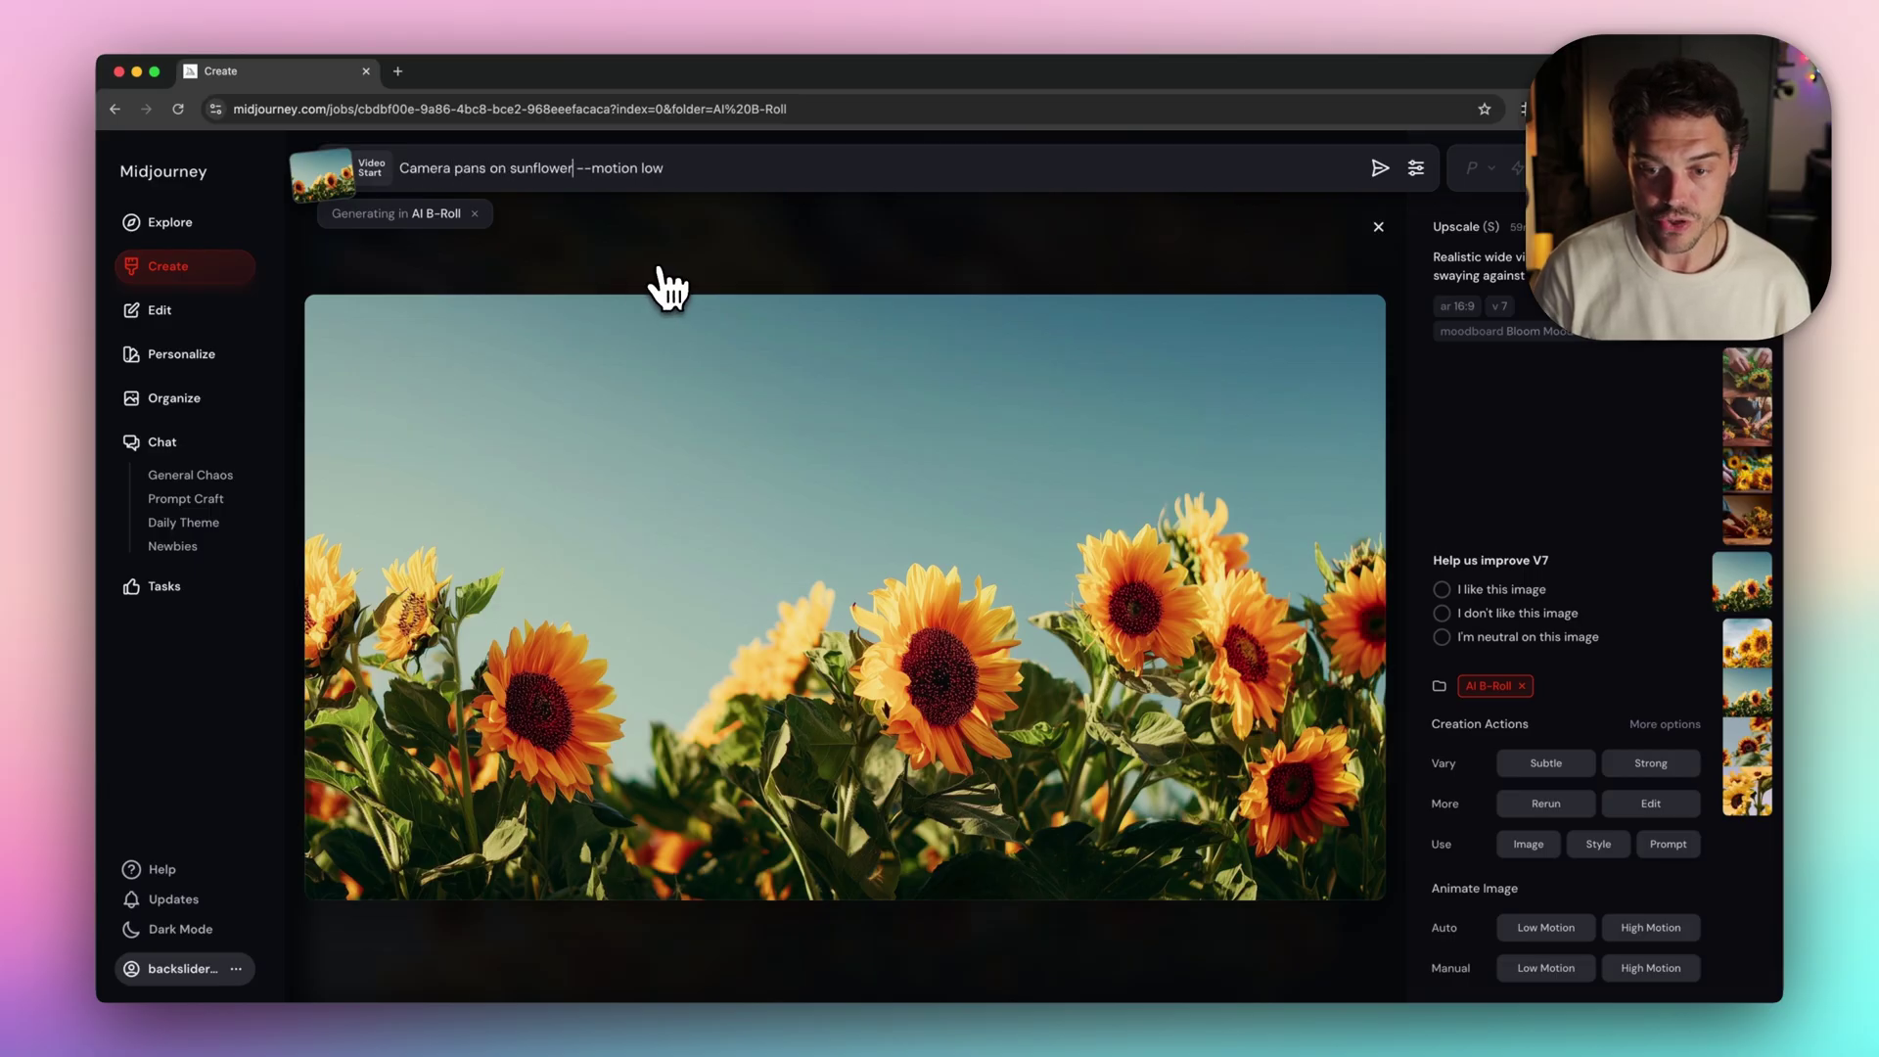
type(" pans on sunflowers swaying")
key("Return")
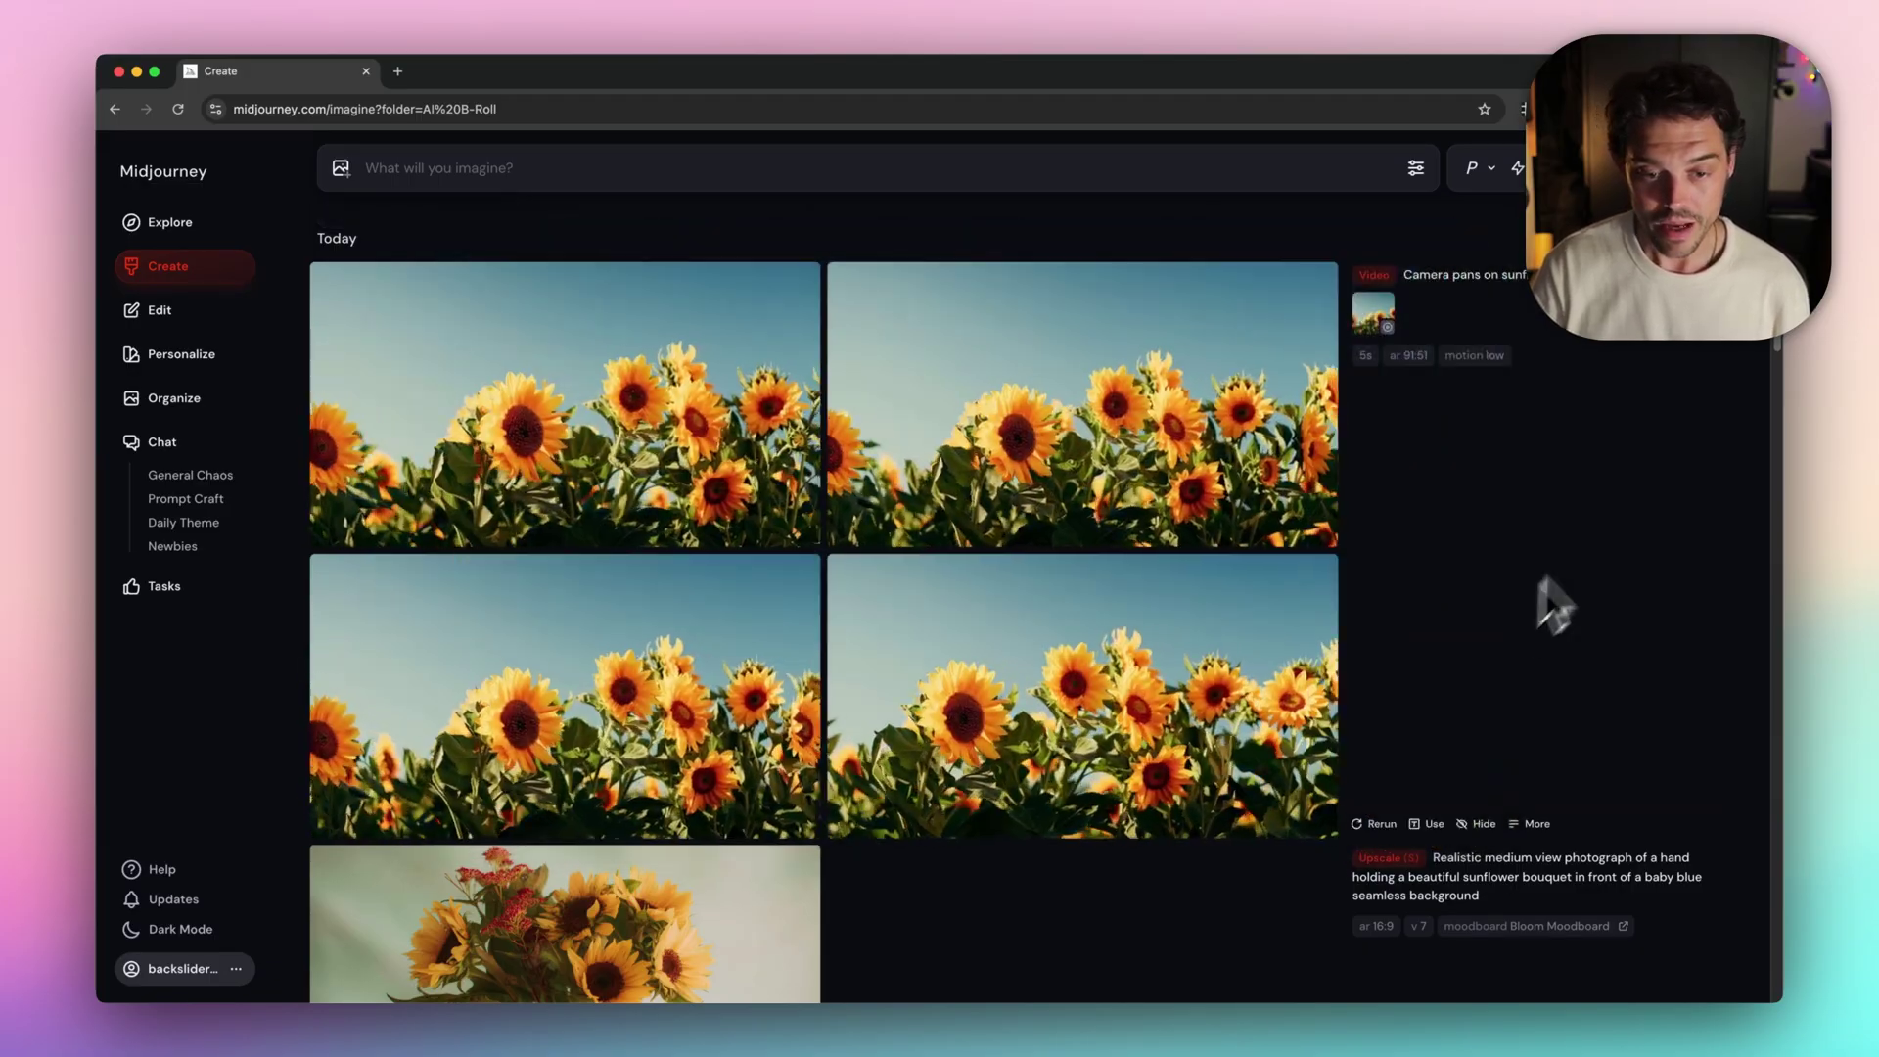
Animate the florist-hands image with Manual High Motion using a handheld-camera prompt
left_click_drag(1779, 343, 1775, 675)
left_click(742, 567)
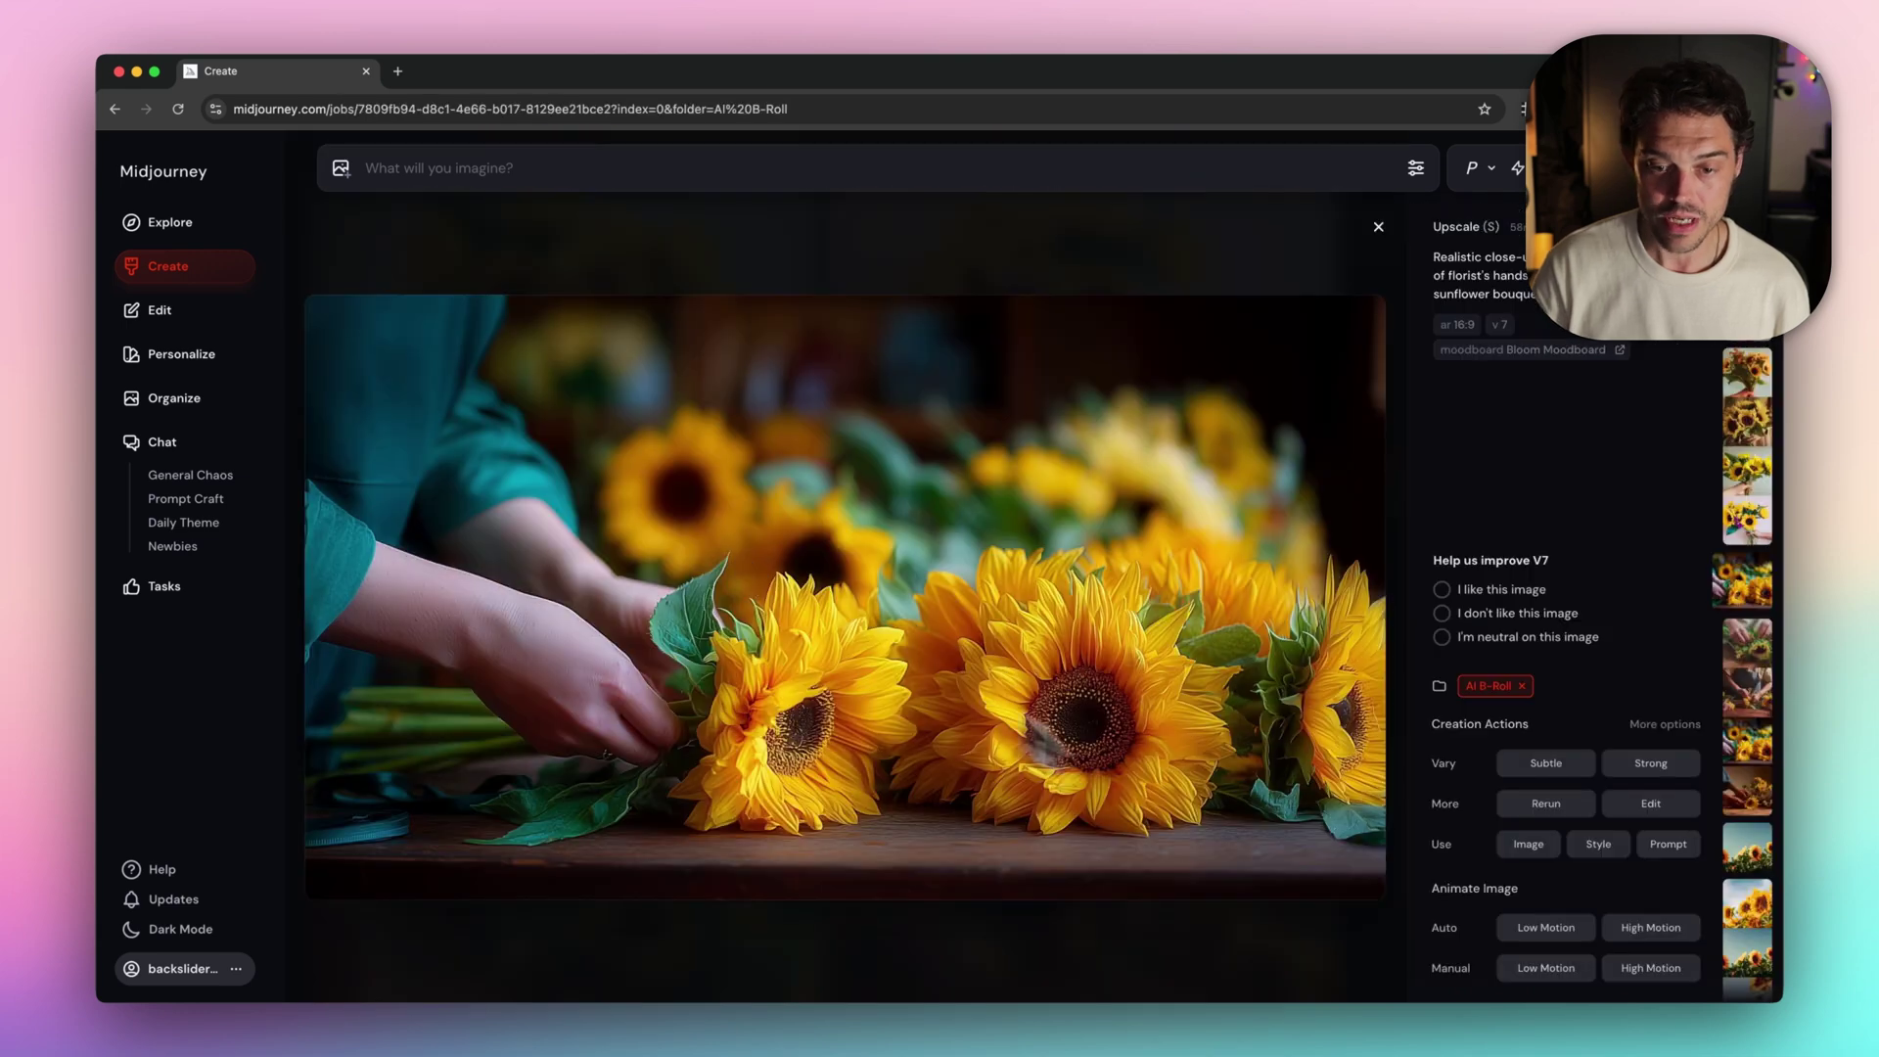
left_click(1648, 969)
left_click_drag(1112, 168, 397, 172)
type("Hand")
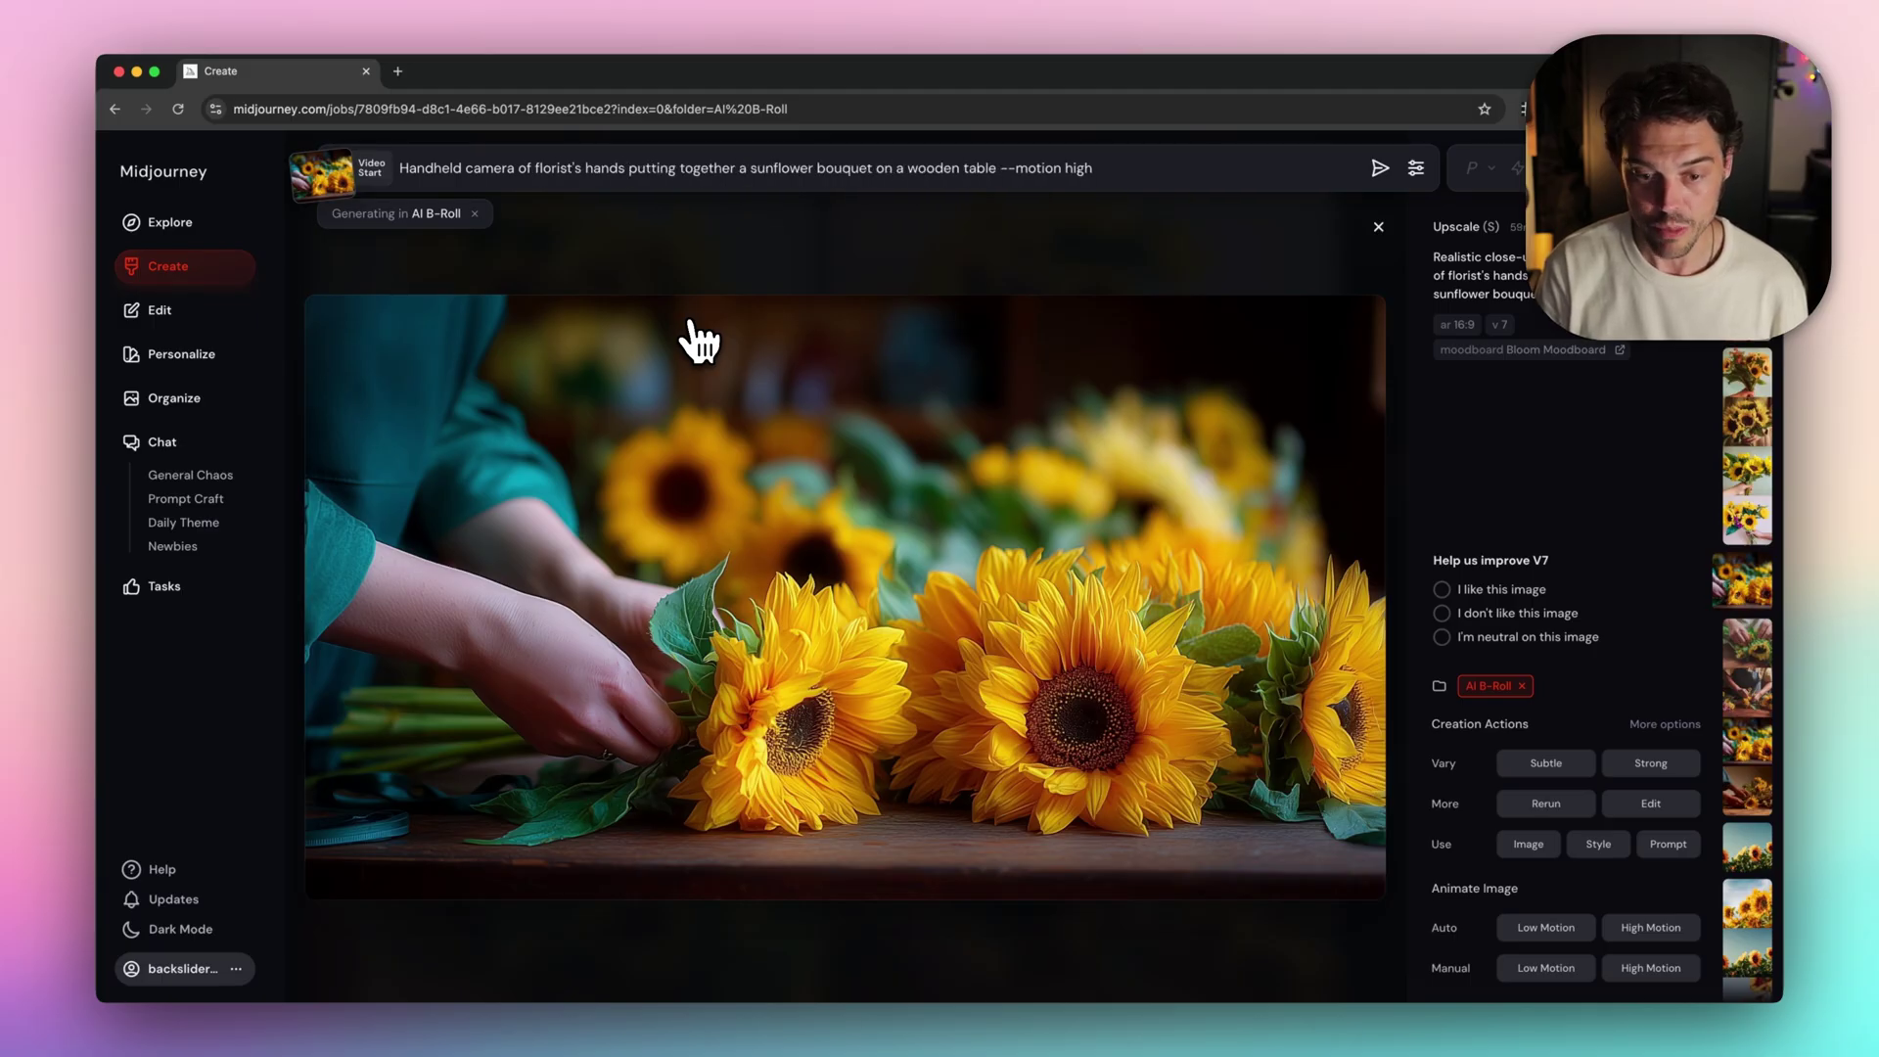
key("Return")
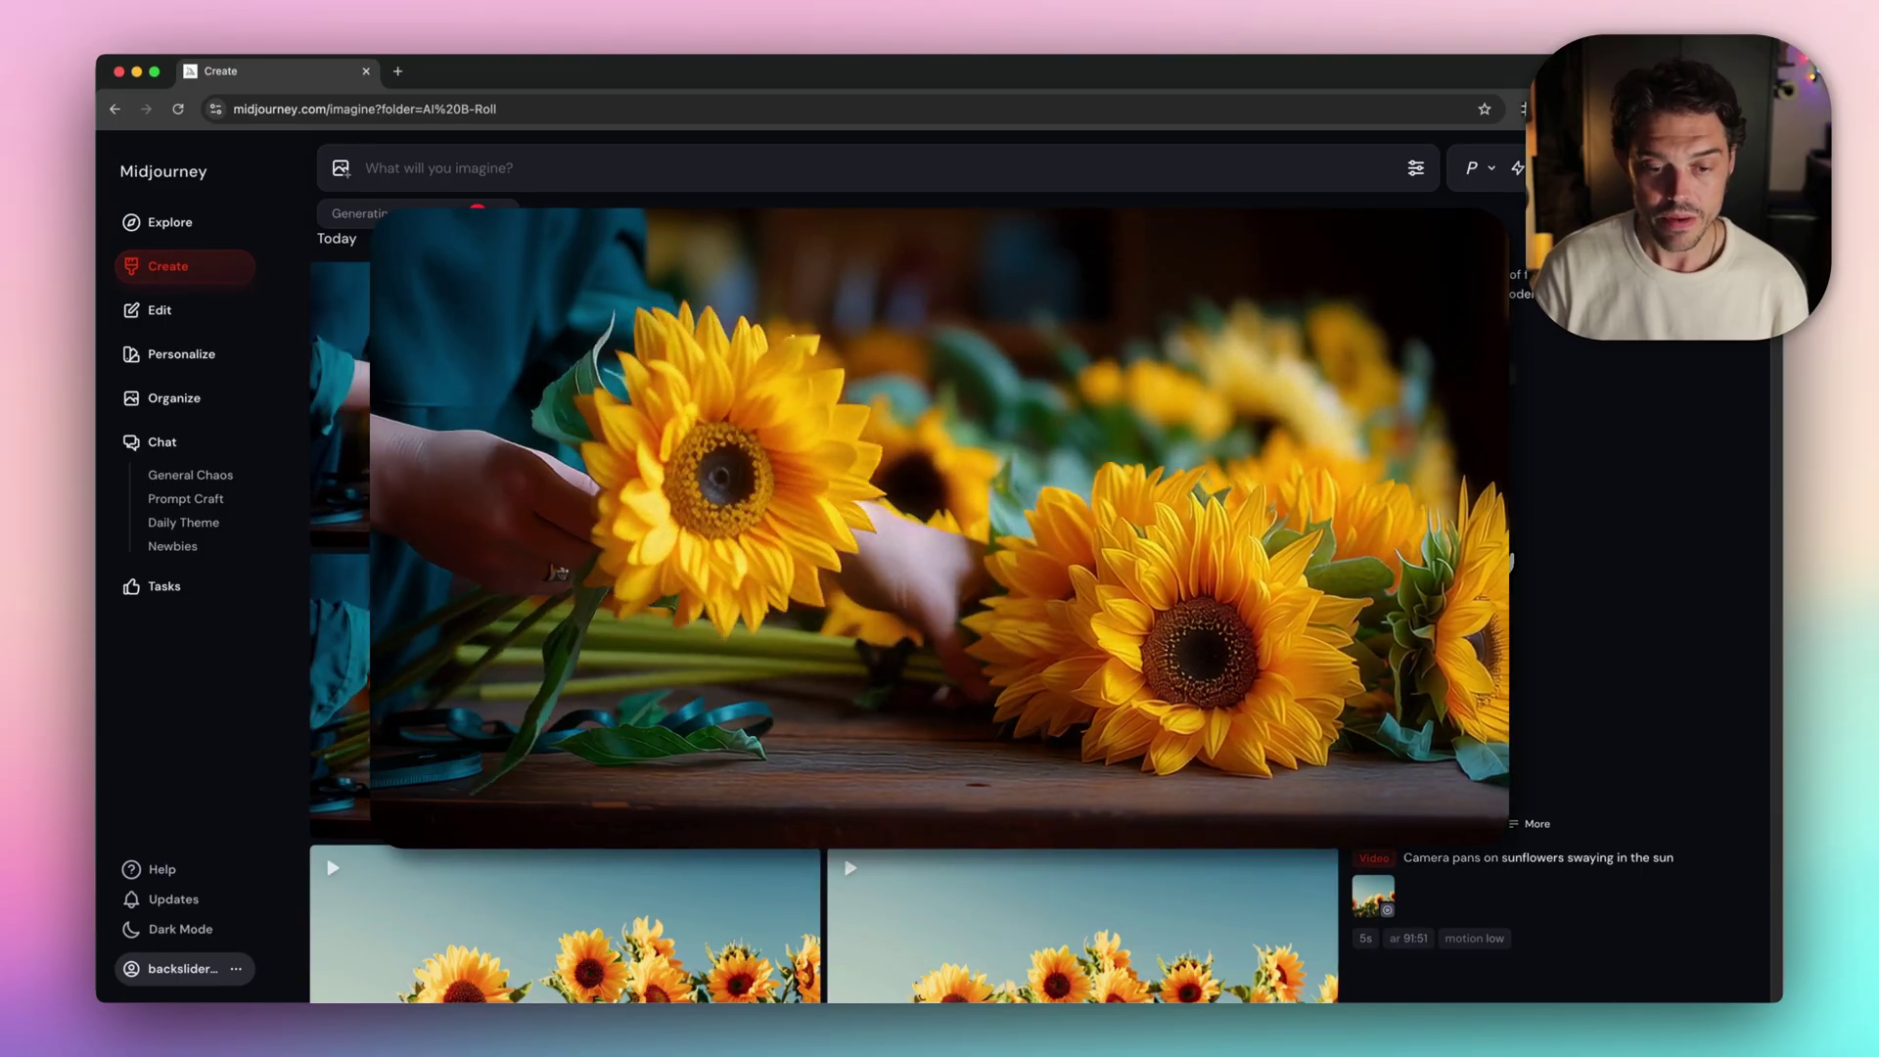
scroll(1452, 719, "down", 5)
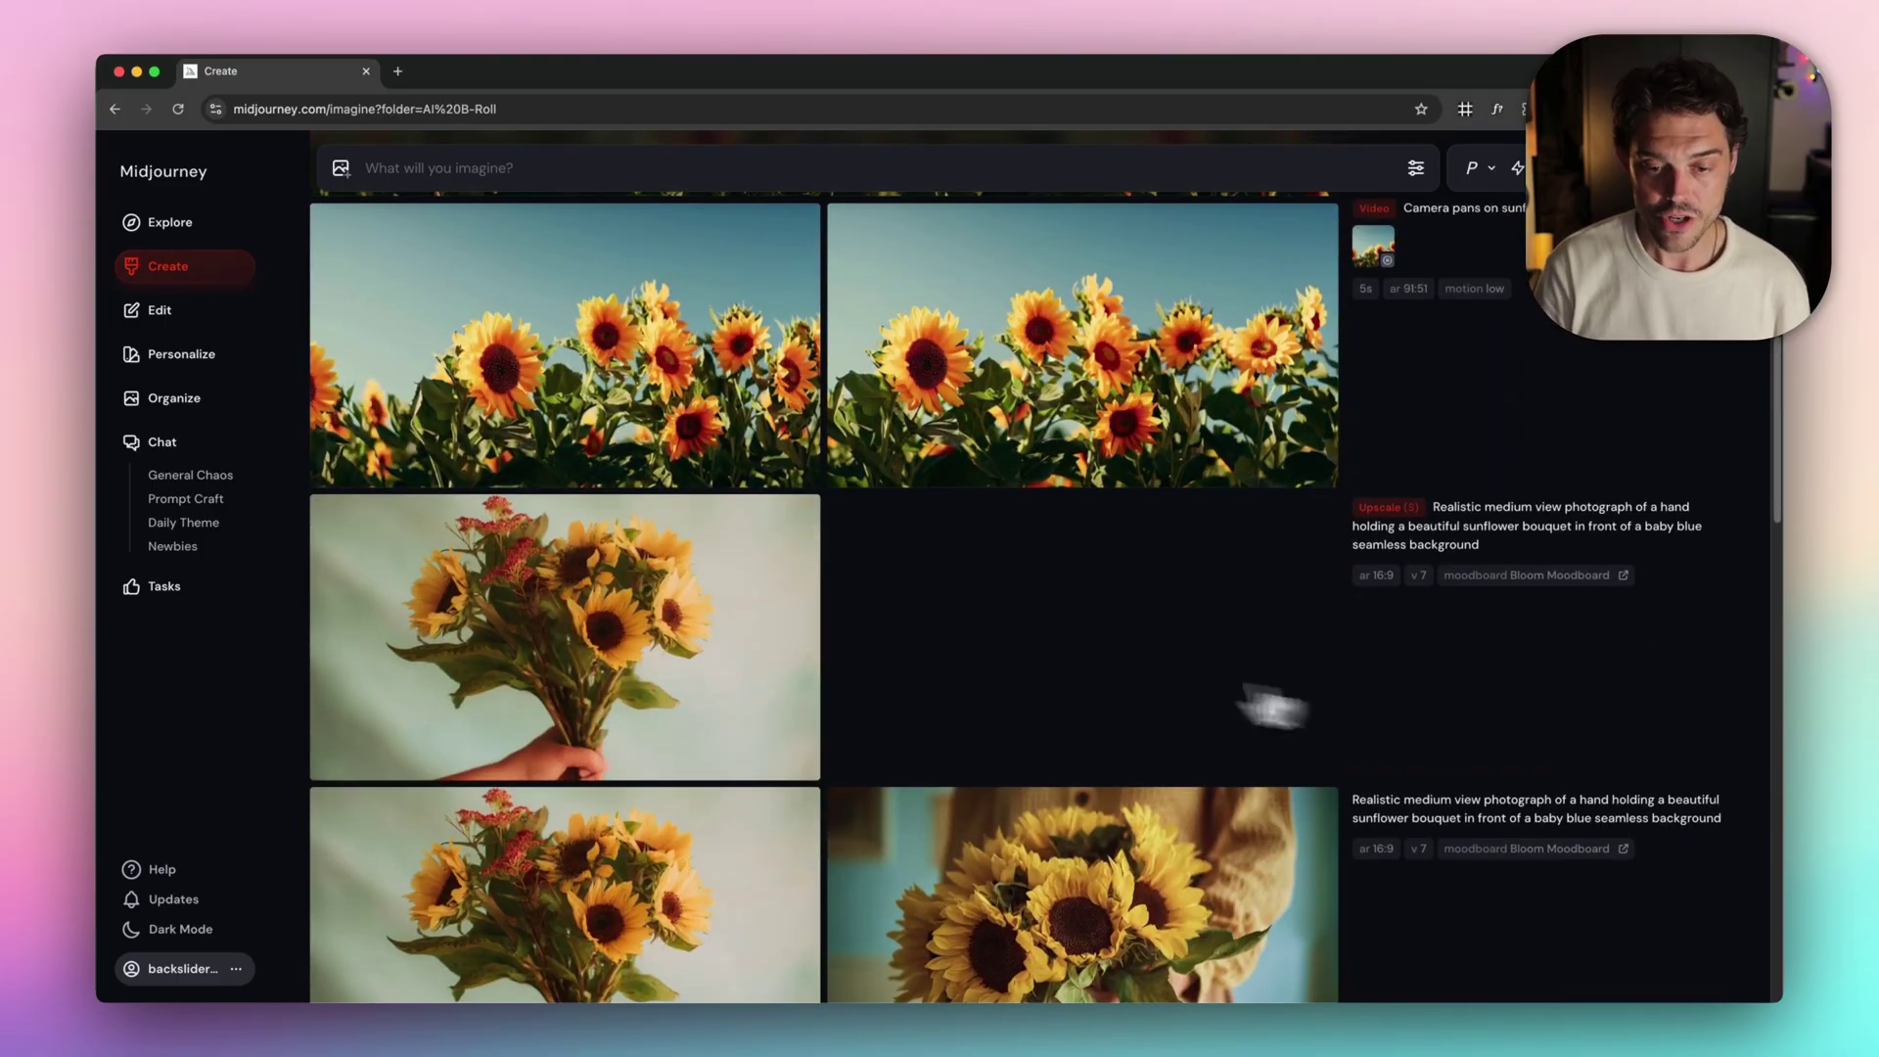
Animate the bouquet image at low motion with a static-camera prompt of the florist's hand
left_click(568, 618)
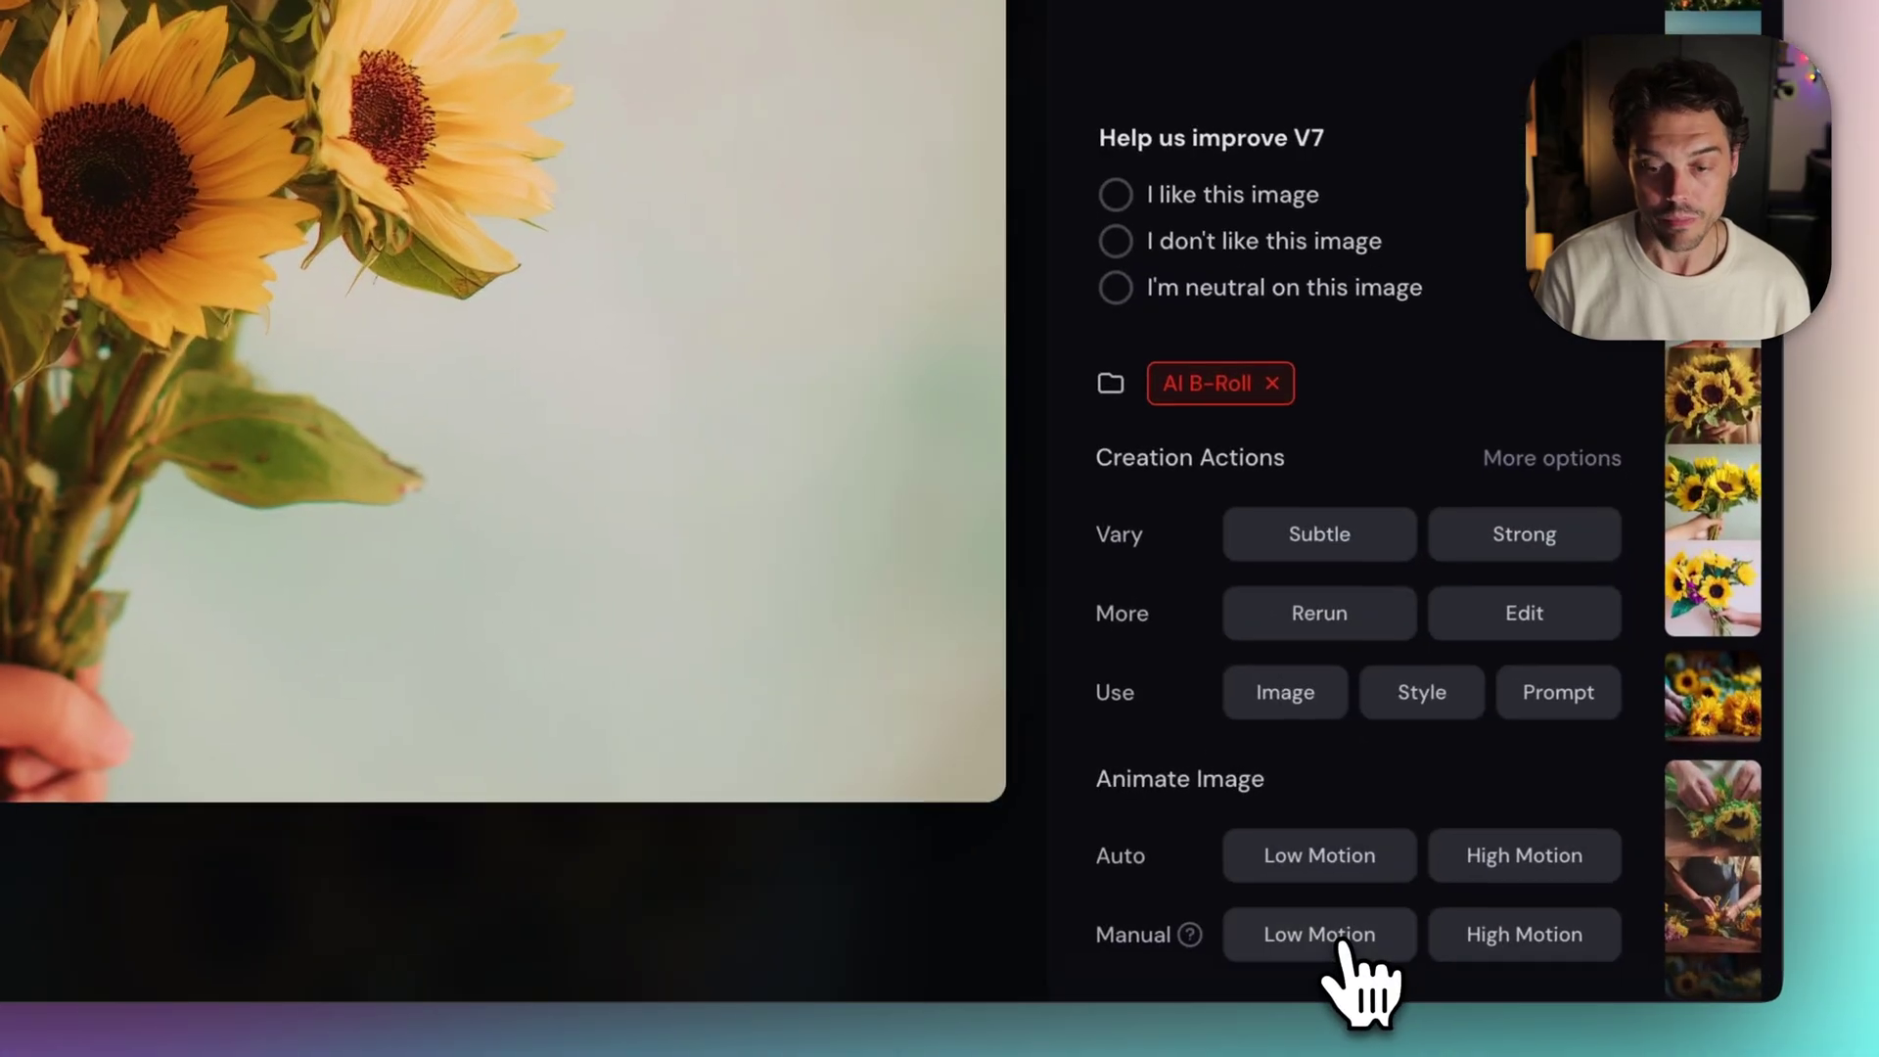
left_click(1559, 969)
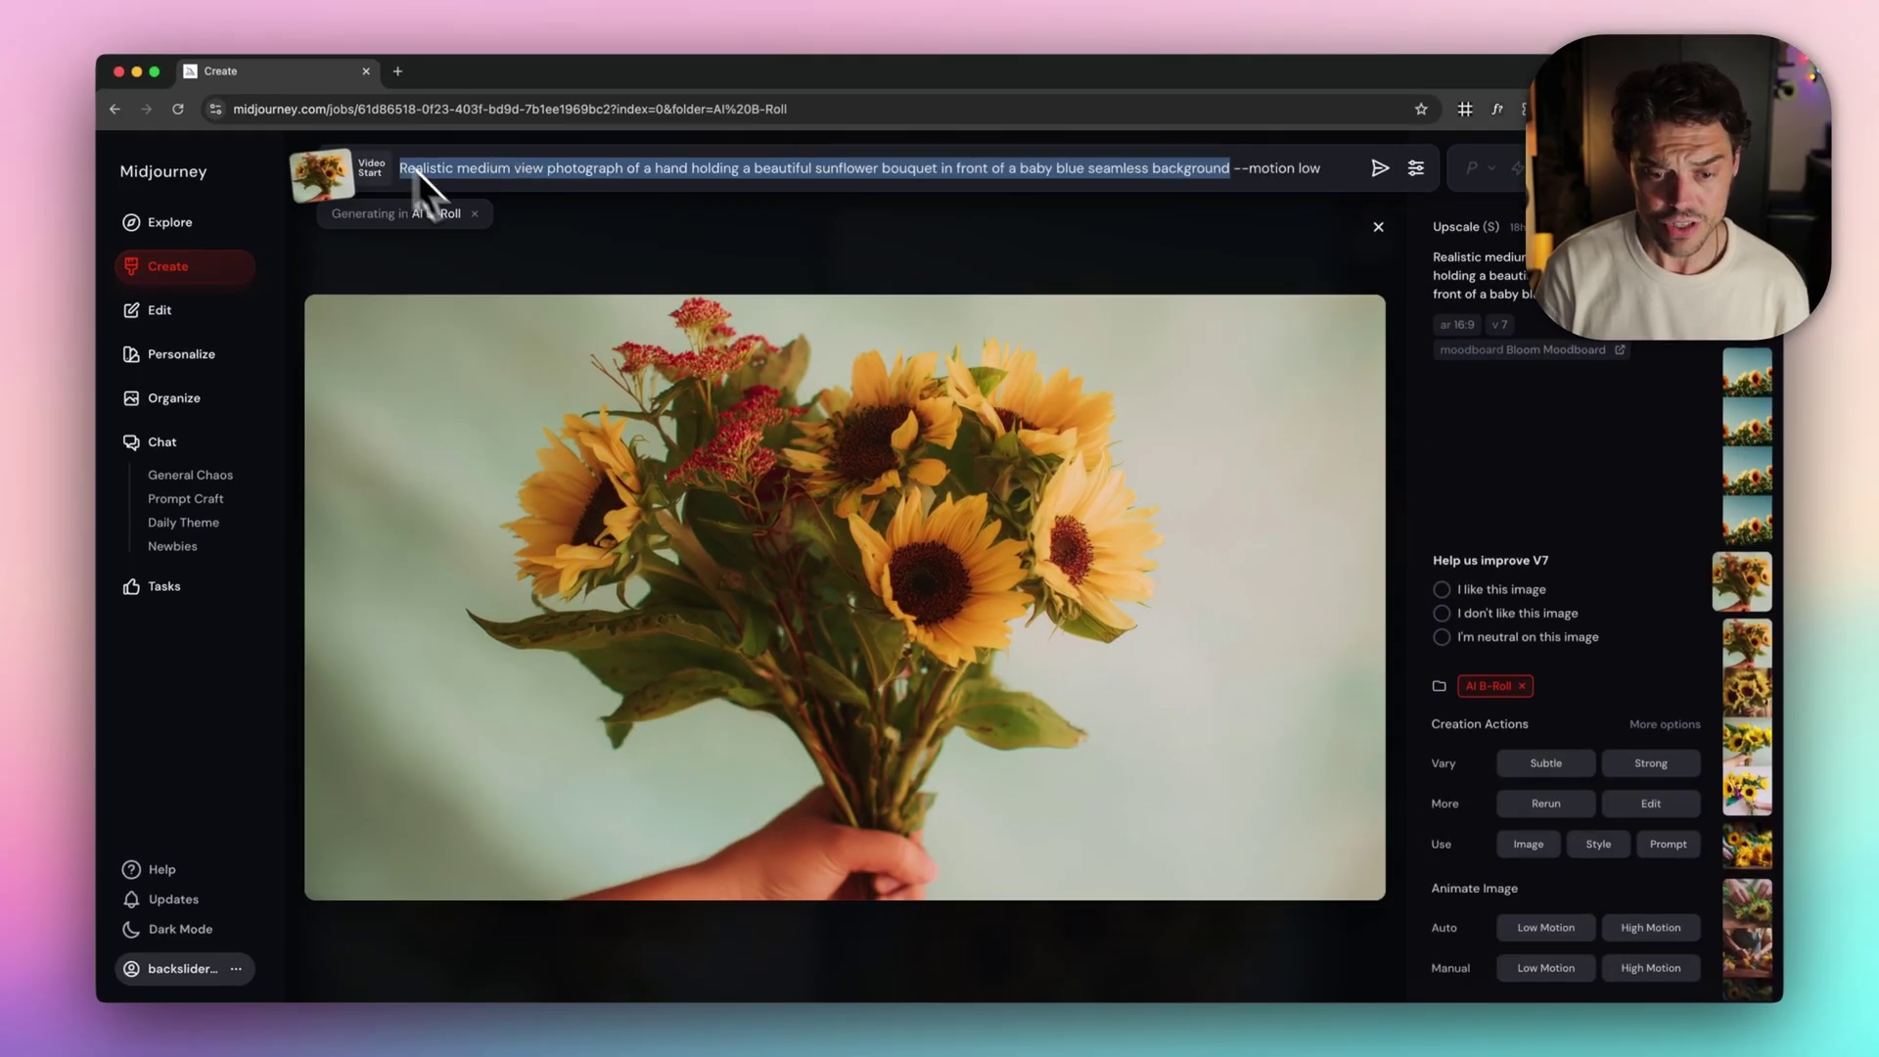
type("Static camera of a florist's hand")
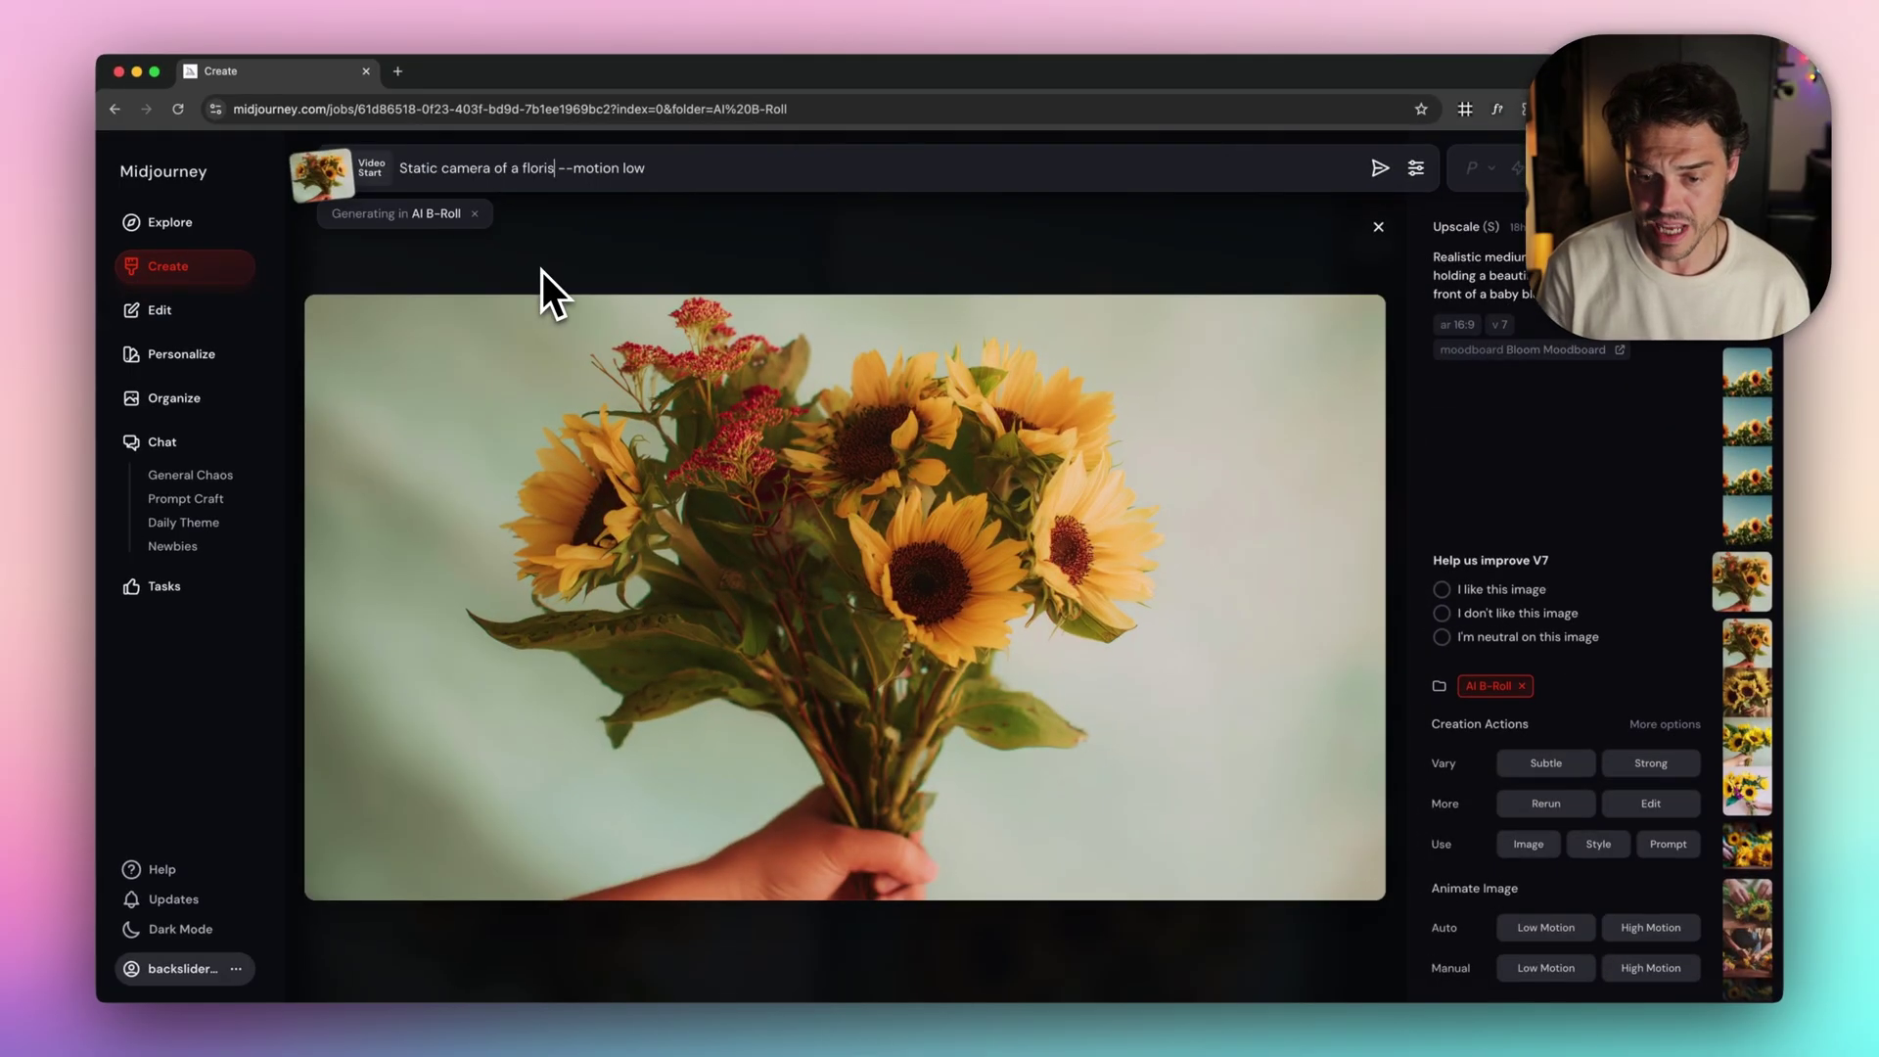
type(" holding a beautiful sunflower bouquet in")
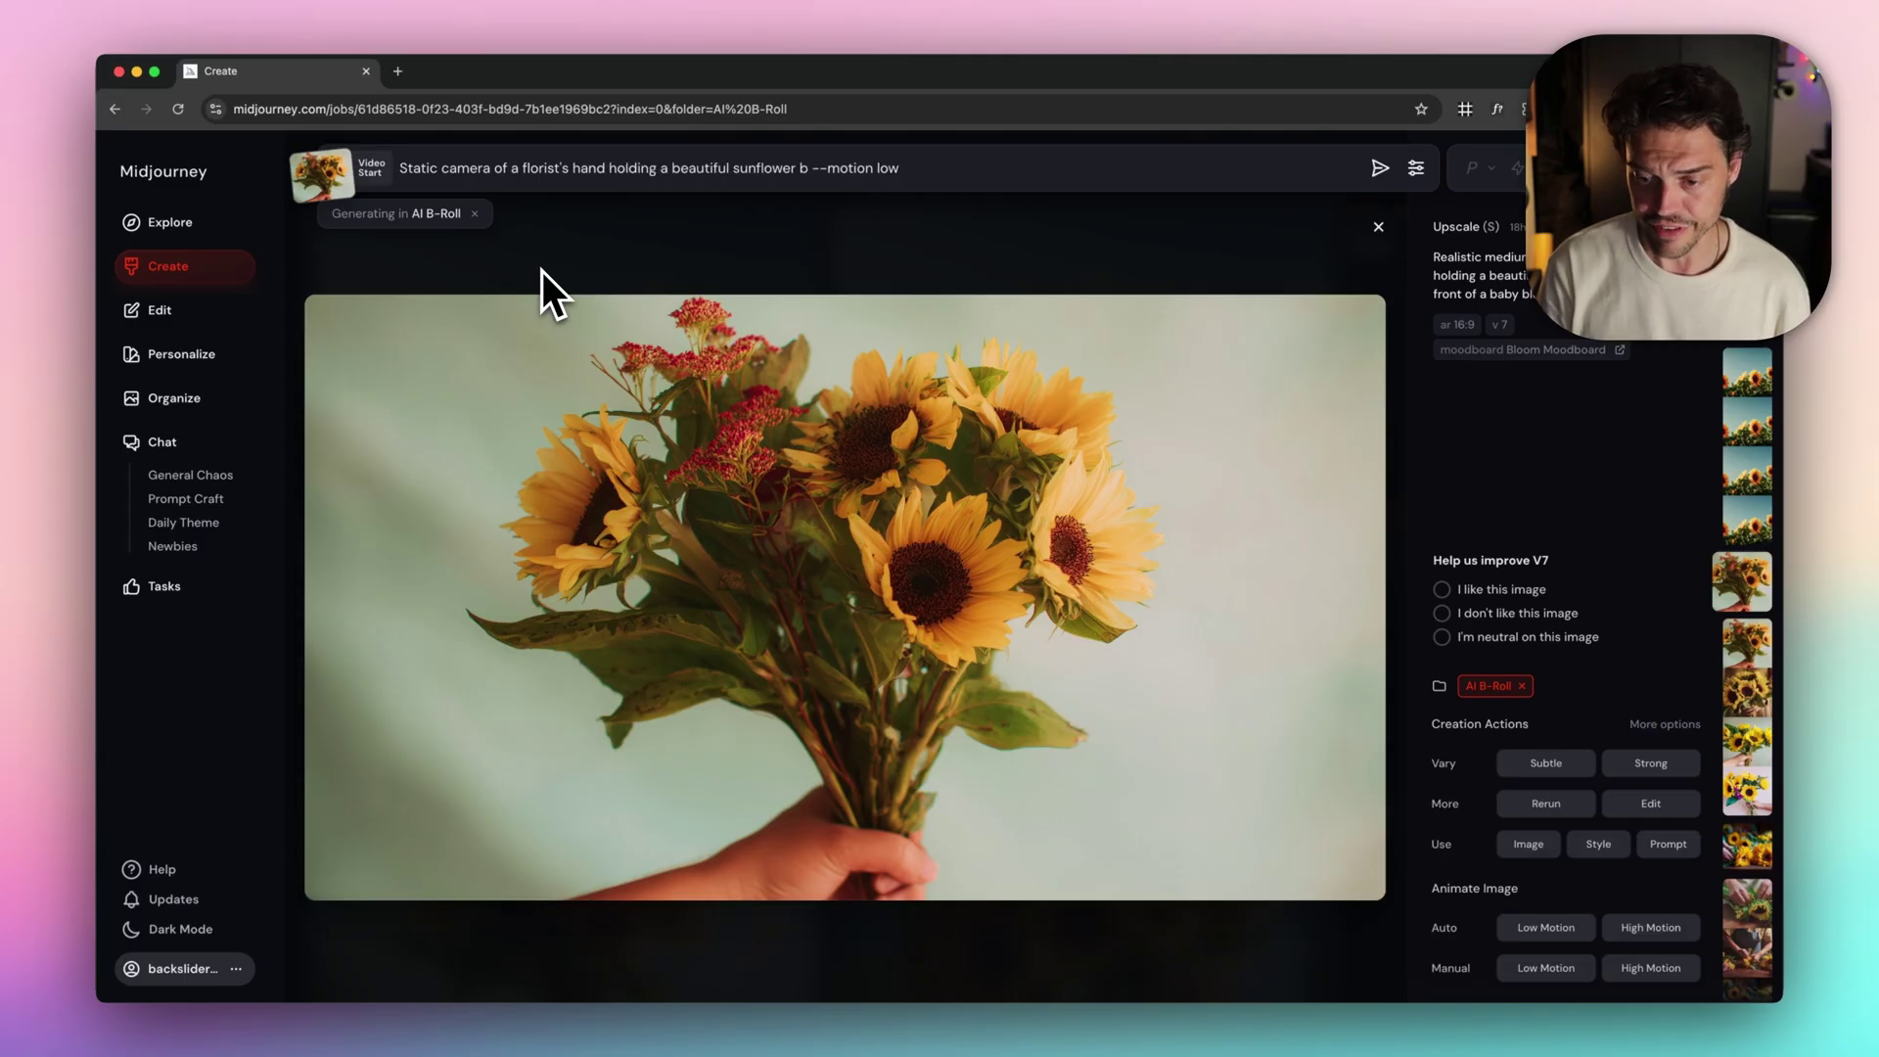
type(" front of a baby blue seamless back")
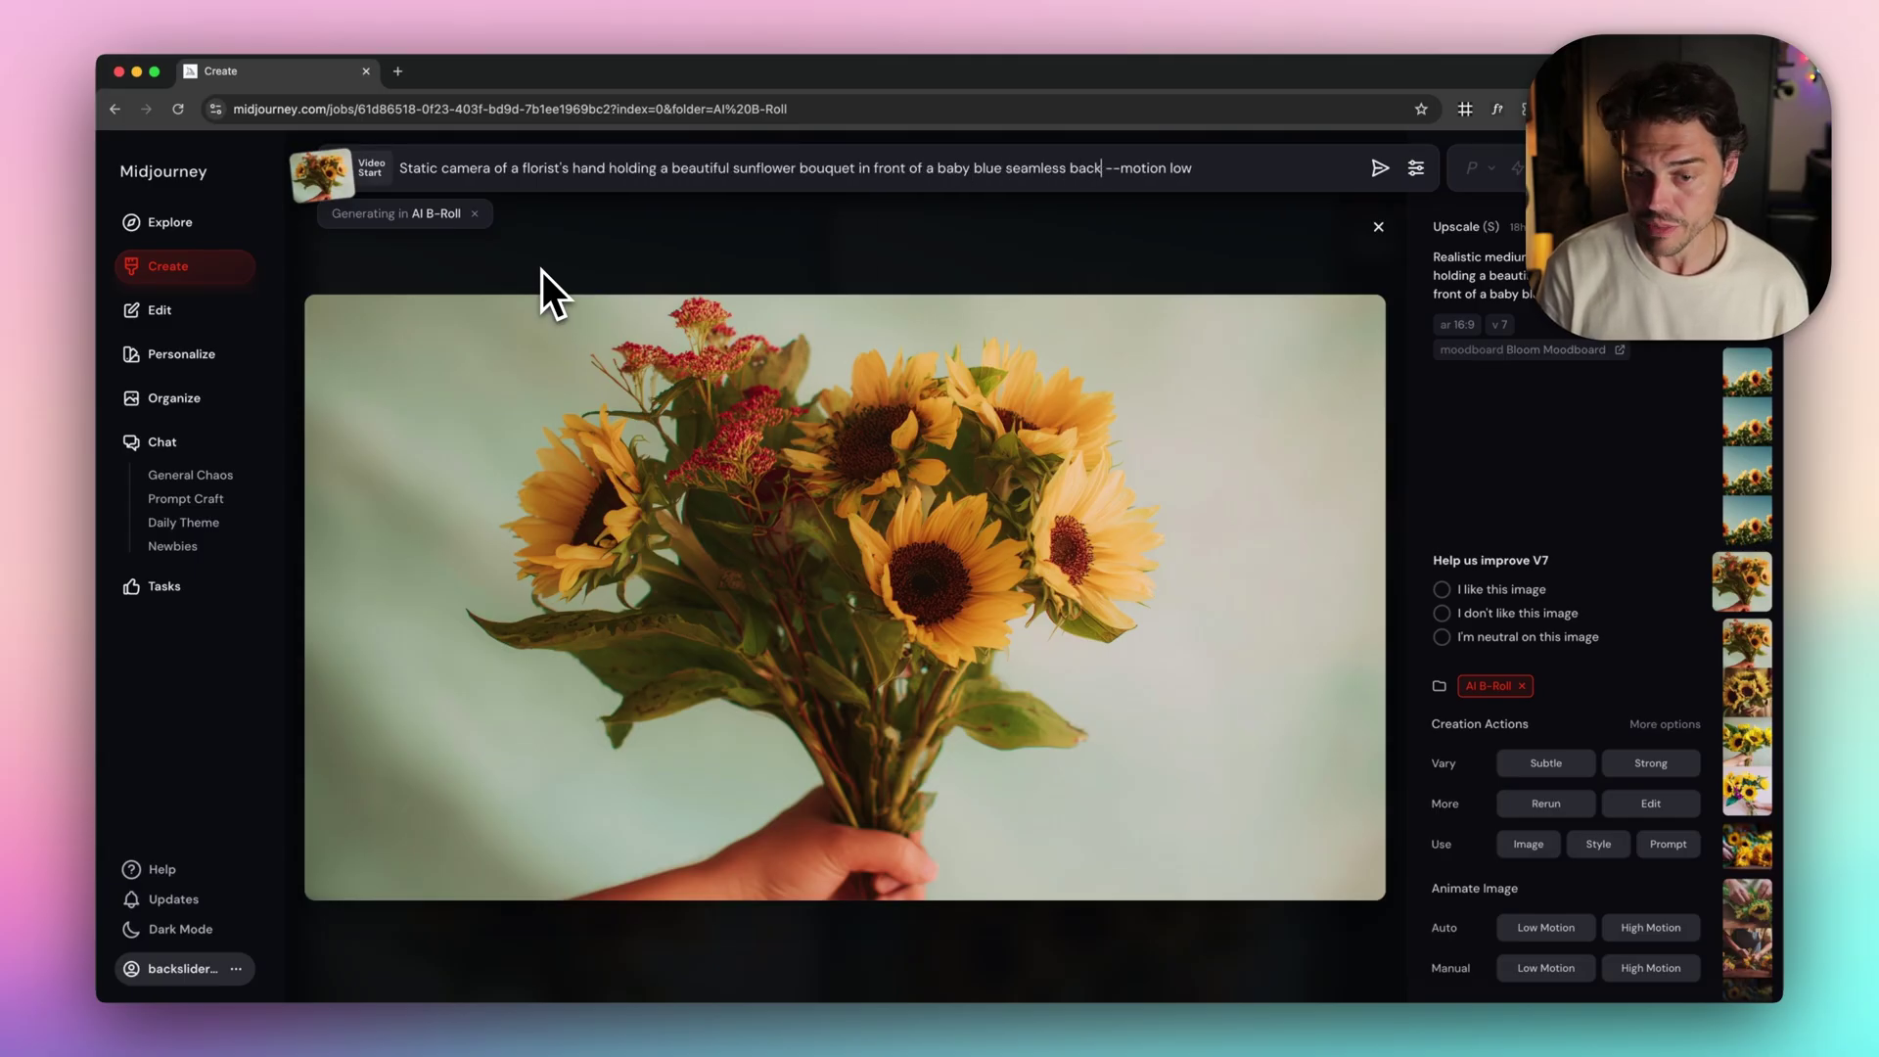
type("ground")
key("Return")
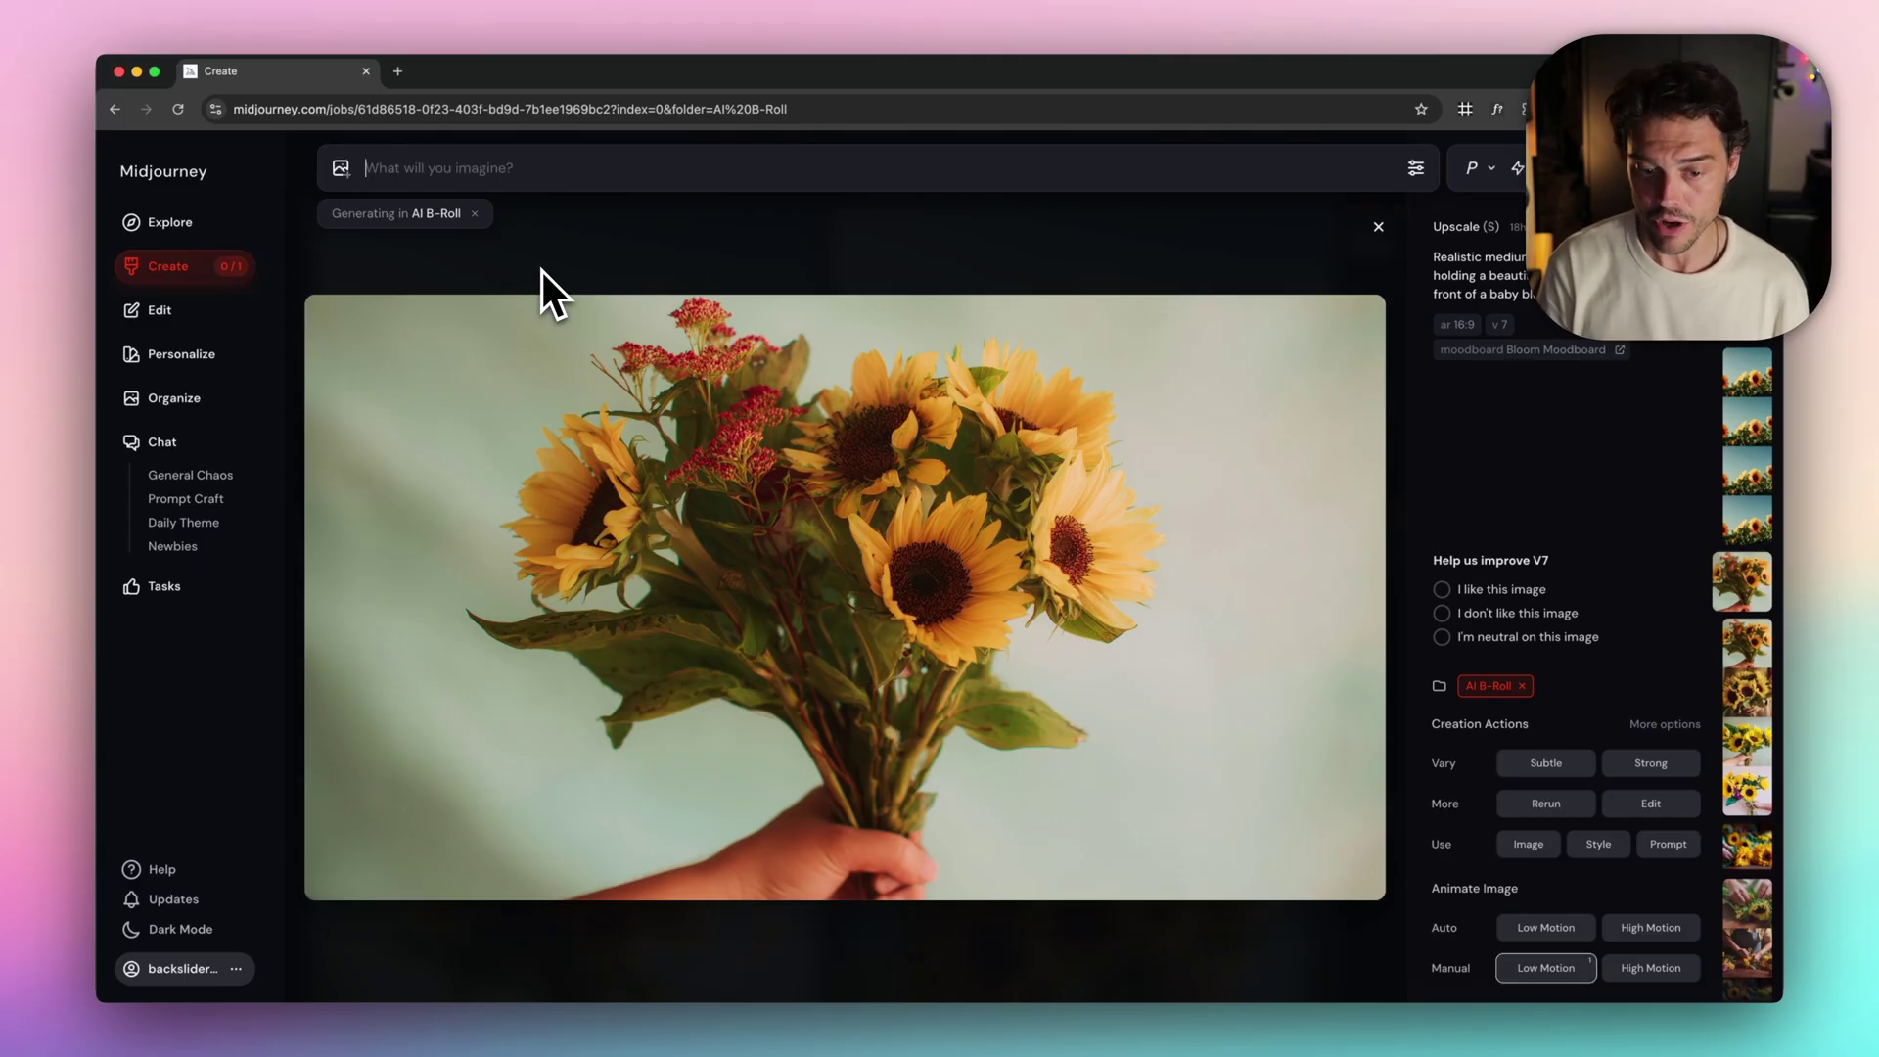
left_click(1378, 228)
Scroll the Create gallery to check the video generations' progress
scroll(1428, 345, "down", 5)
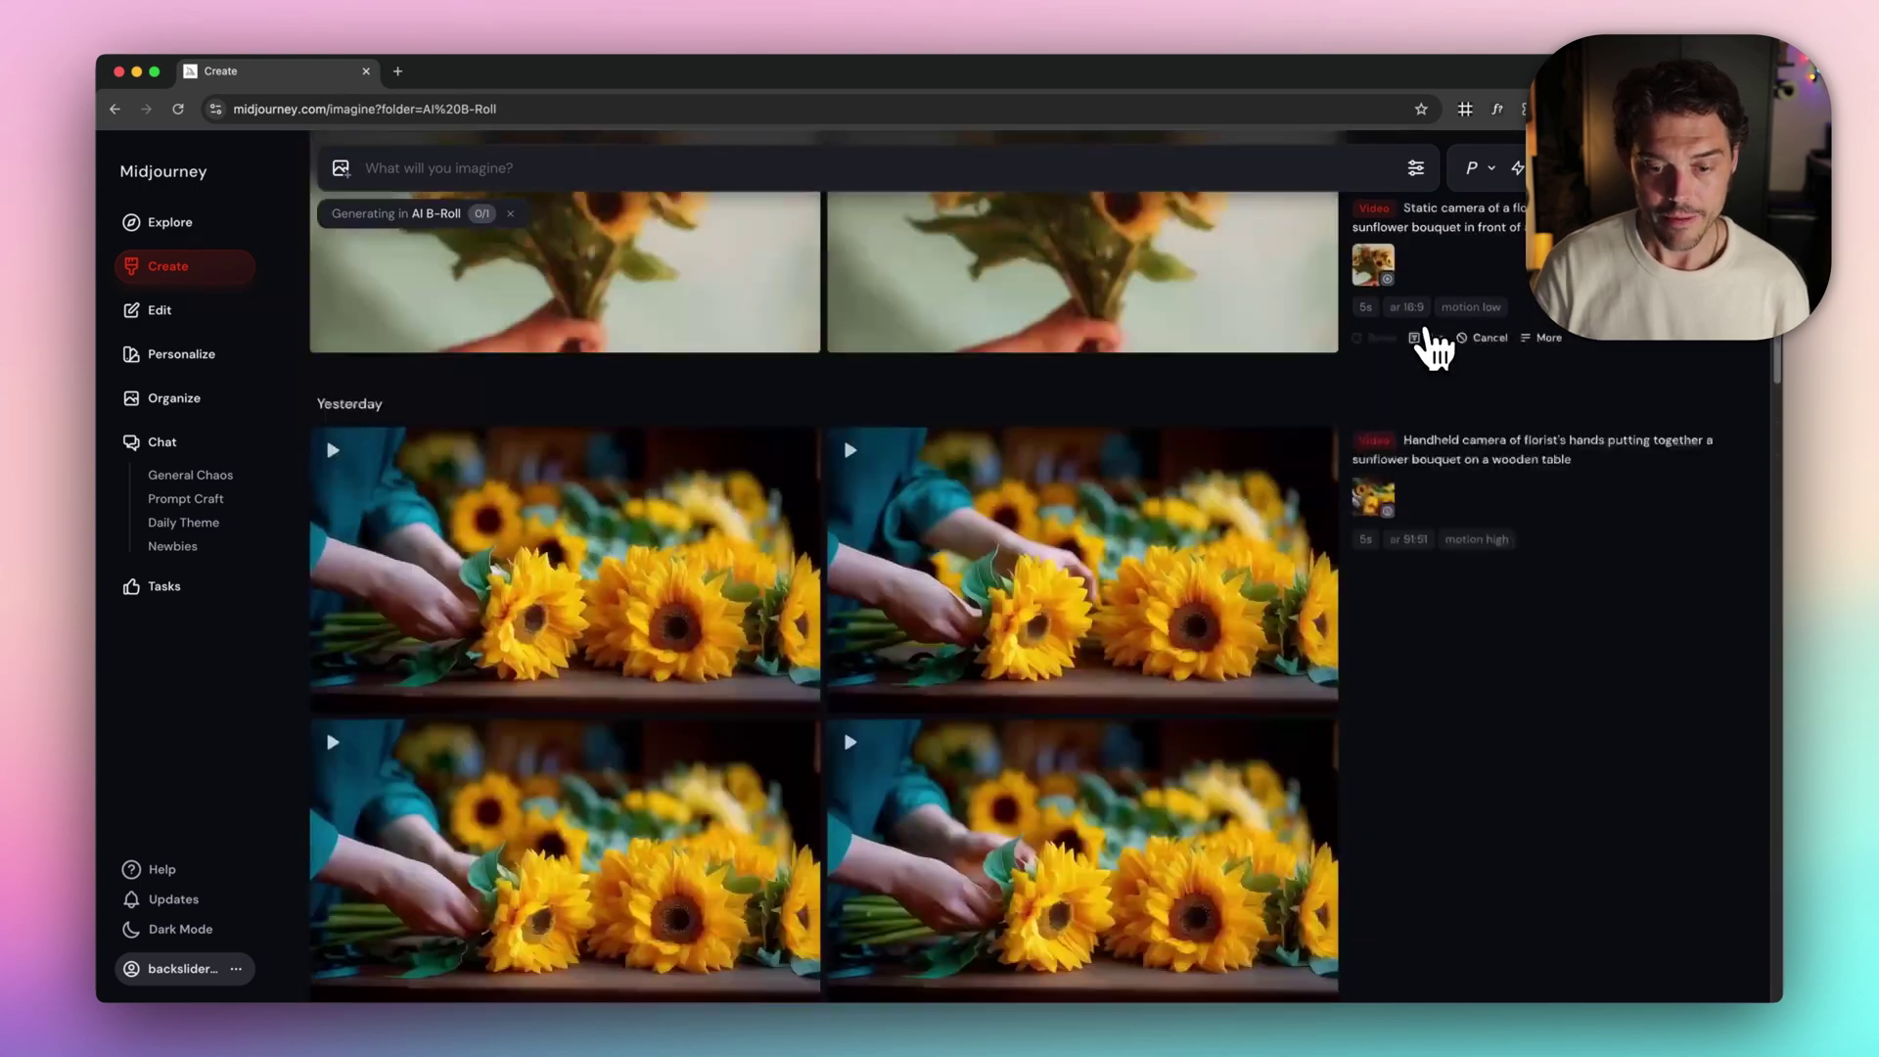
scroll(1434, 348, "up", 5)
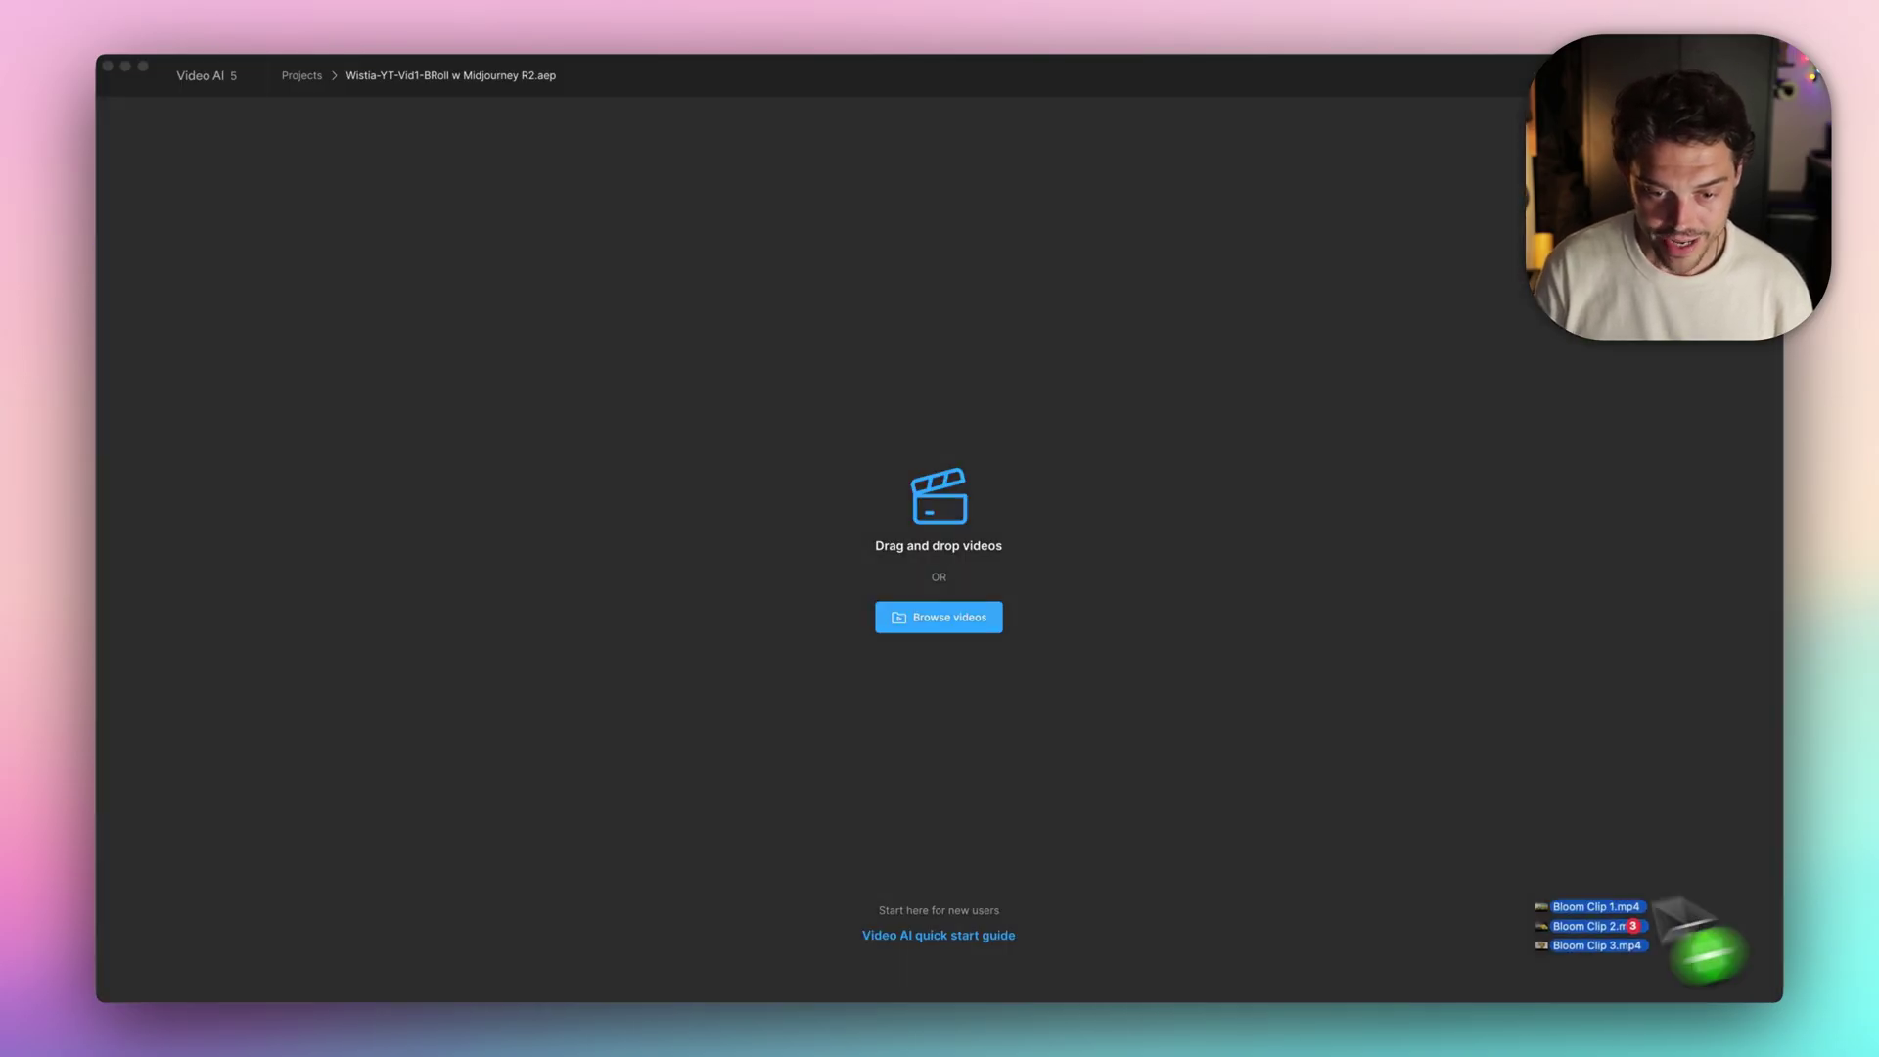
Load the three Bloom clips, set 3840×2160 output, Proteus model and grain, then export them
left_click_drag(1657, 914, 986, 656)
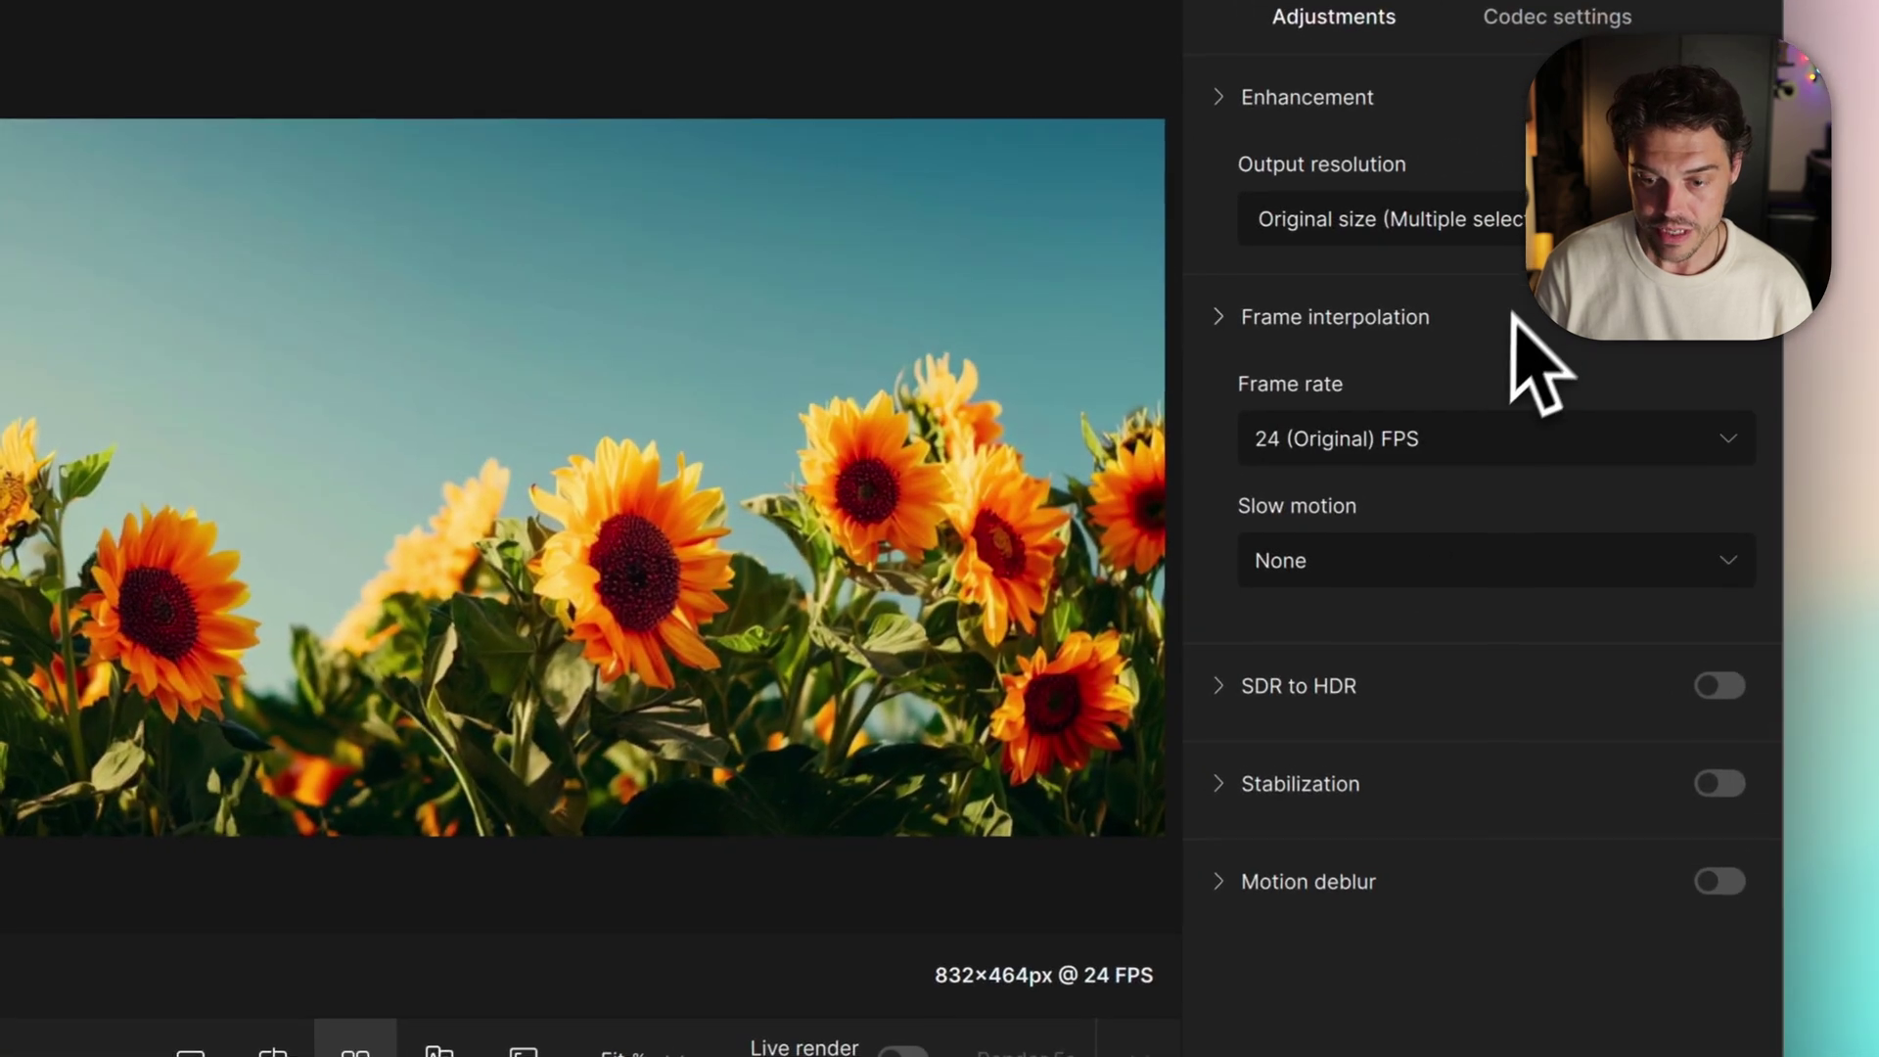
left_click(1504, 222)
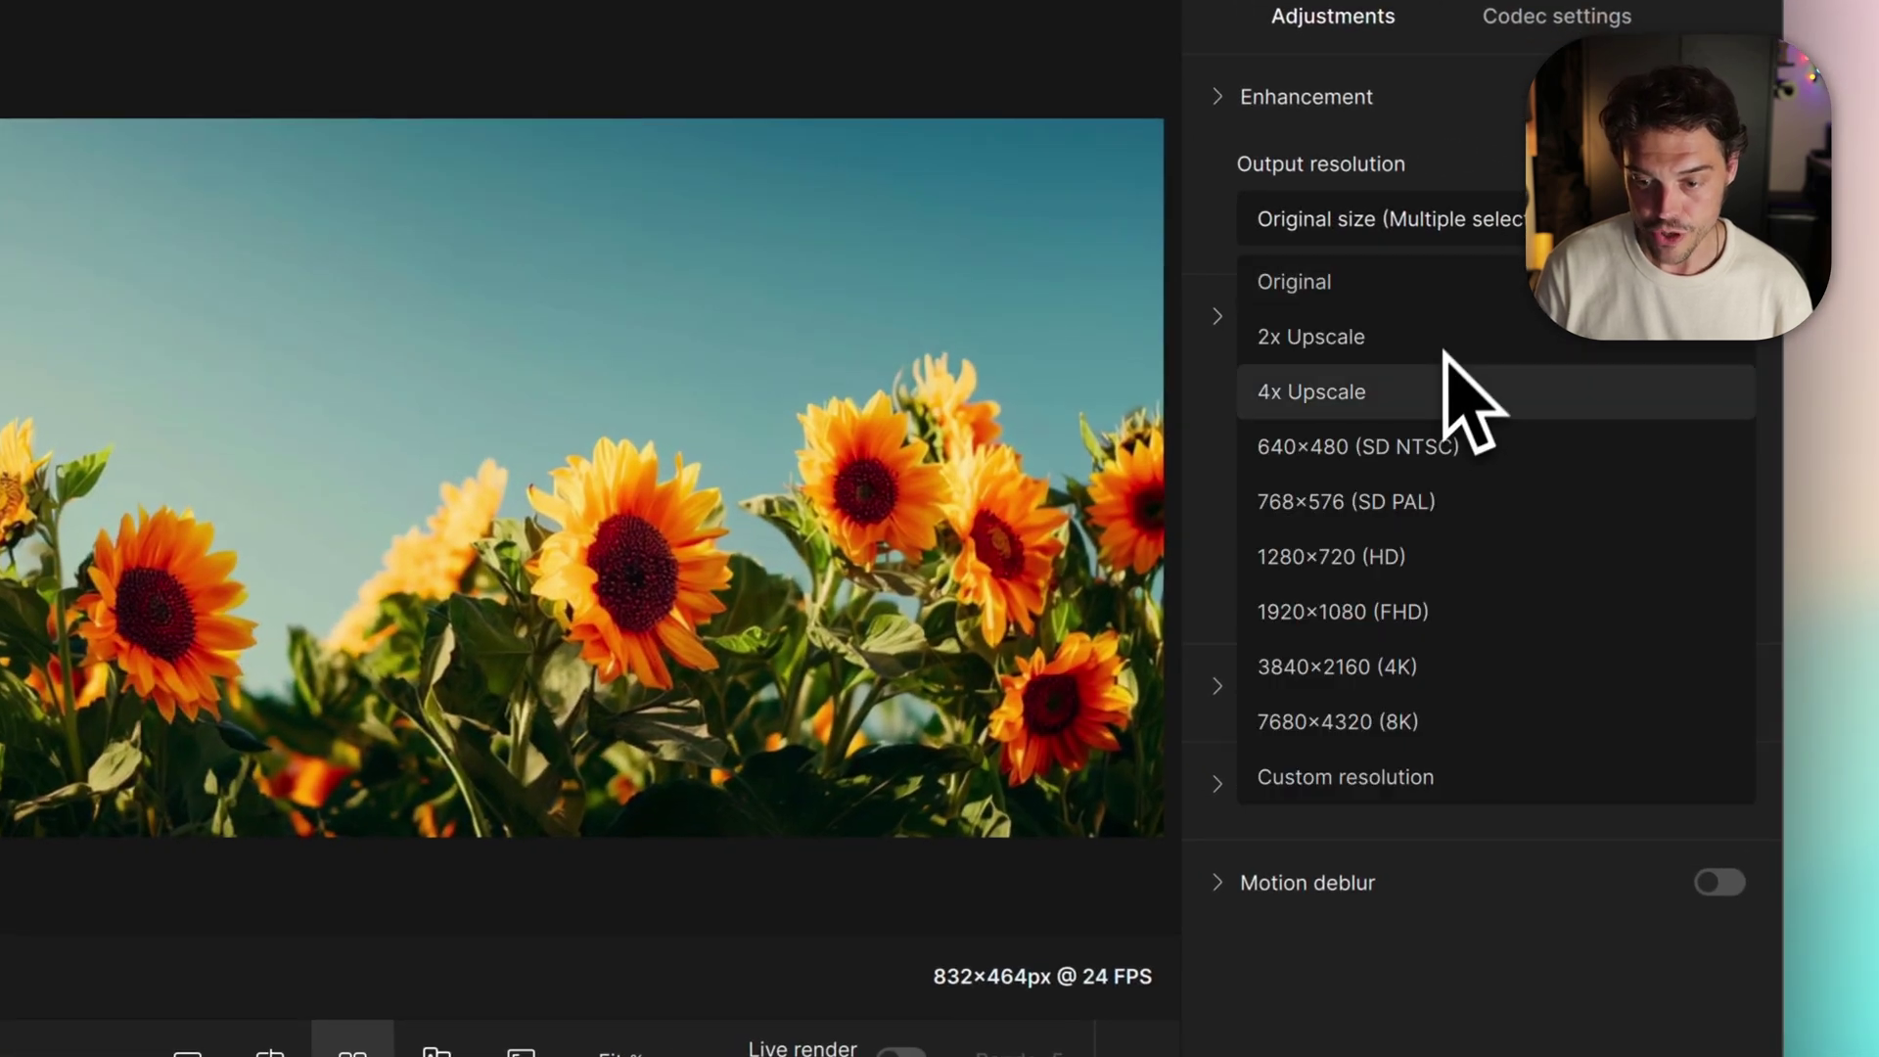
left_click(1438, 668)
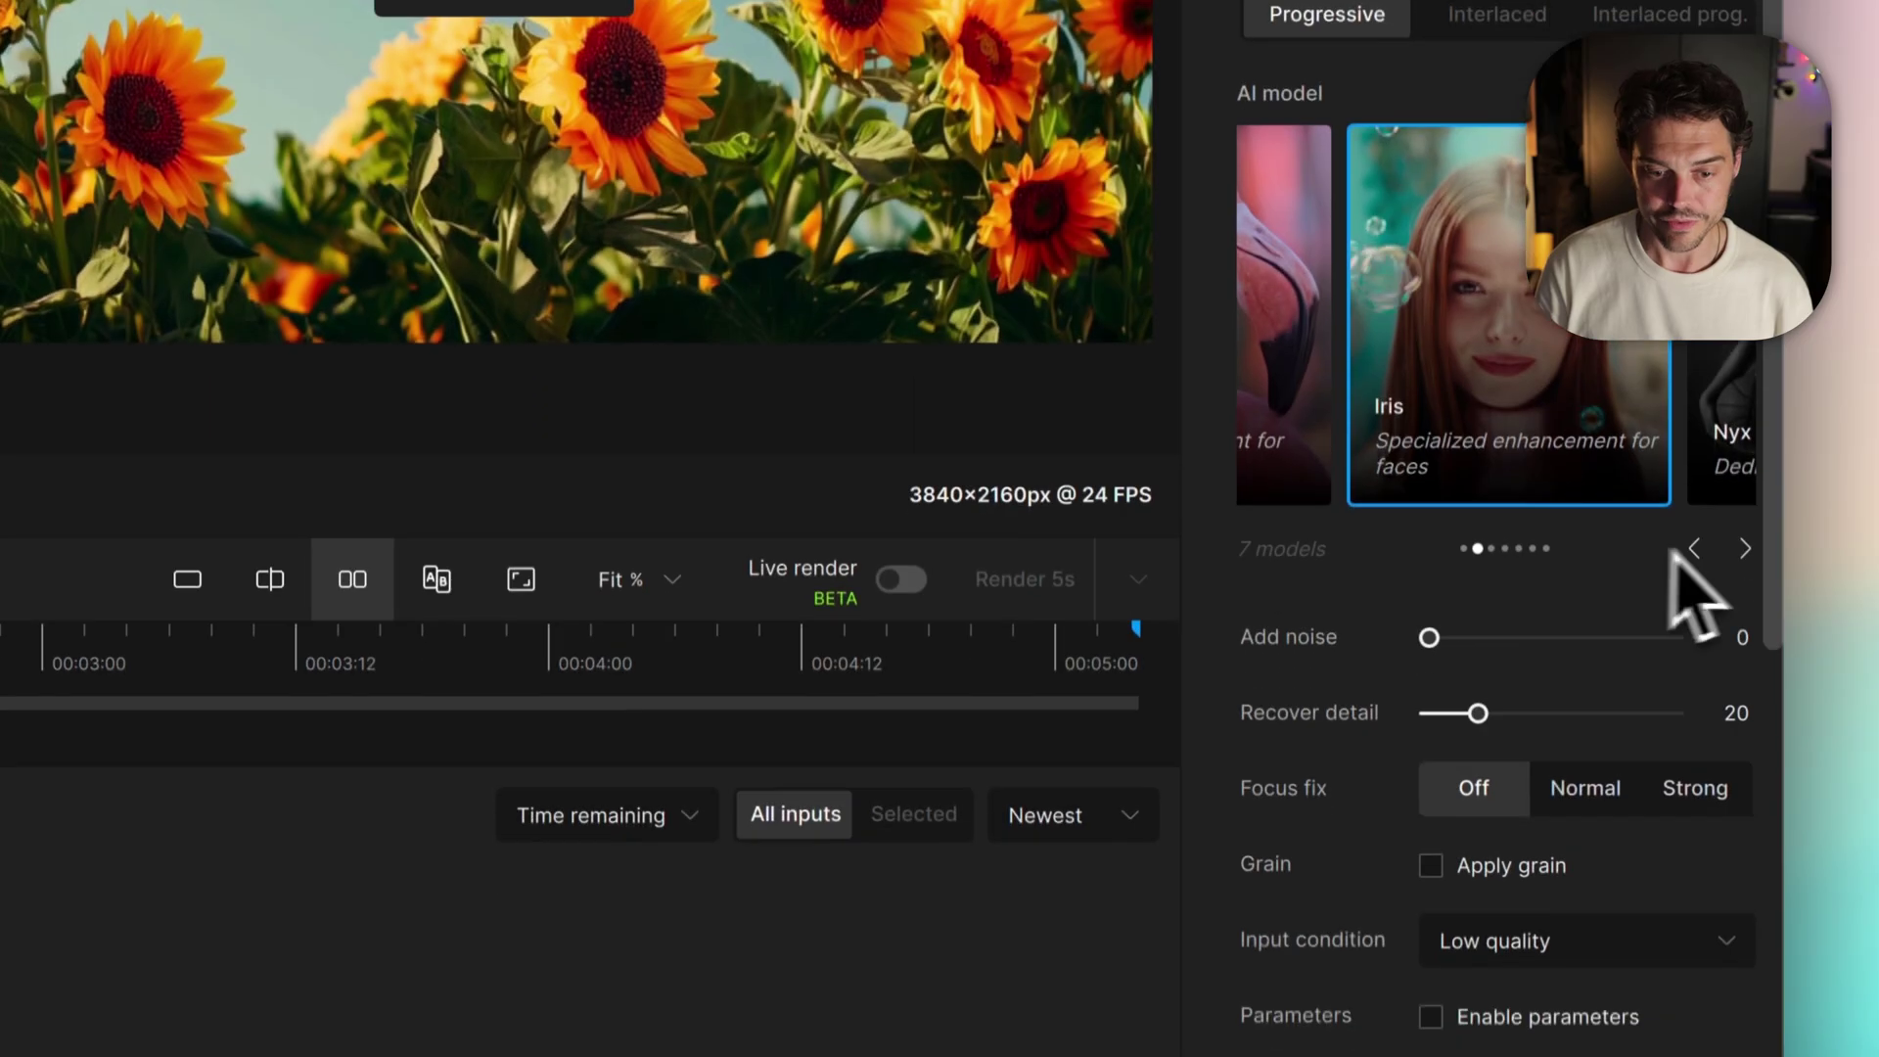
left_click(1680, 552)
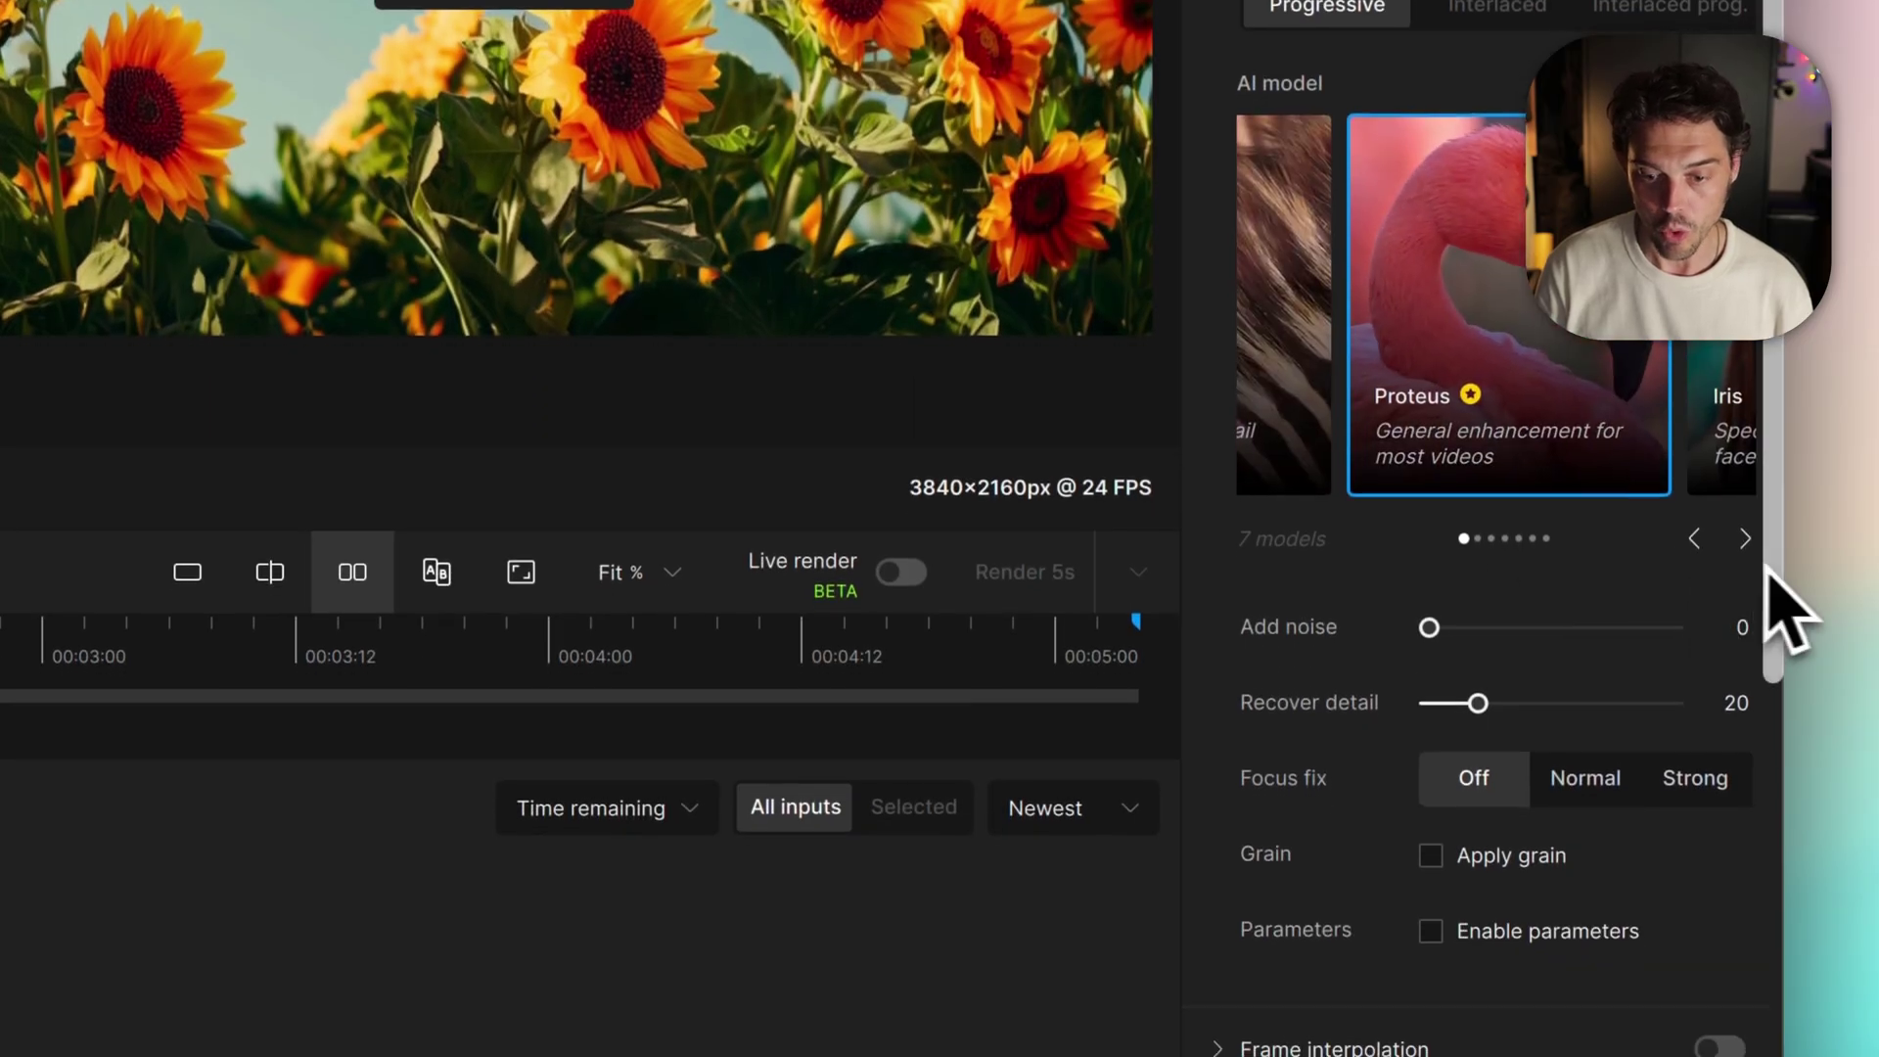
scroll(1742, 675, "down", 3)
left_click(1433, 562)
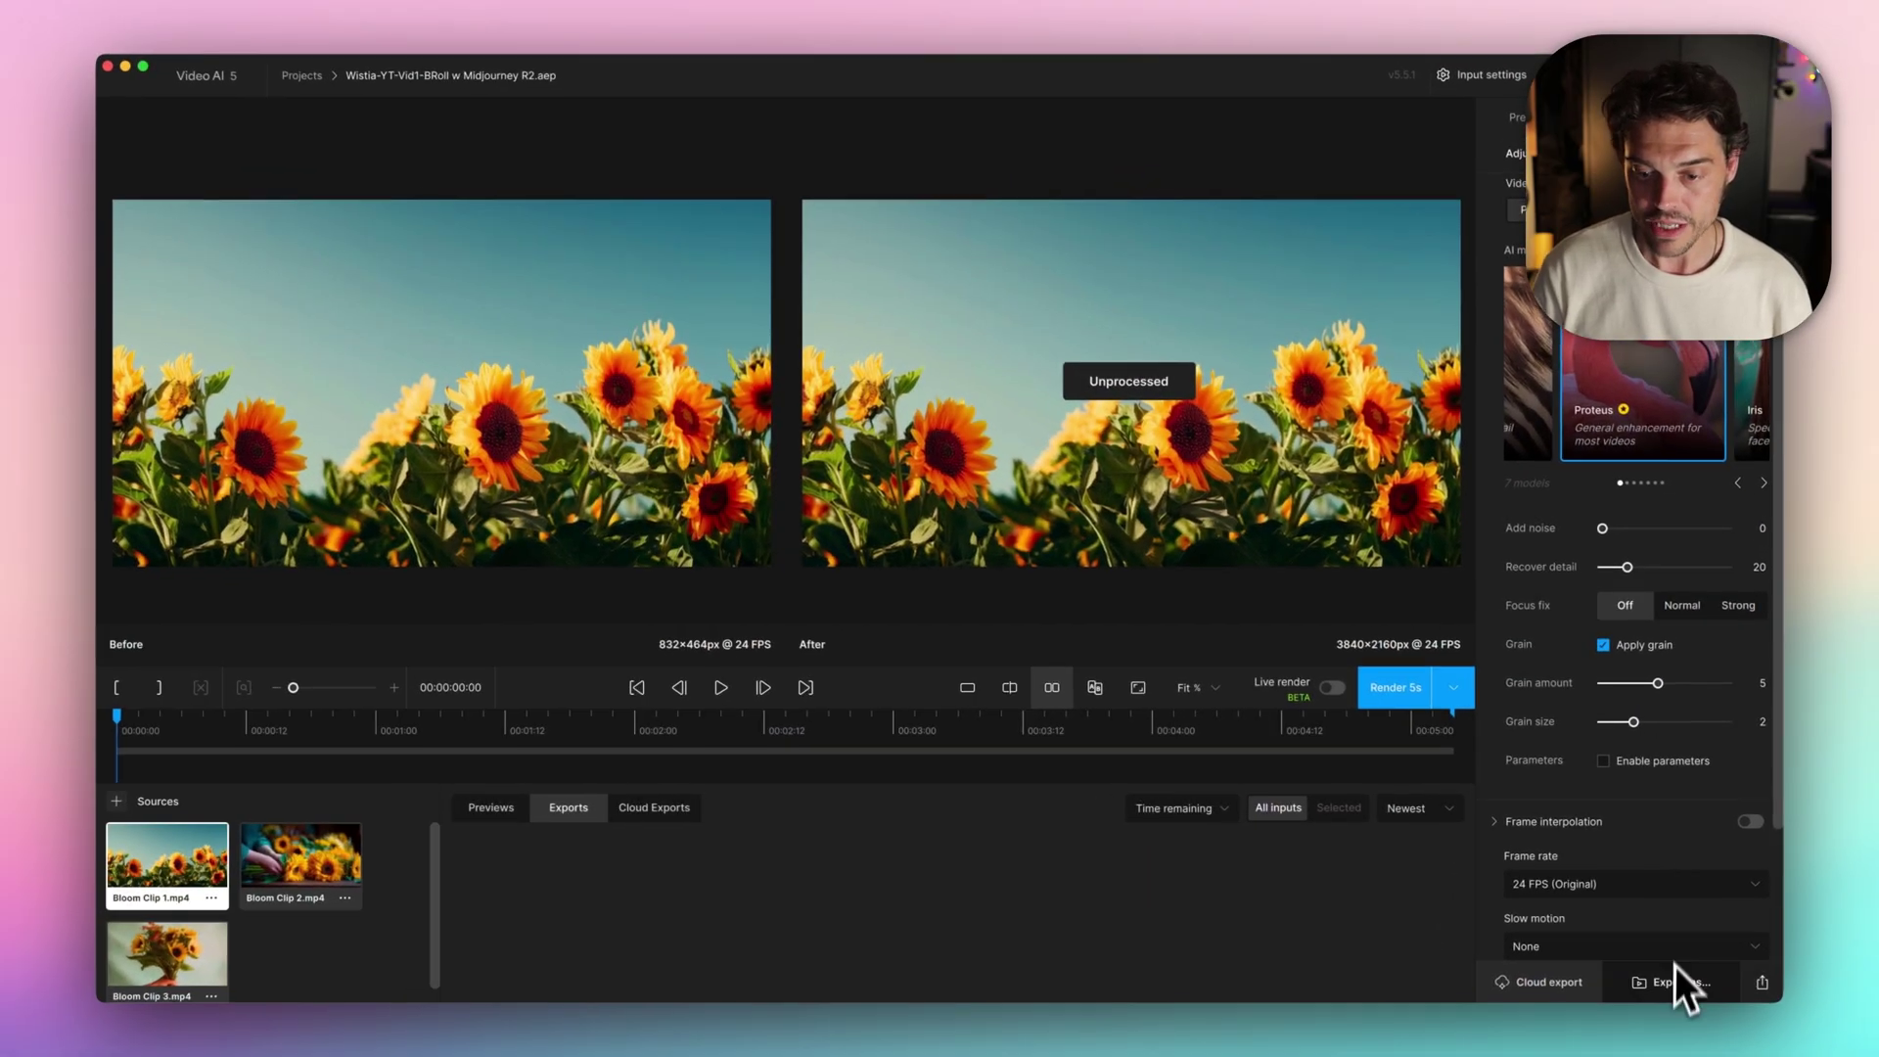
left_click(1669, 995)
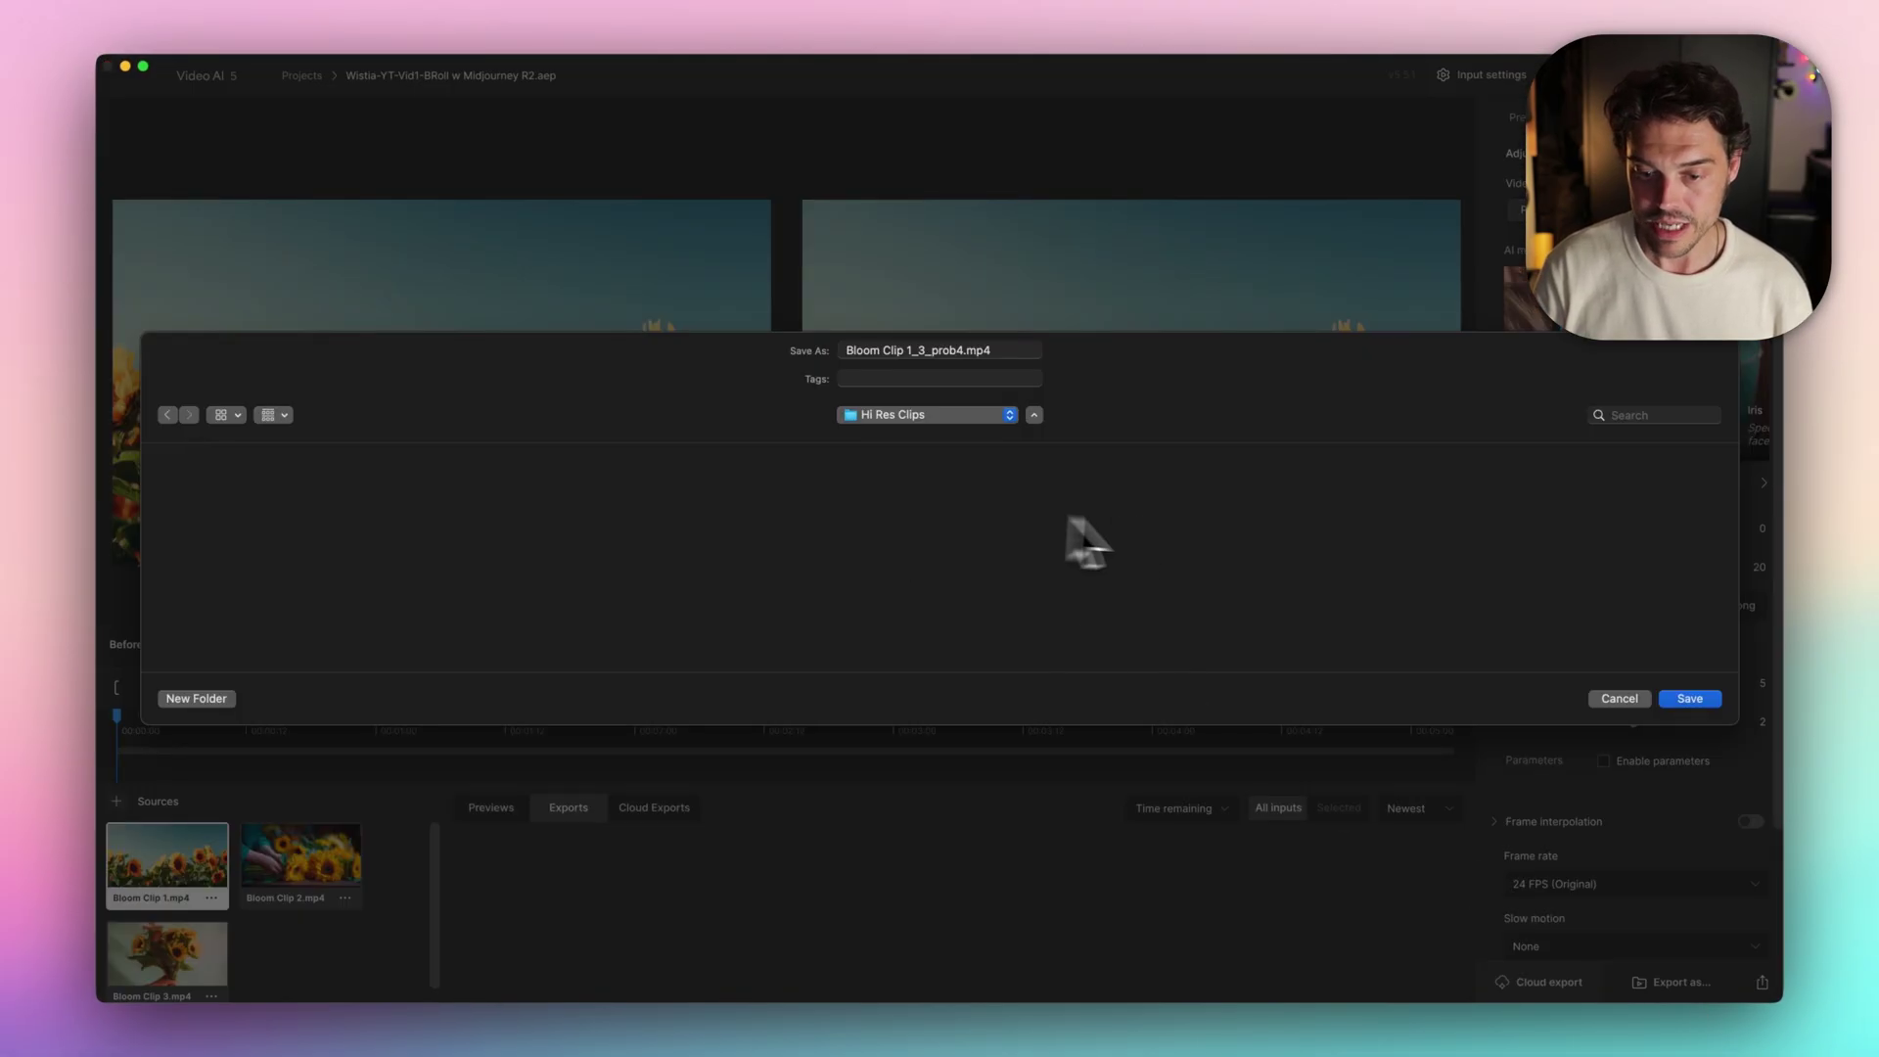
left_click(1694, 701)
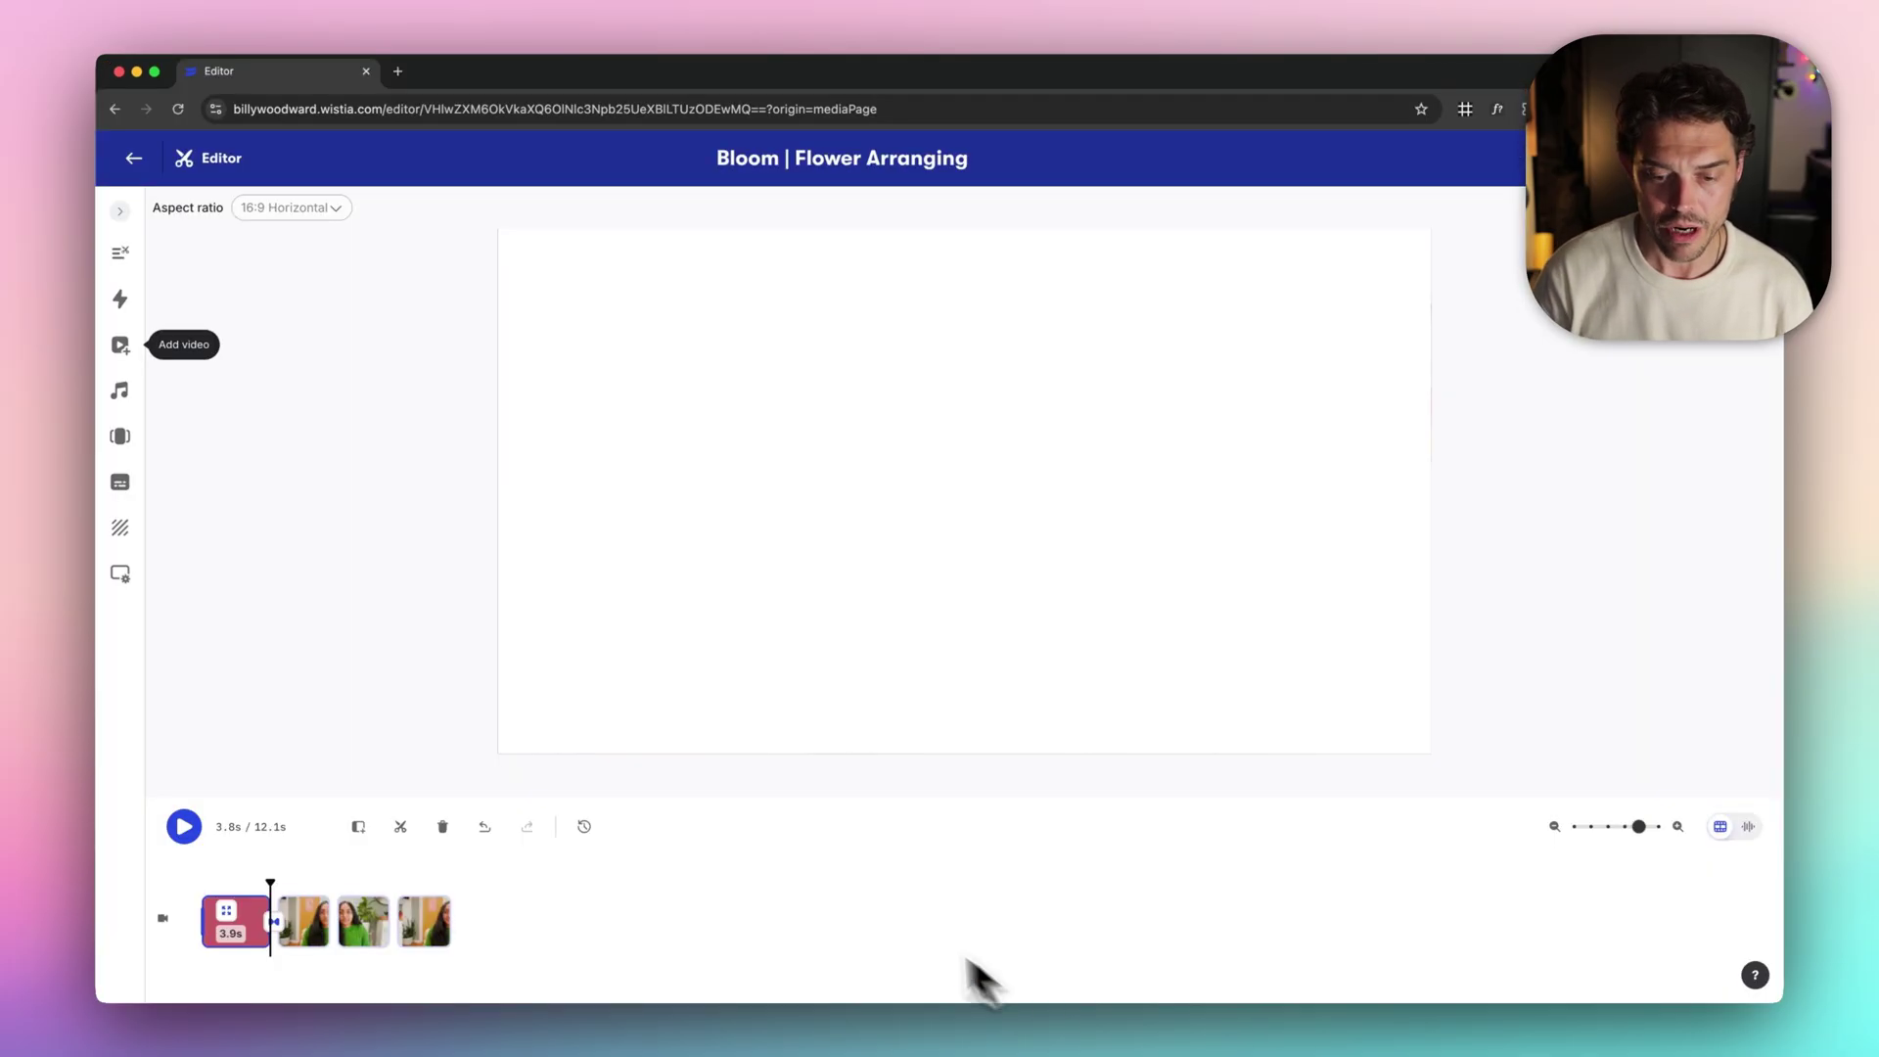
Add Bloom Clips 1, 2 and 3 to the Flower Arranging timeline, reorder one clip, and play the 27.7-second result
left_click(120, 345)
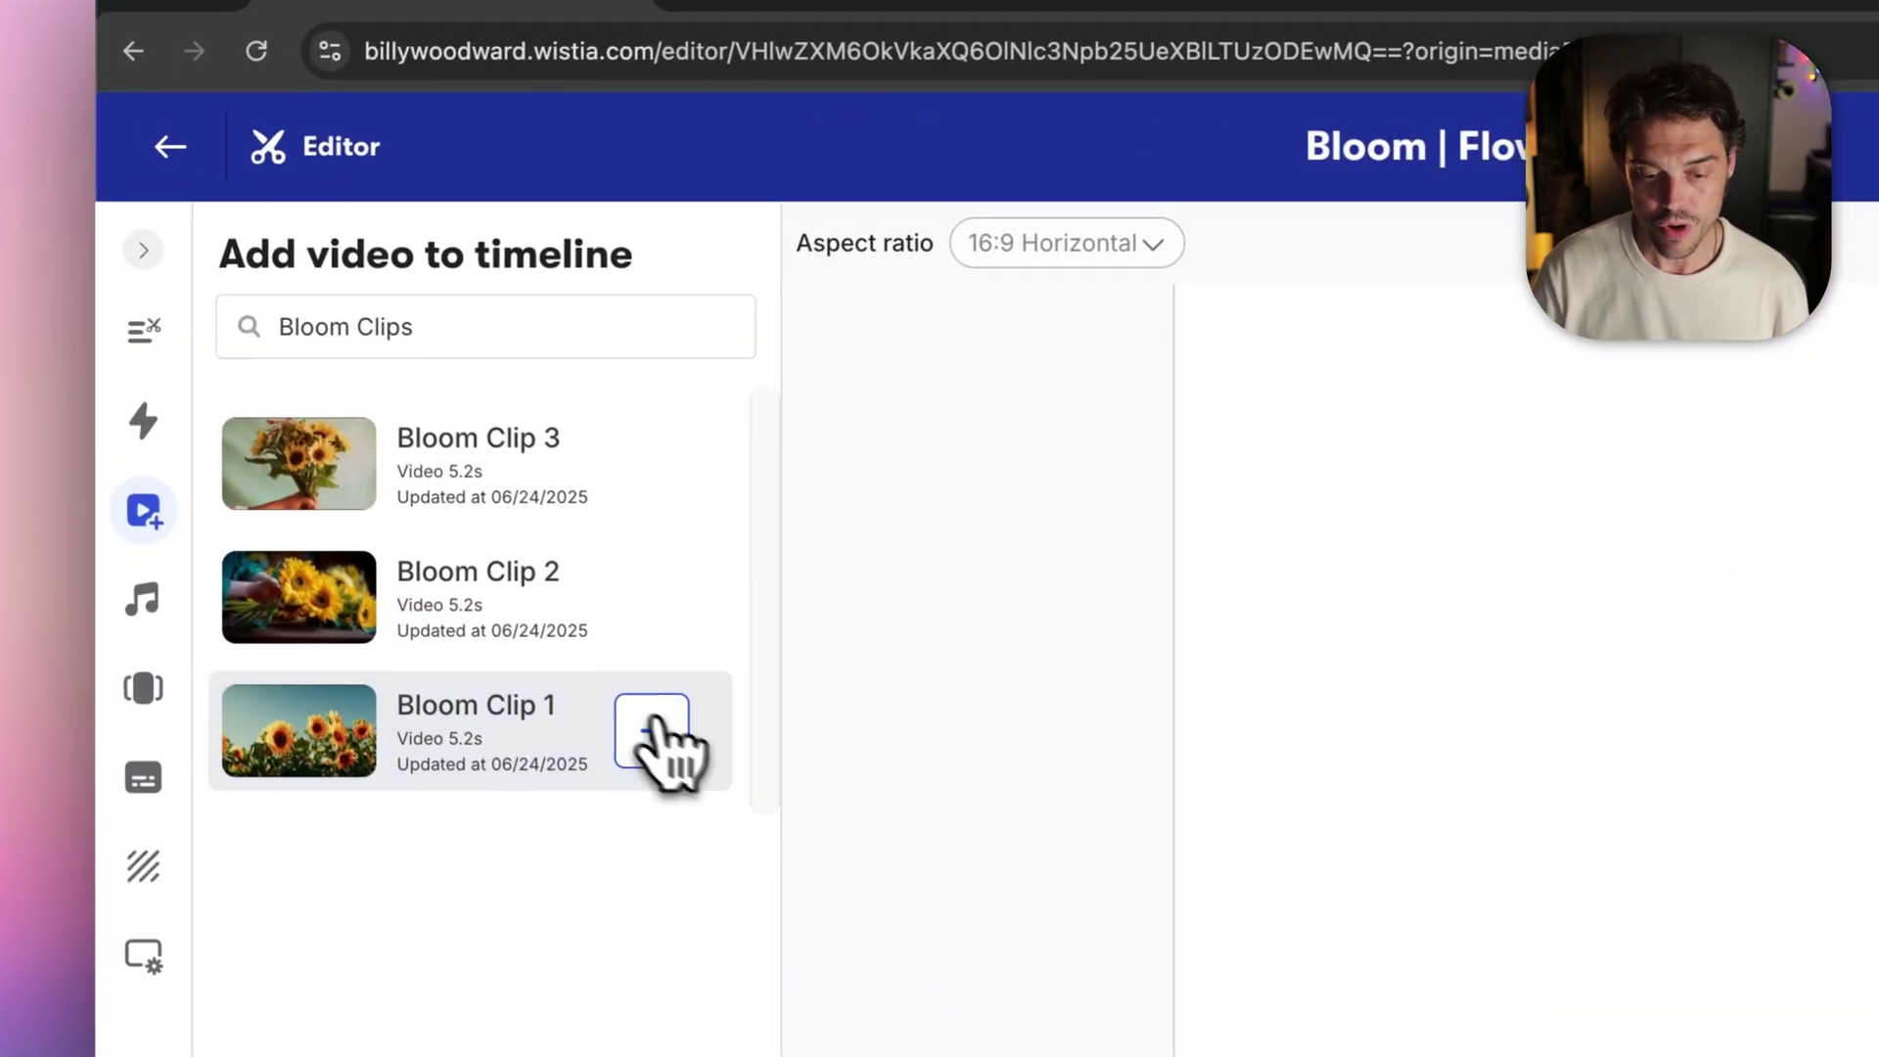
left_click(381, 459)
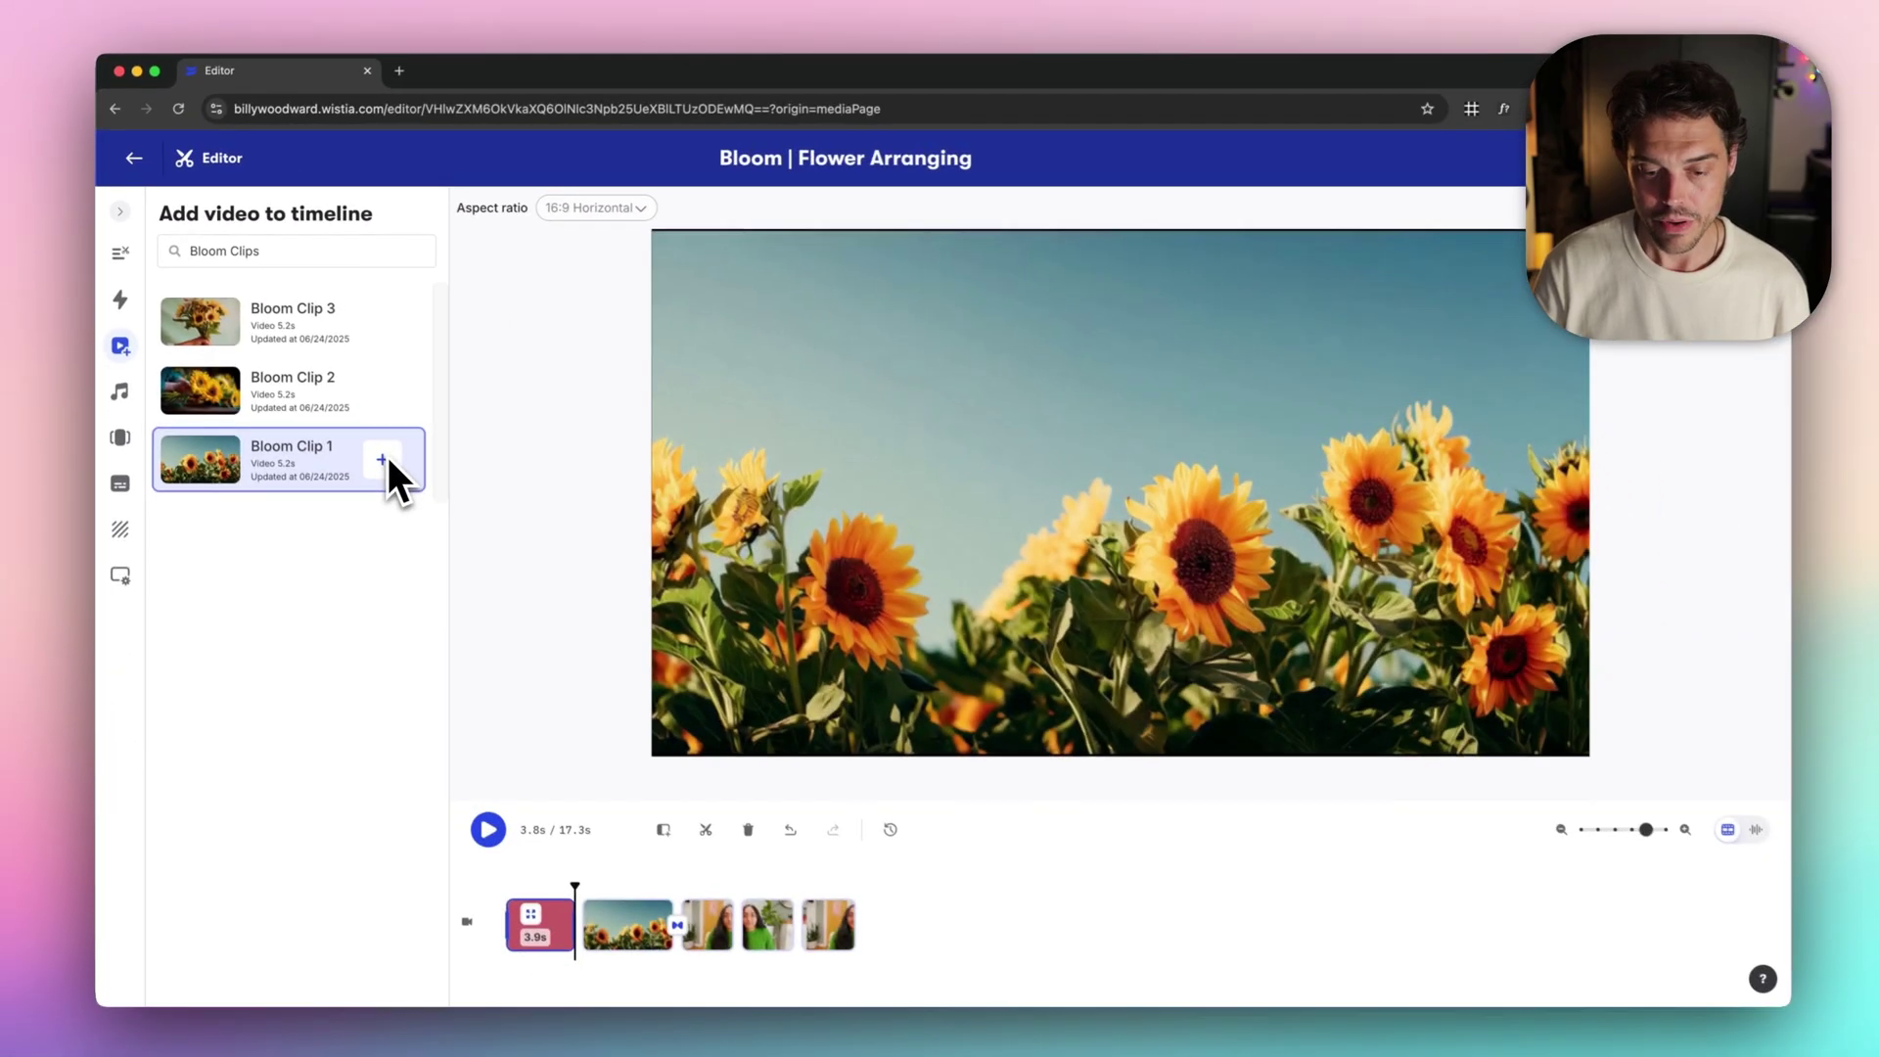
left_click(382, 391)
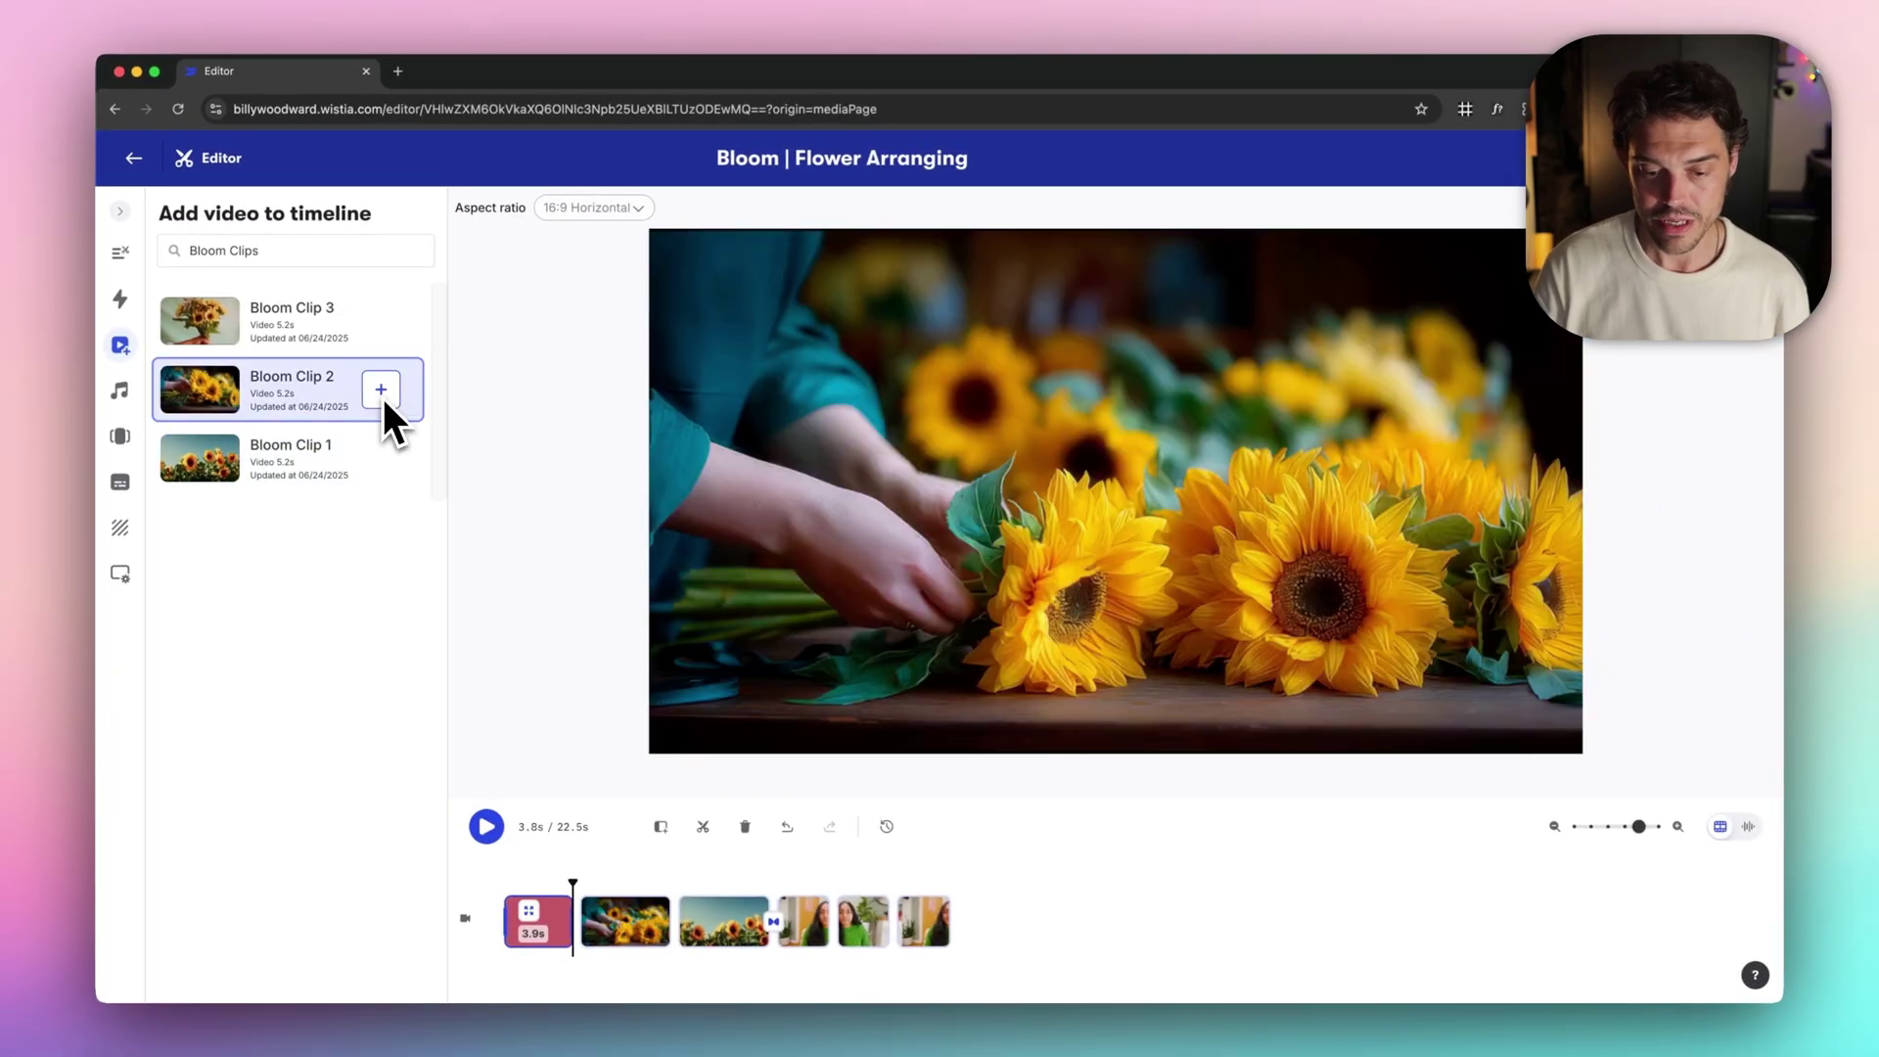
left_click(382, 322)
left_click_drag(715, 837, 709, 924)
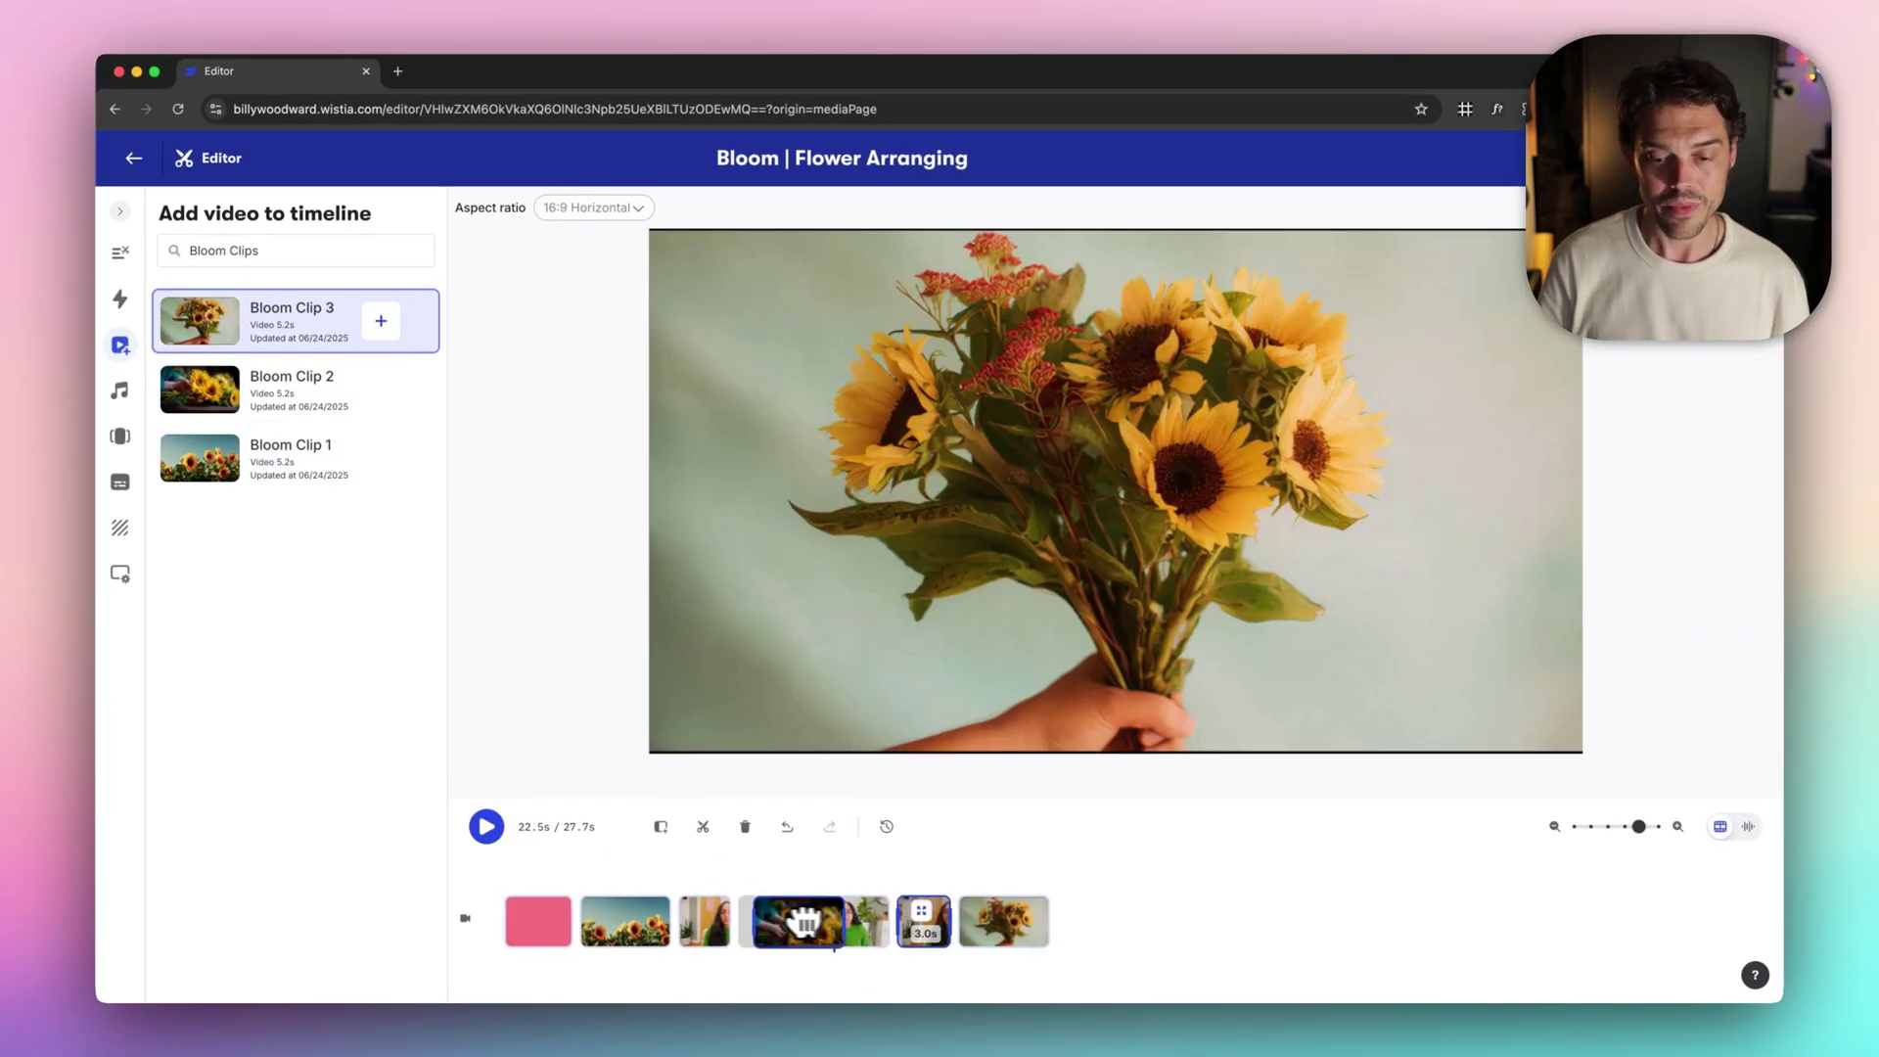
key("space")
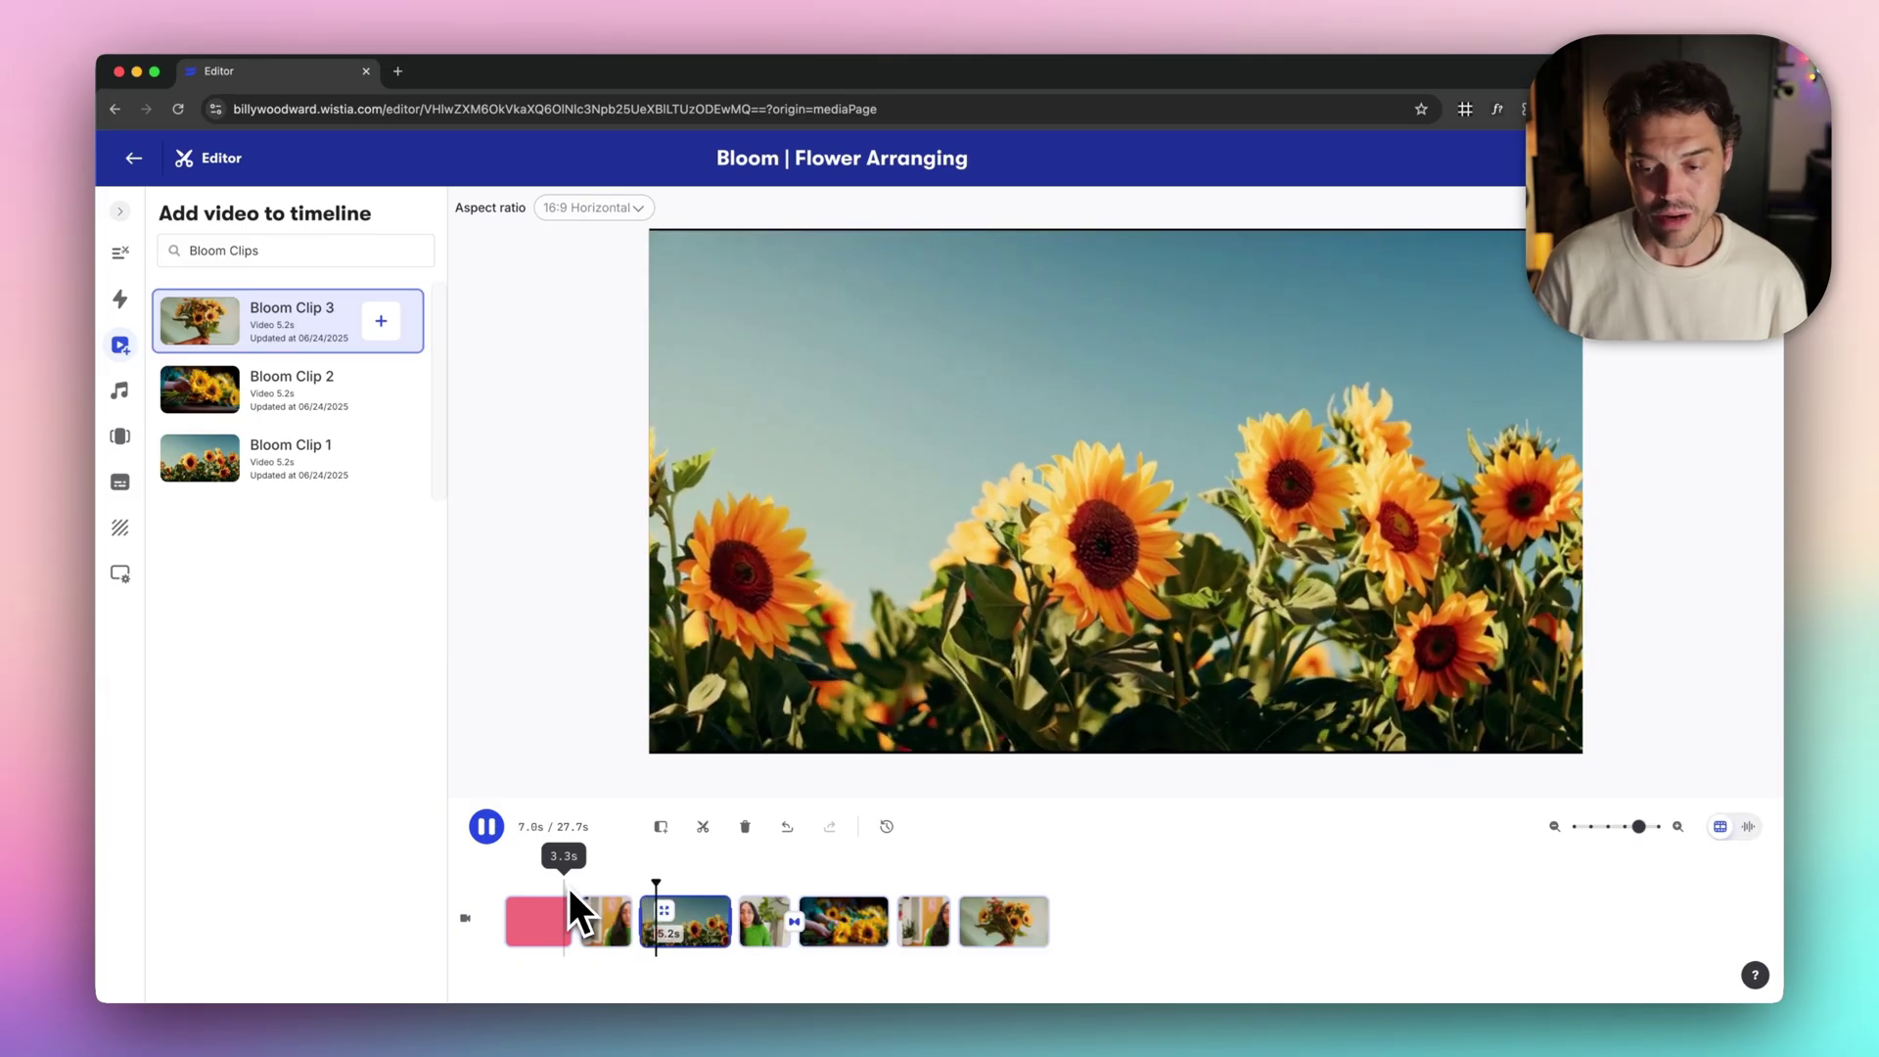